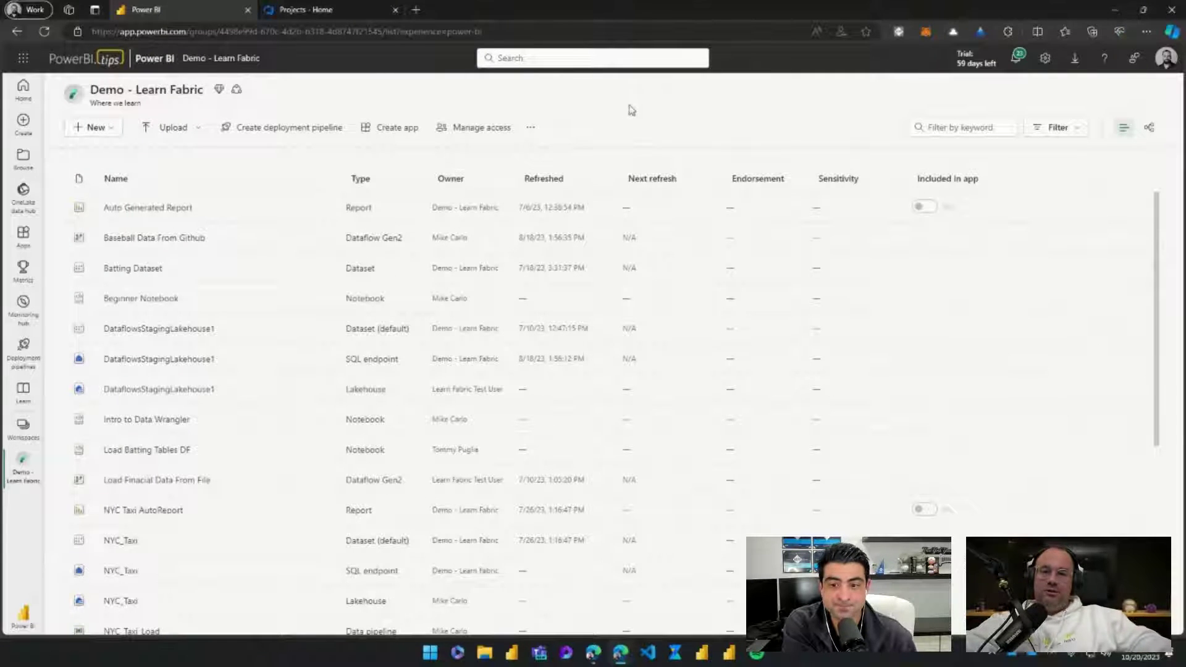
- Open the Git integration settings of the Demo - Learn Fabric workspace
left_click(531, 129)
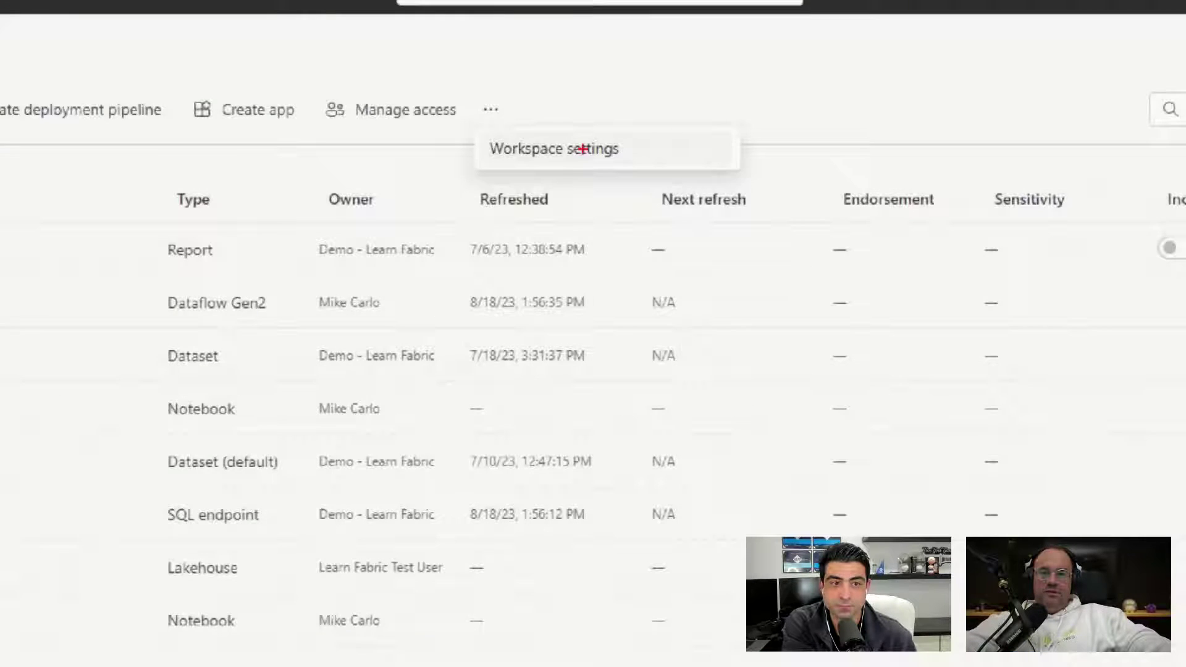
left_click_drag(496, 109, 688, 177)
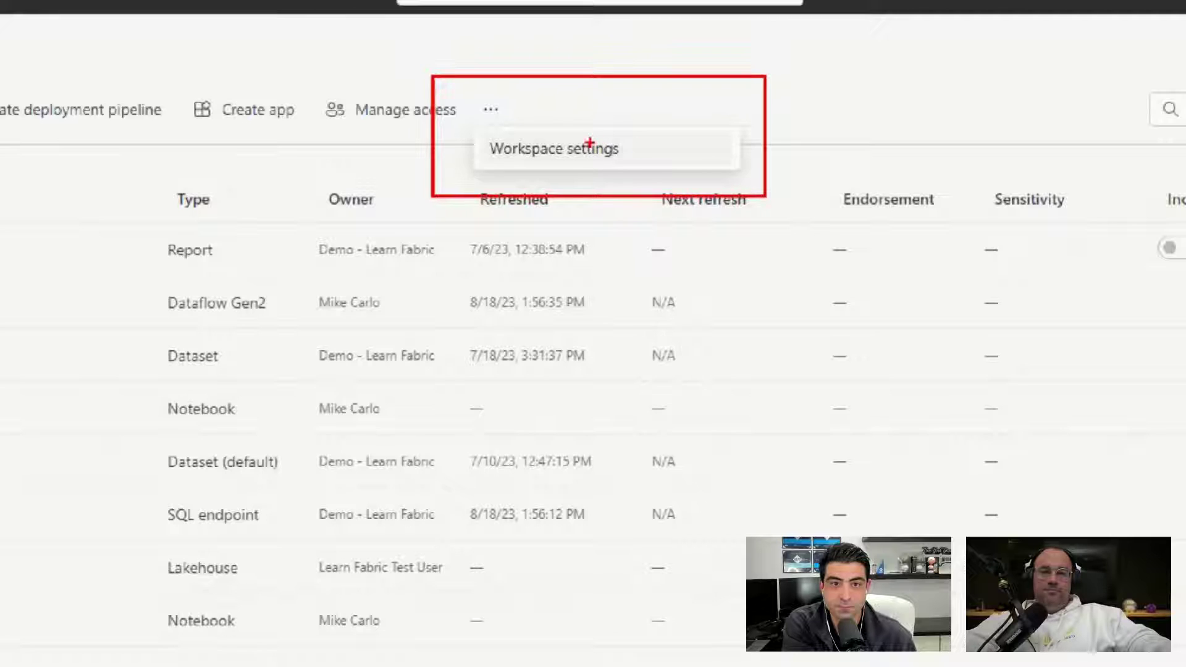
left_click(592, 148)
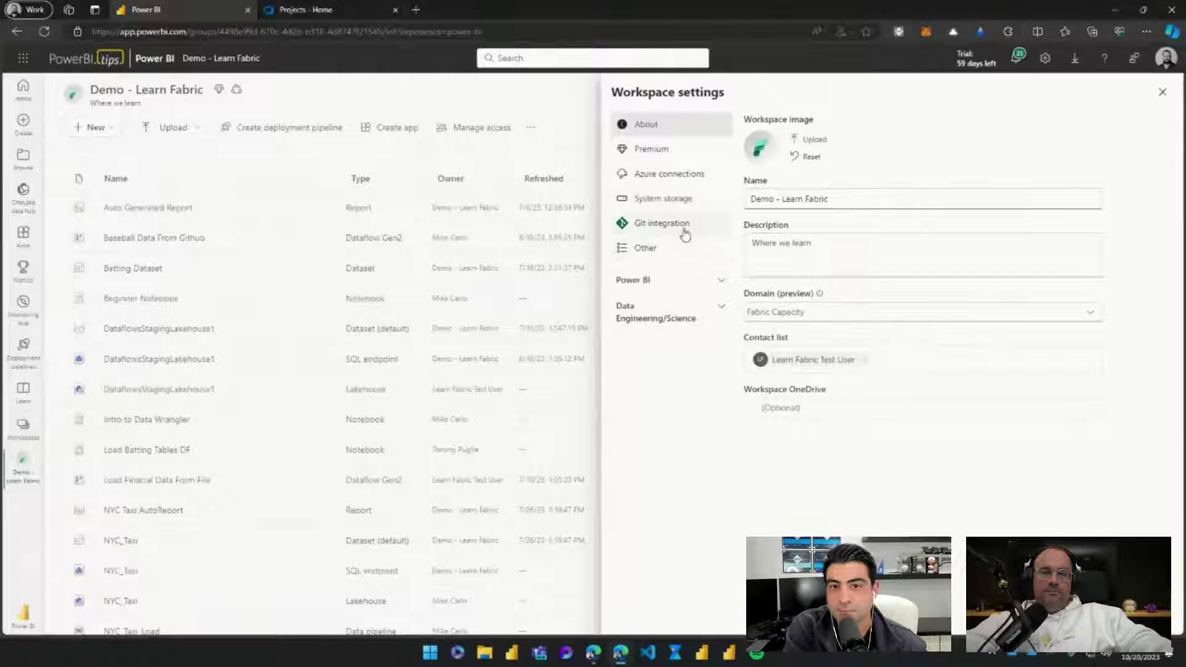
left_click(684, 234)
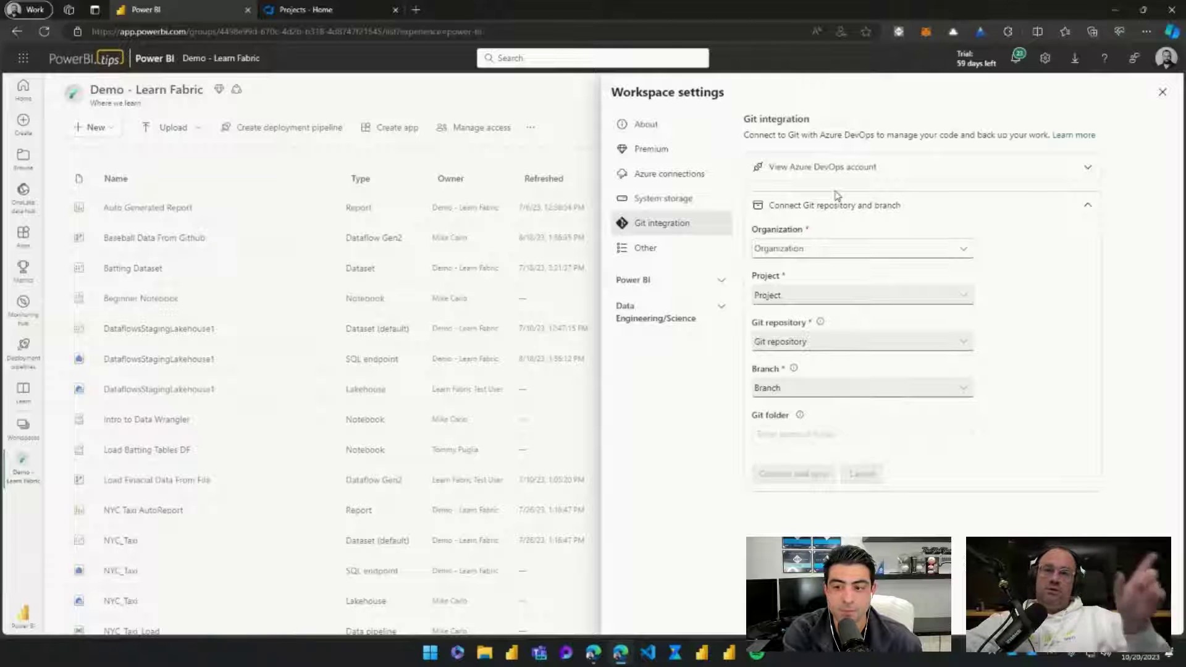
- Switch to Azure DevOps and start a new organization, accepting the terms and naming it LearnFabric
left_click(316, 11)
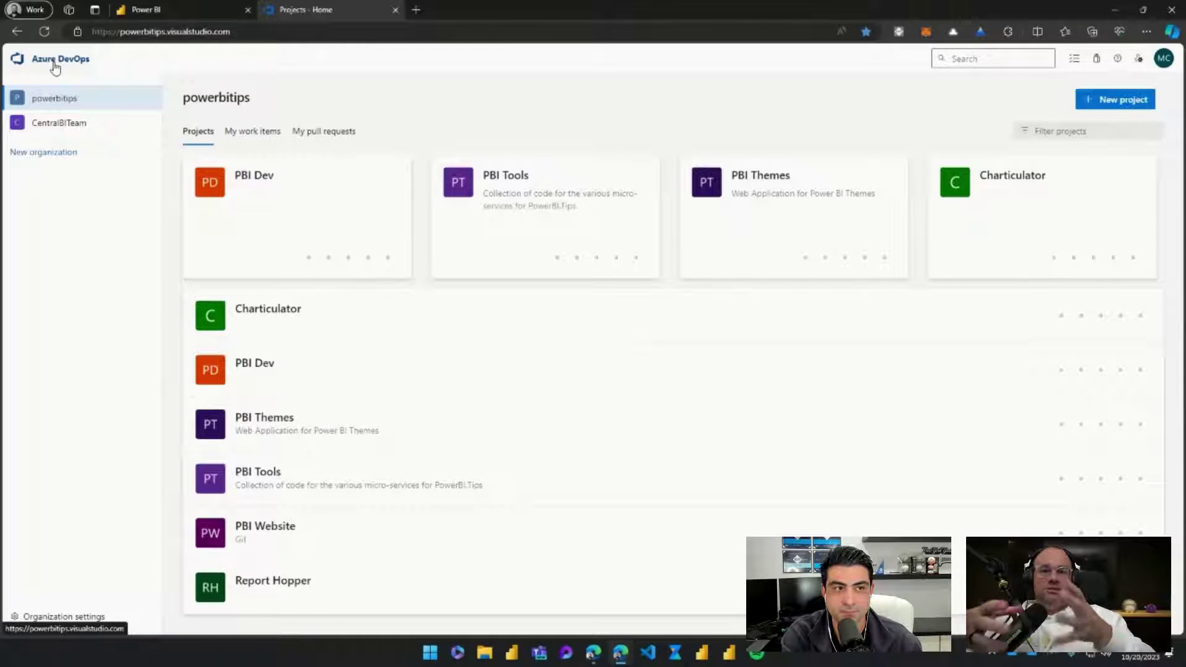
left_click(62, 158)
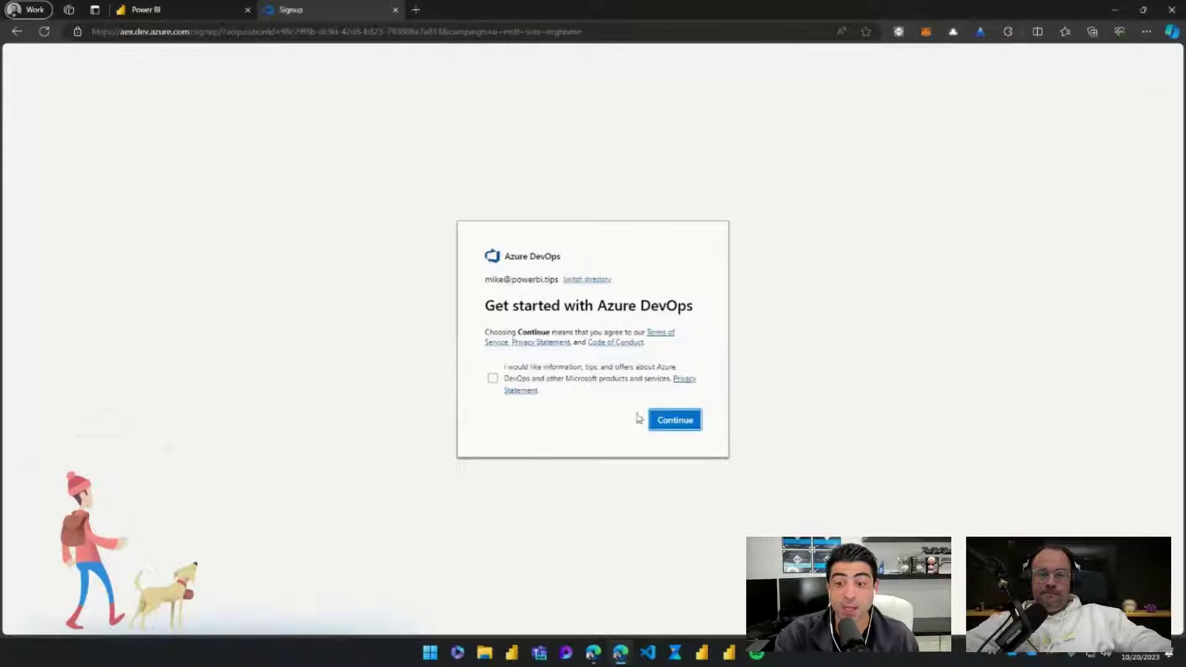
left_click(673, 420)
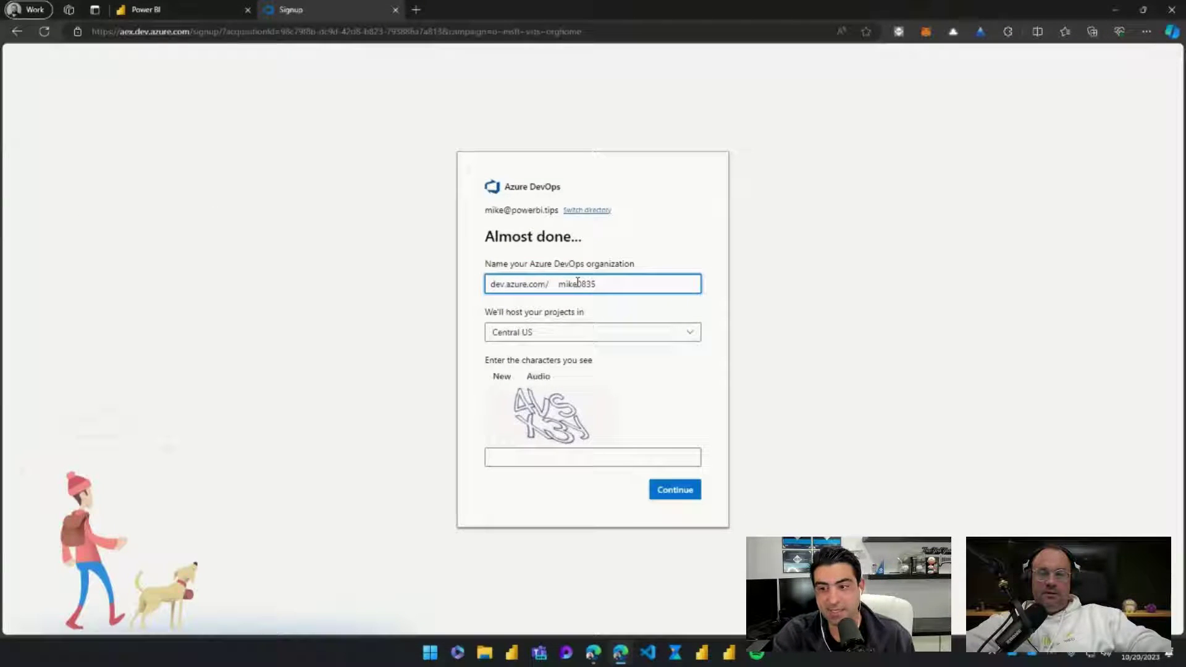
double_click(567, 283)
type("LearnFabric")
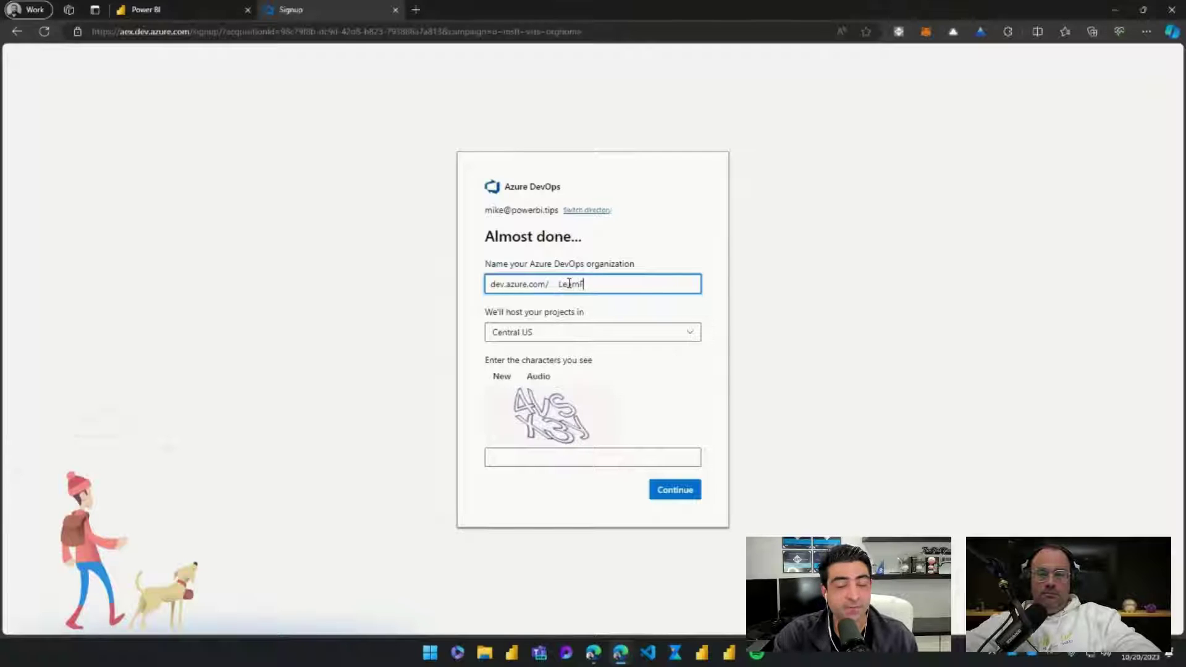
- Try to create the LearnFabric organization by entering the displayed CAPTCHA characters, trying again with the refreshed CAPTCHA
left_click(549, 456)
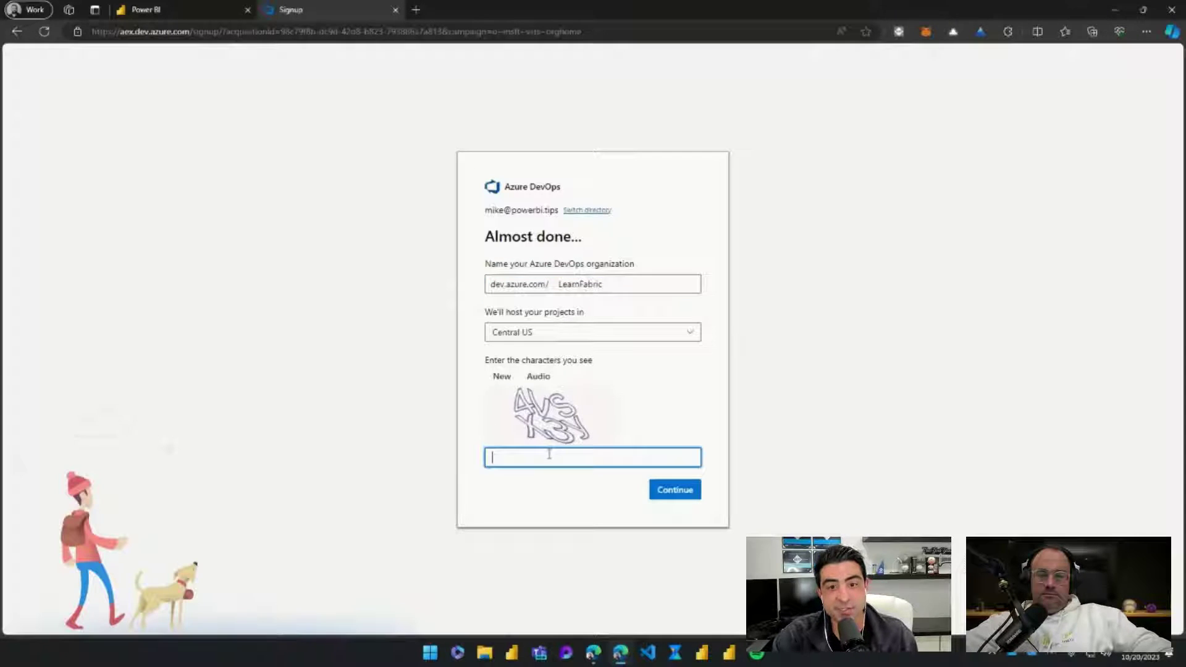
type("4VSX3")
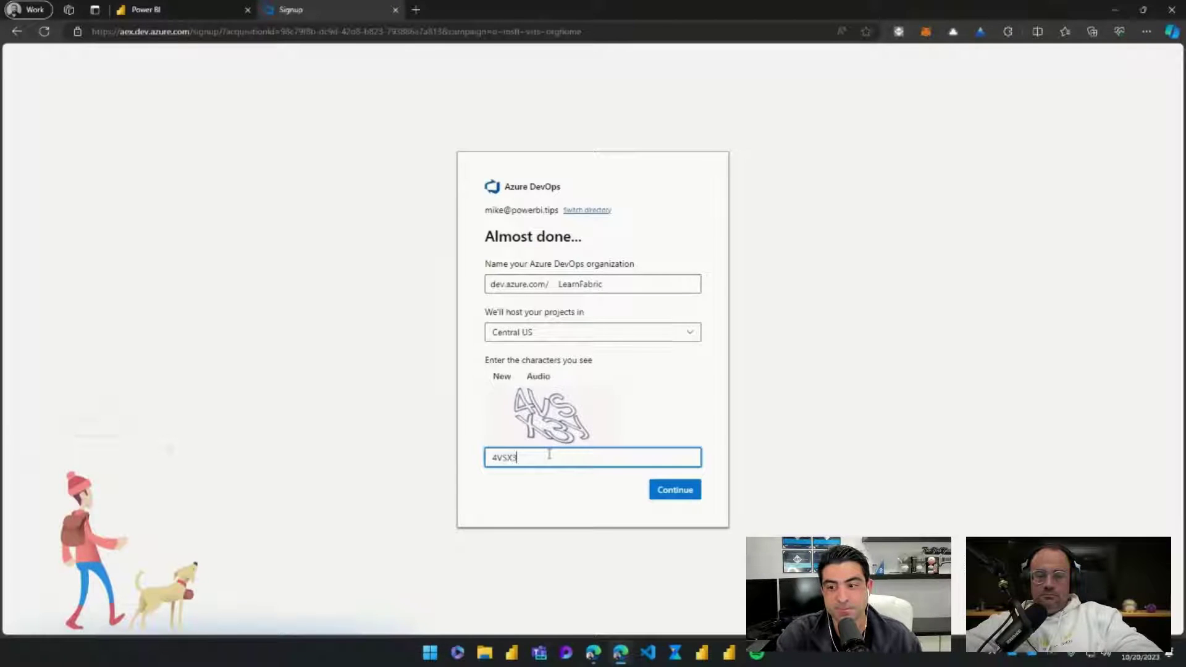
type("Y")
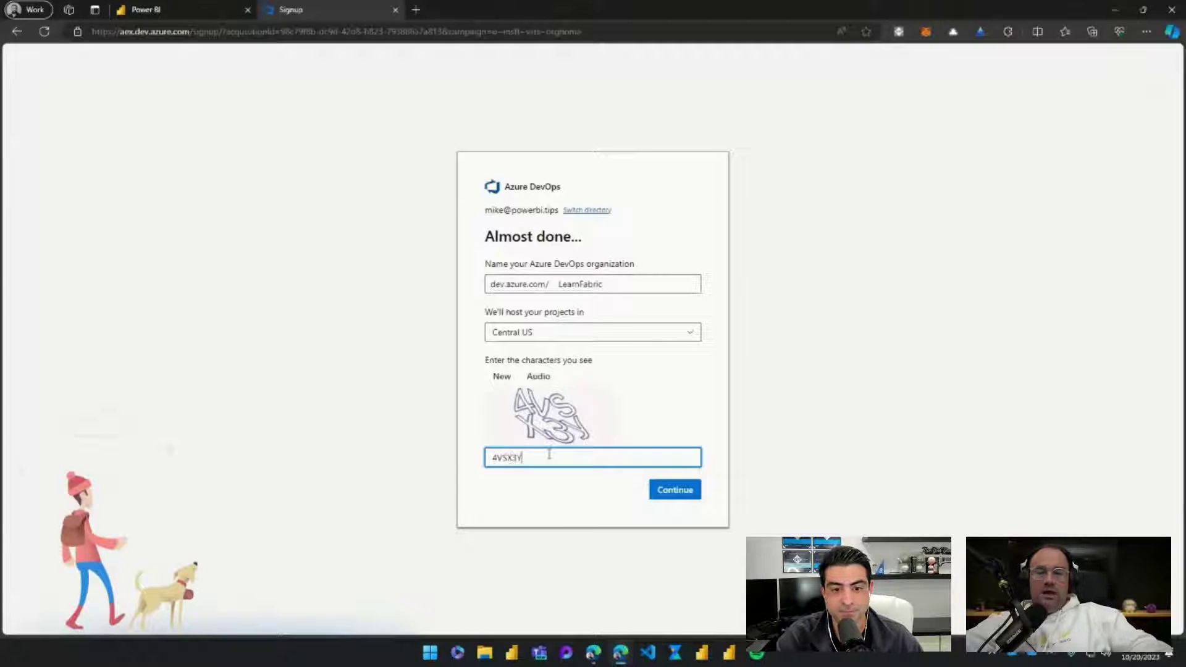
left_click(674, 490)
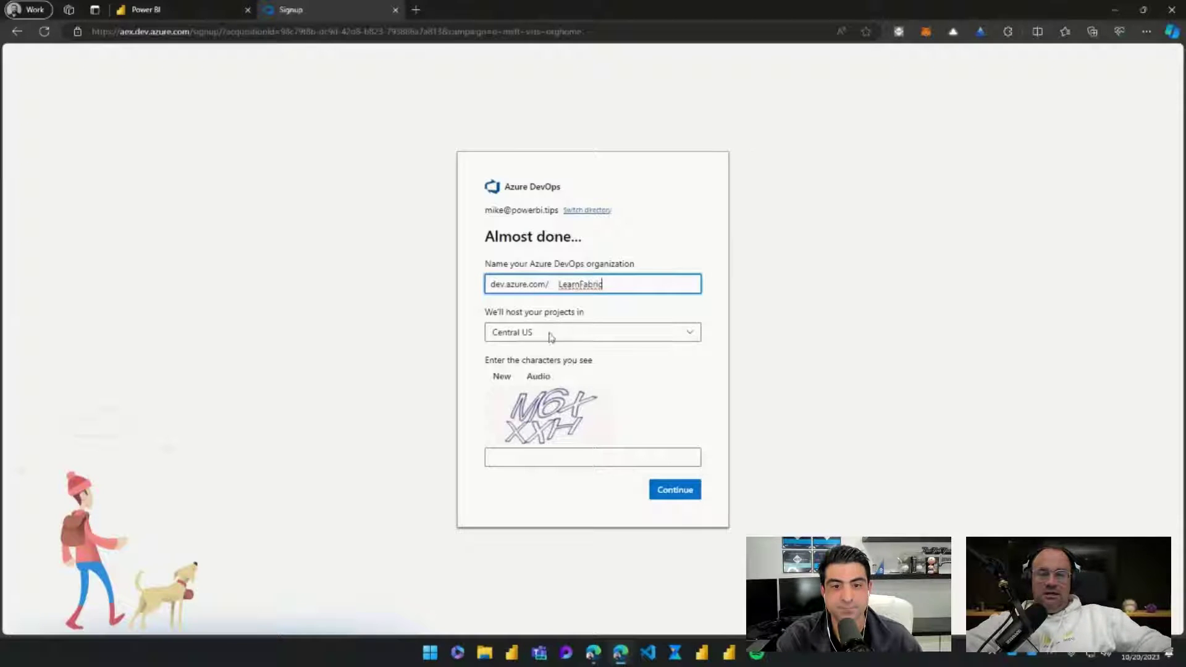
left_click(534, 454)
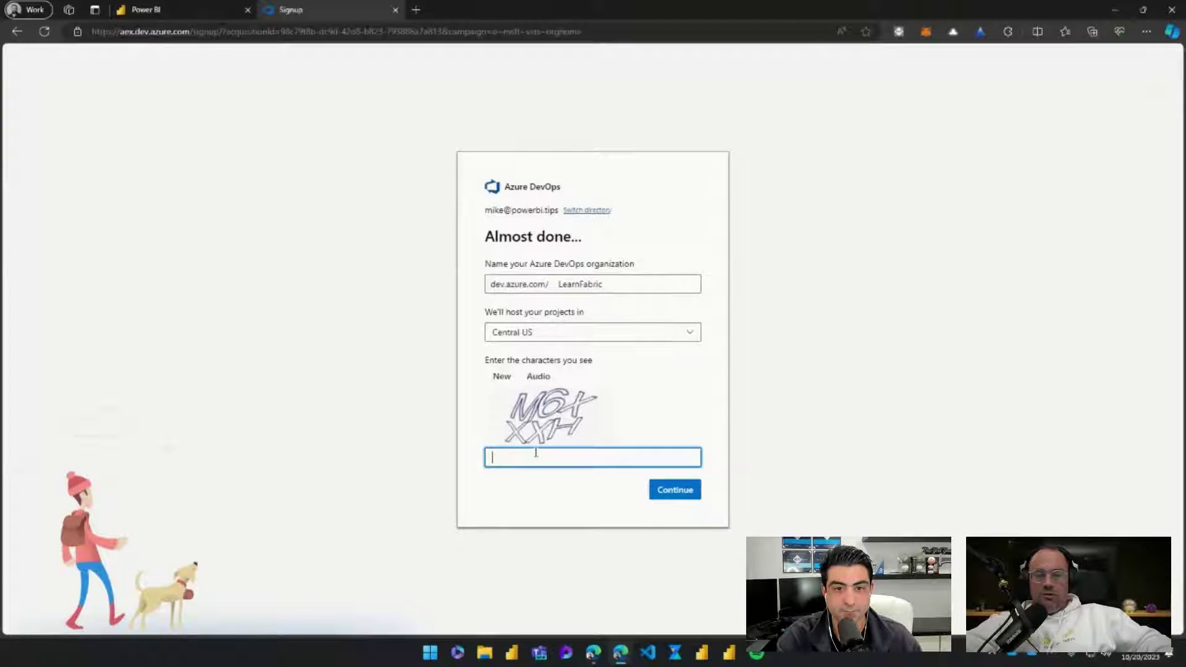
type("M6X")
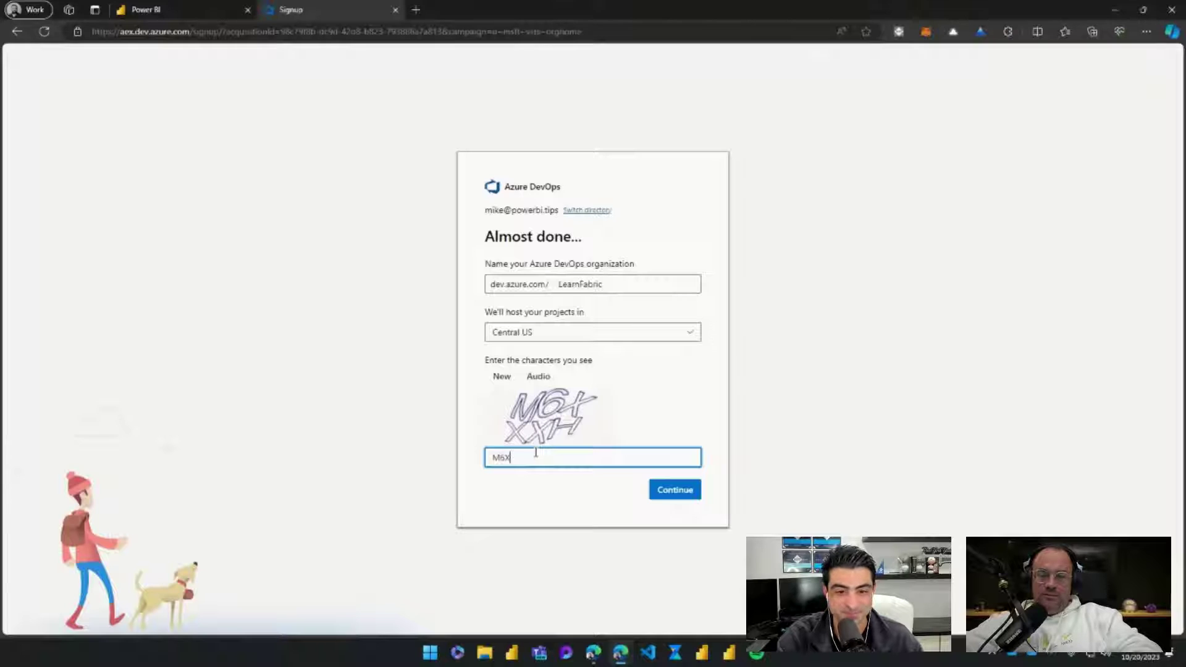
type("XXH")
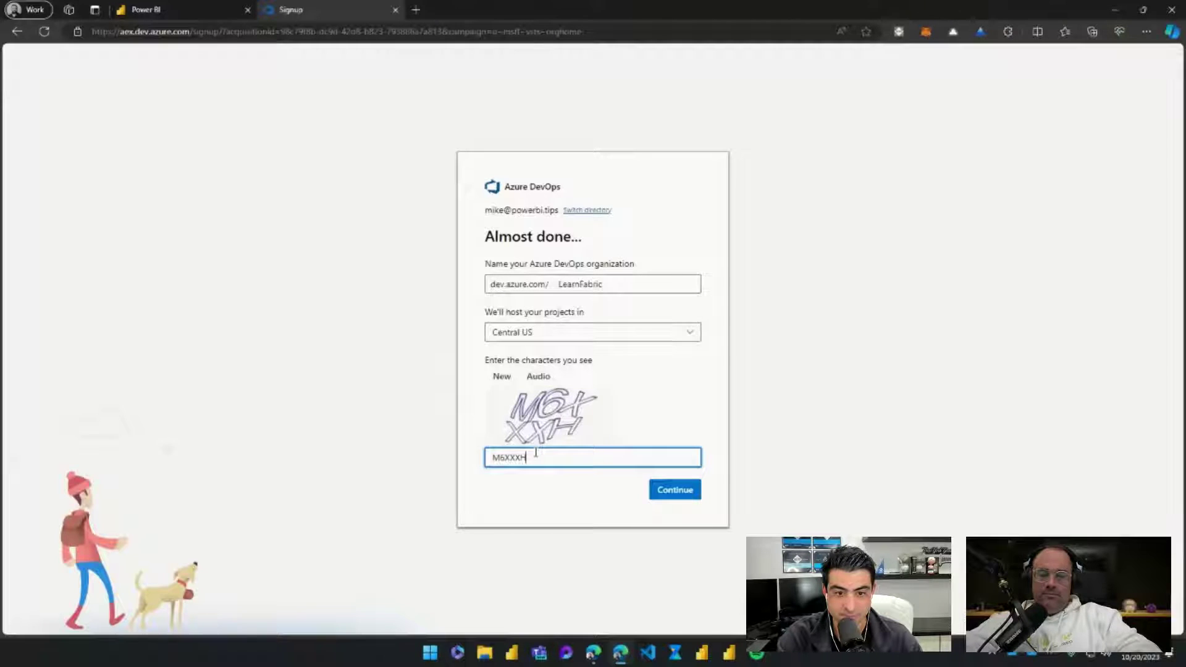
left_click(676, 493)
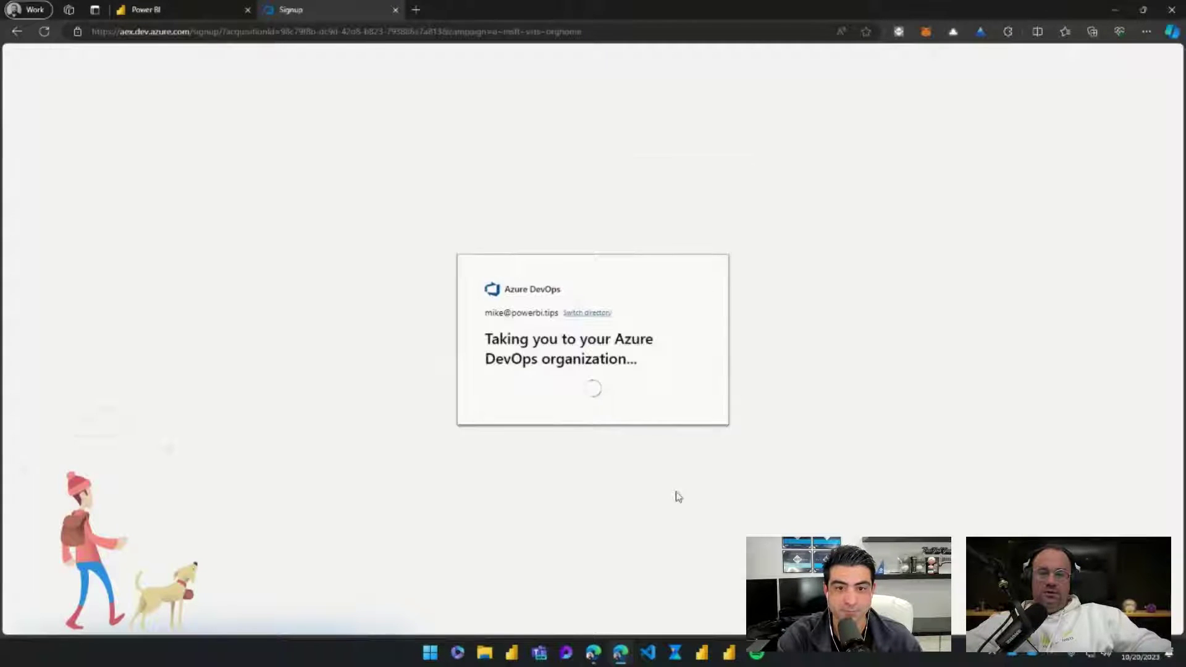
- Change the organization name to LearnFabric01, enter the displayed CAPTCHA characters and create the organization
left_click(618, 280)
type("01")
left_click(547, 454)
type("VP")
type("R")
type("8")
type("P")
left_click(669, 492)
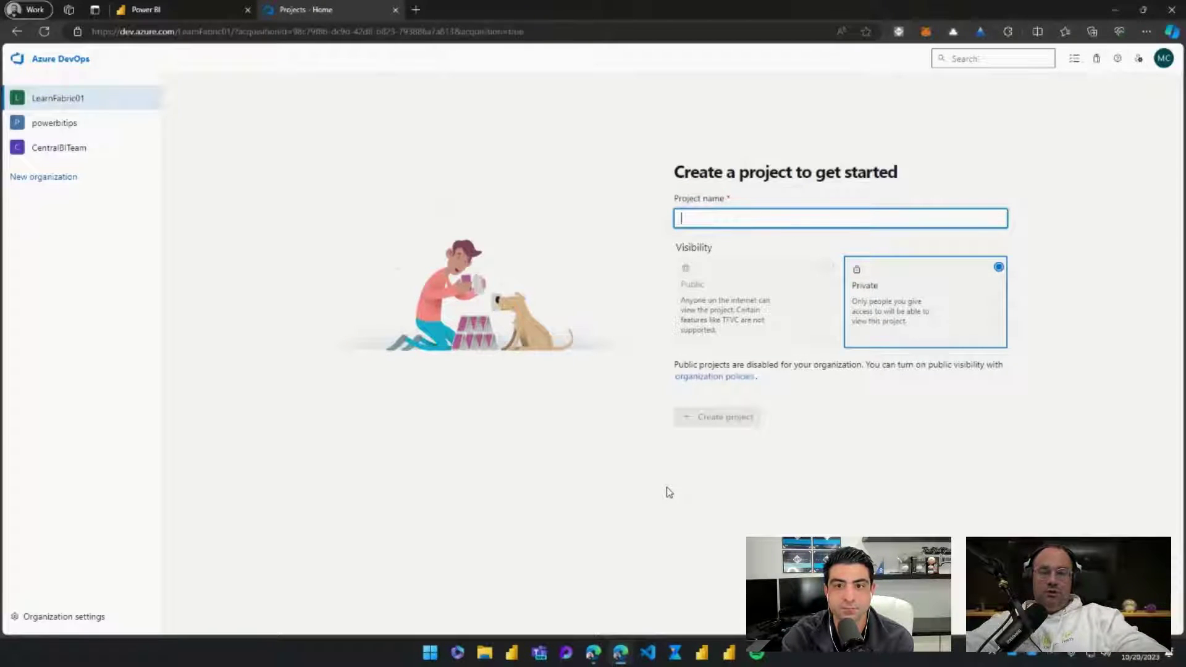
- Create a private project named Fabric Items in the LearnFabric01 organization
type("Fab")
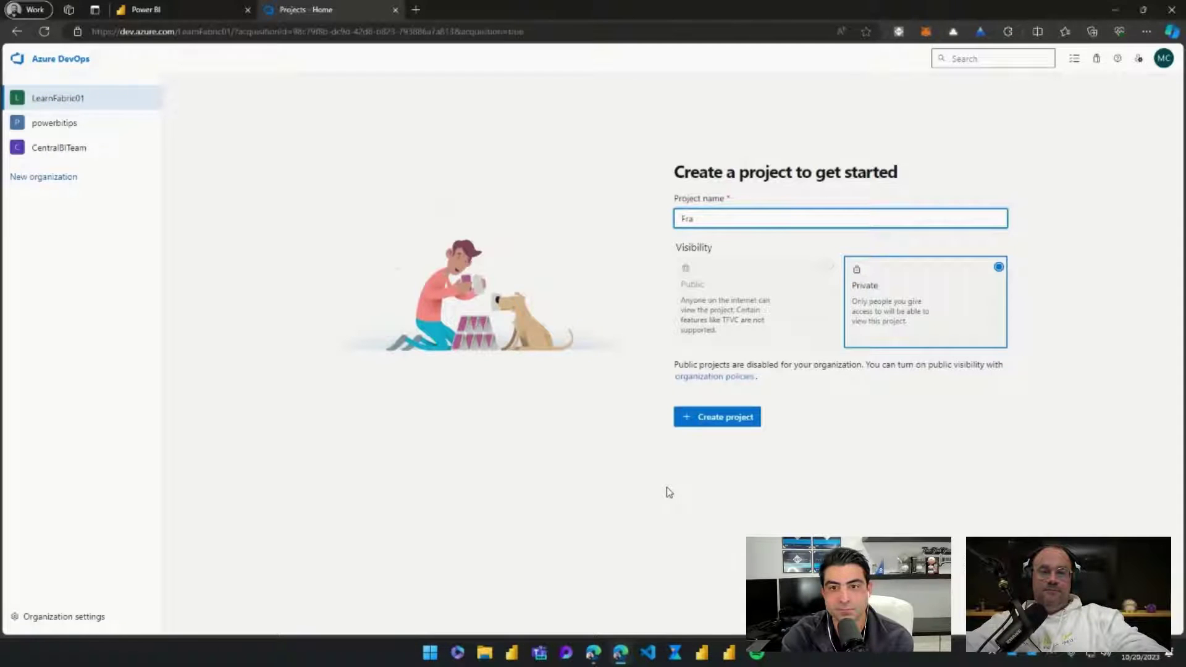
type("ric Items")
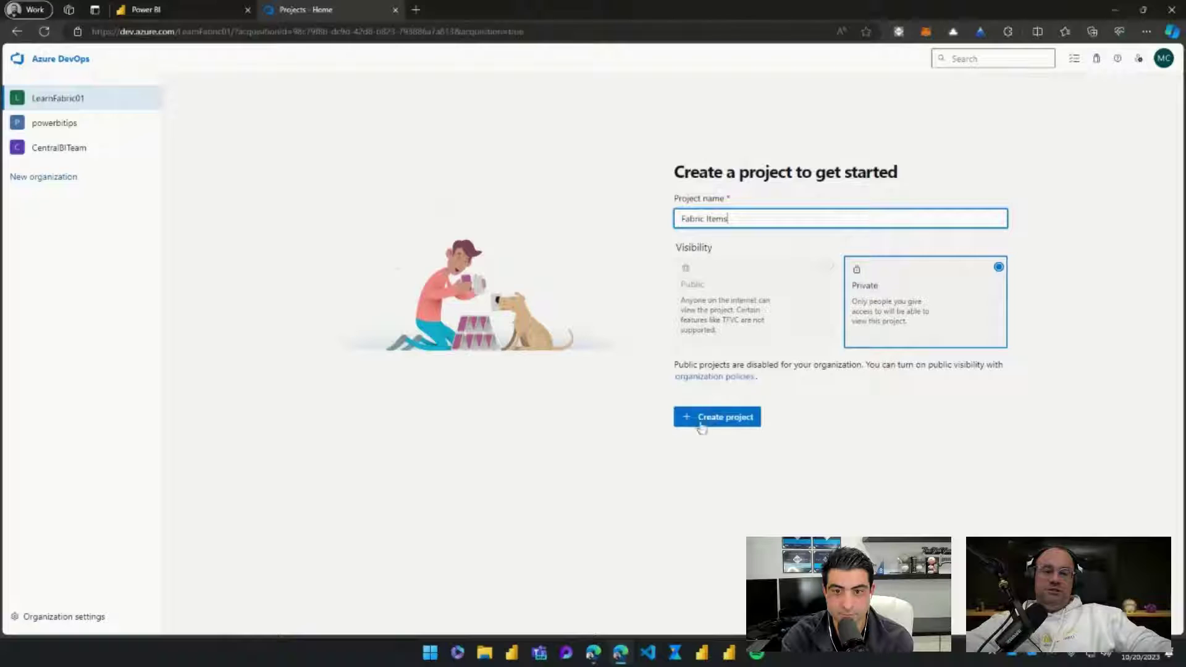
left_click(727, 419)
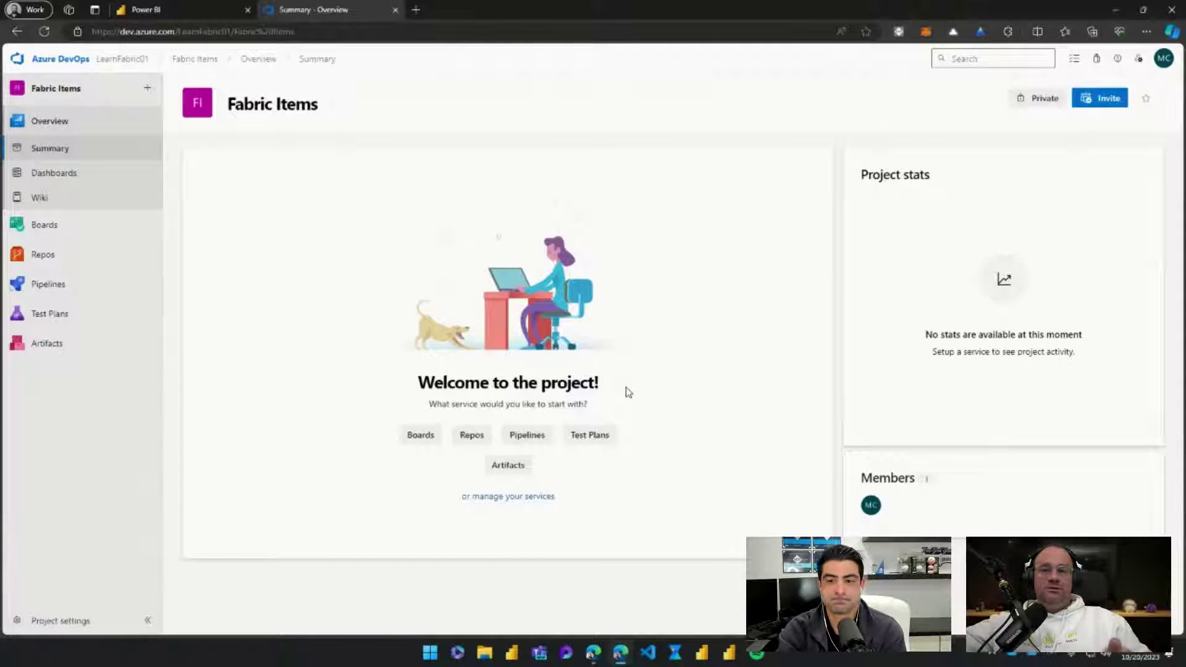
- View the LearnFabric01 organization's project list and reopen the Fabric Items project
mouse_move(81, 225)
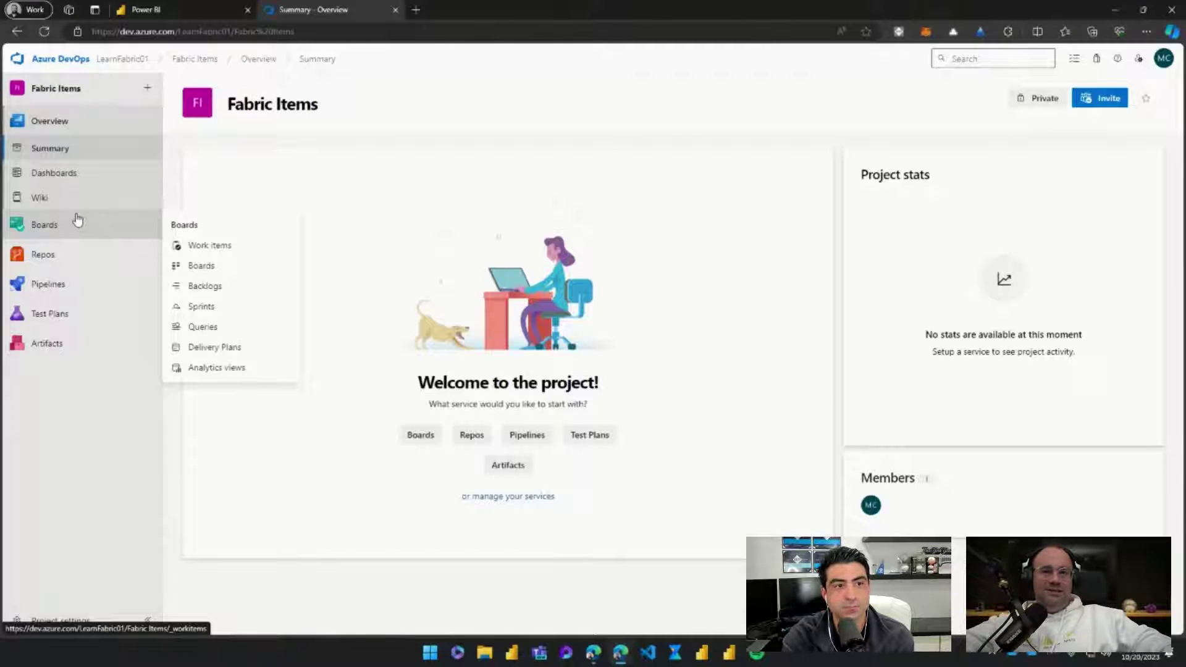
mouse_move(84, 271)
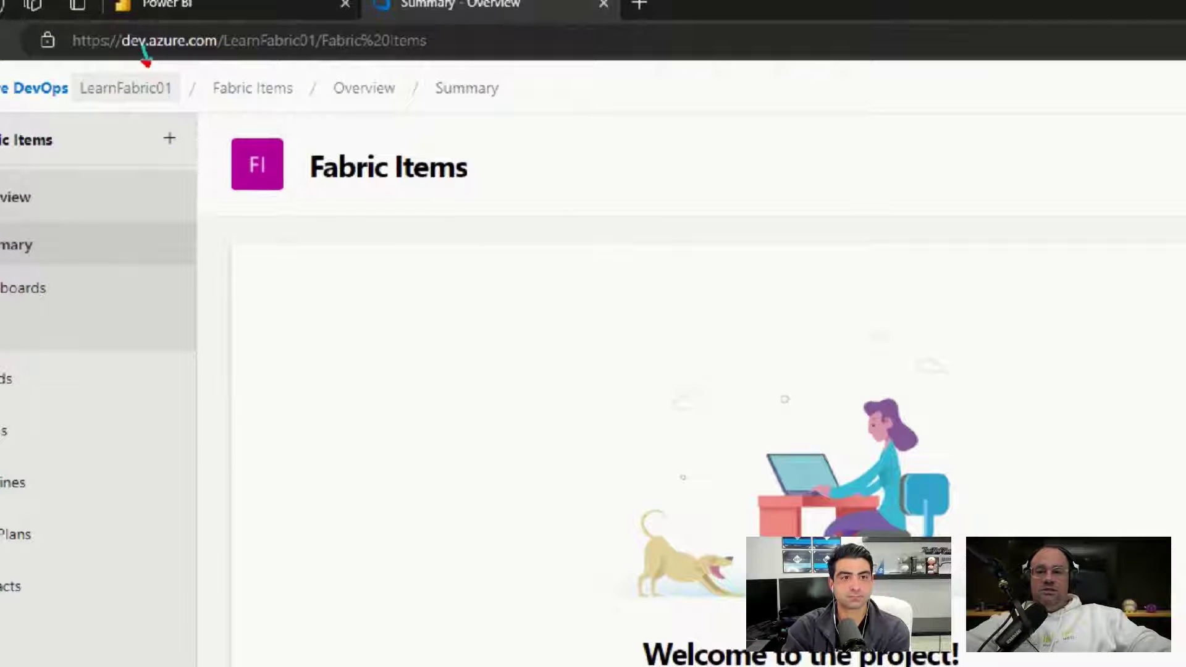
left_click_drag(267, 74, 273, 38)
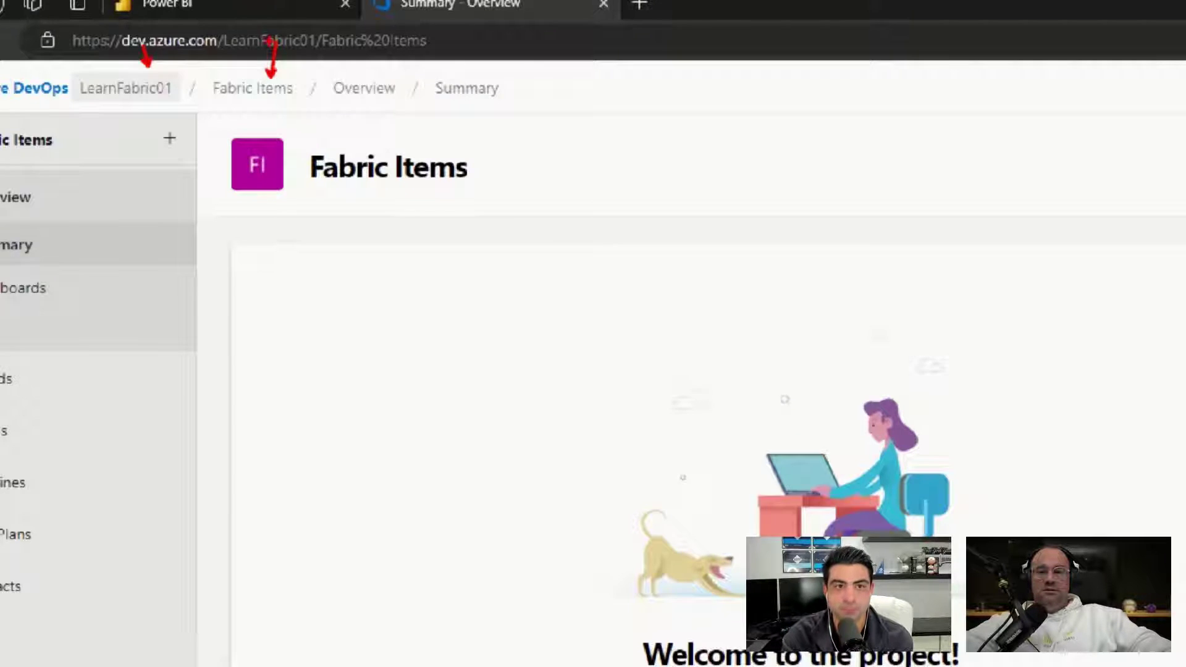
left_click(125, 88)
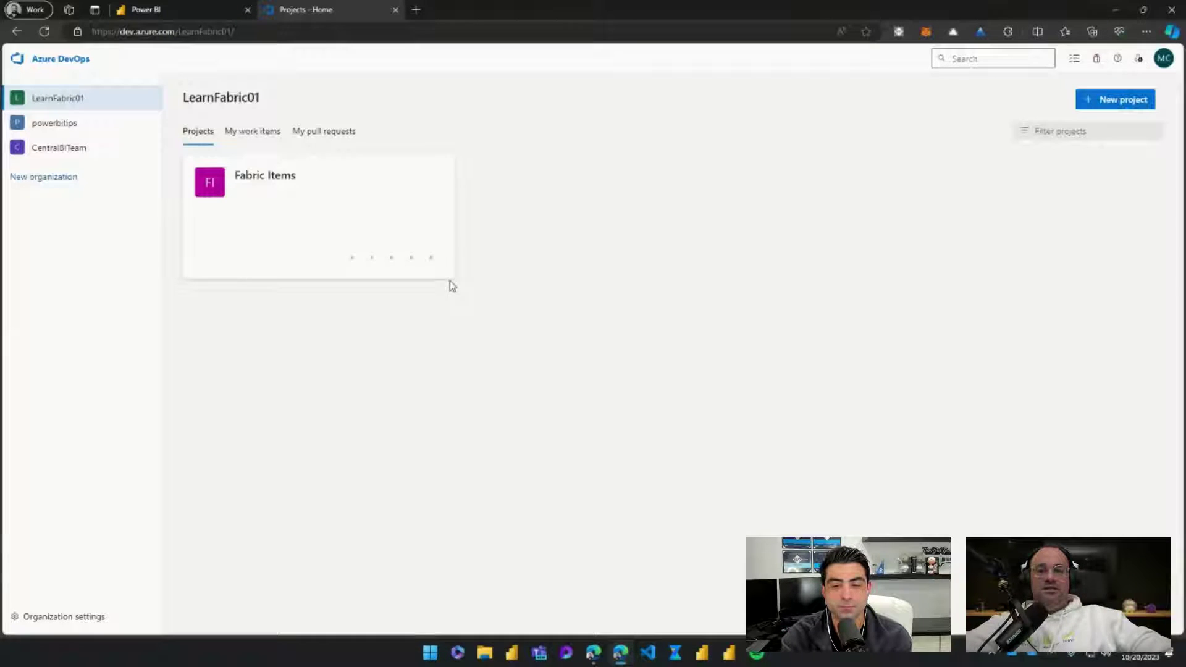
left_click(262, 192)
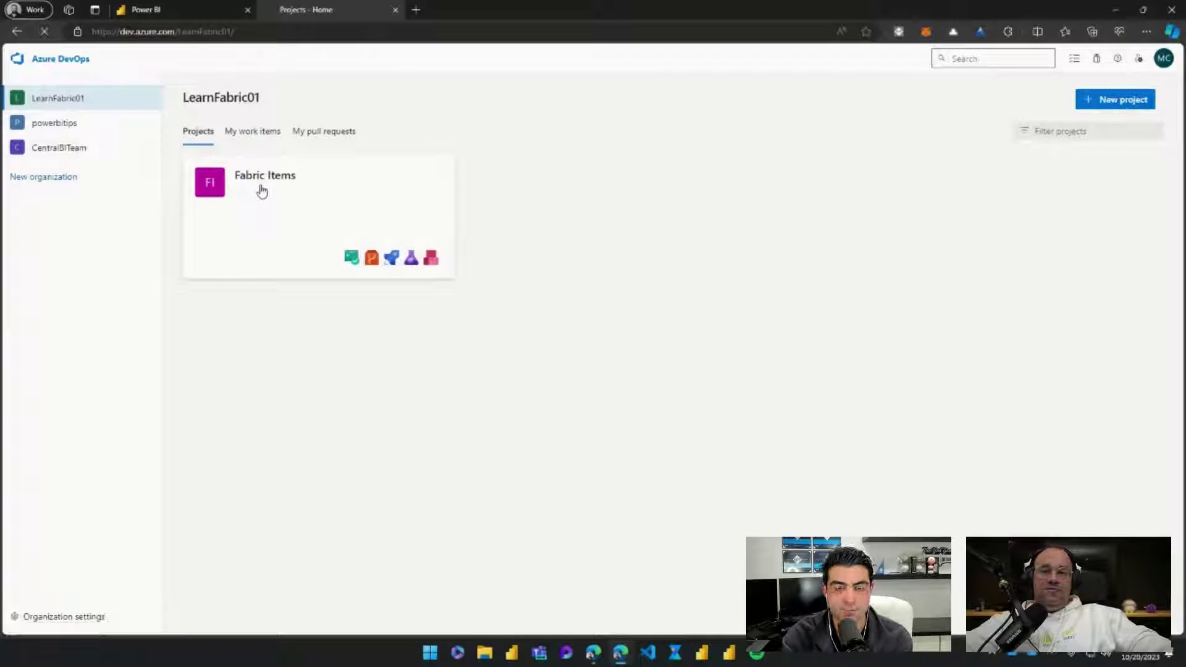
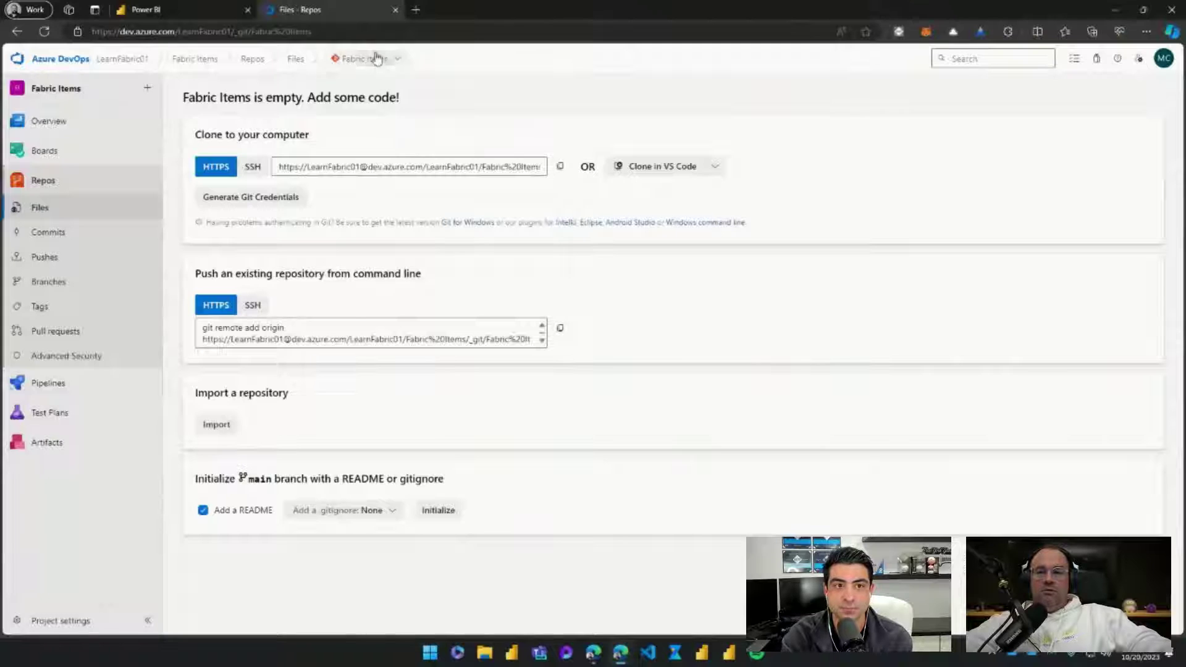
- Start creating a new Git repository in the Fabric Items project
left_click(377, 56)
left_click(367, 139)
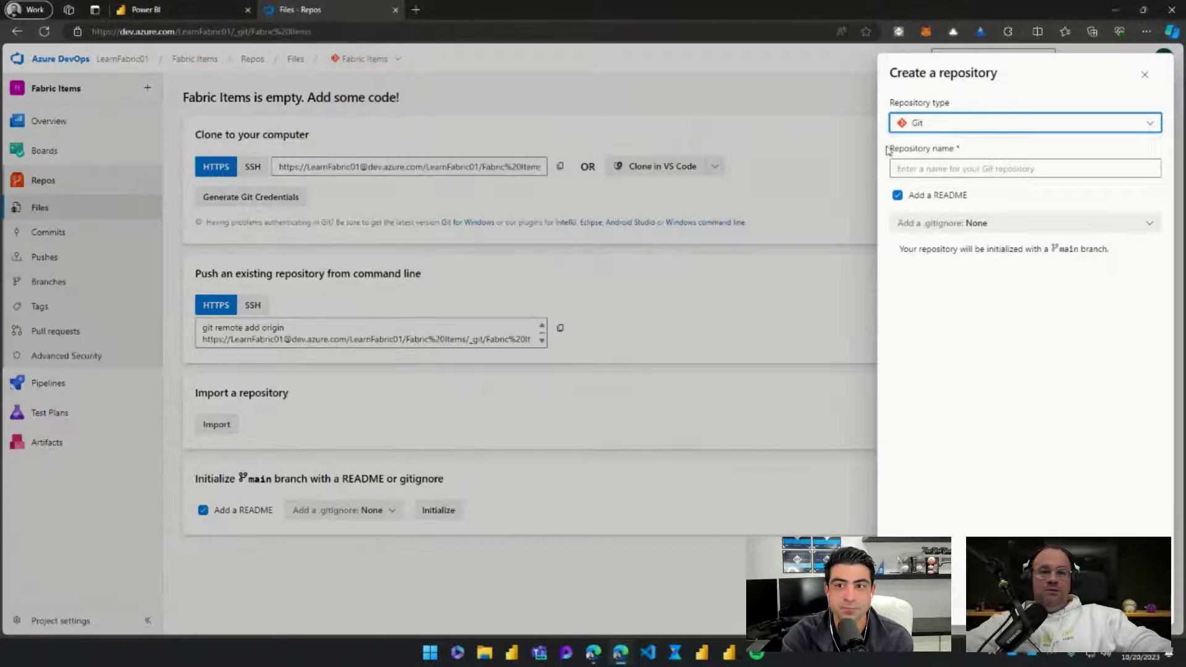
left_click(961, 175)
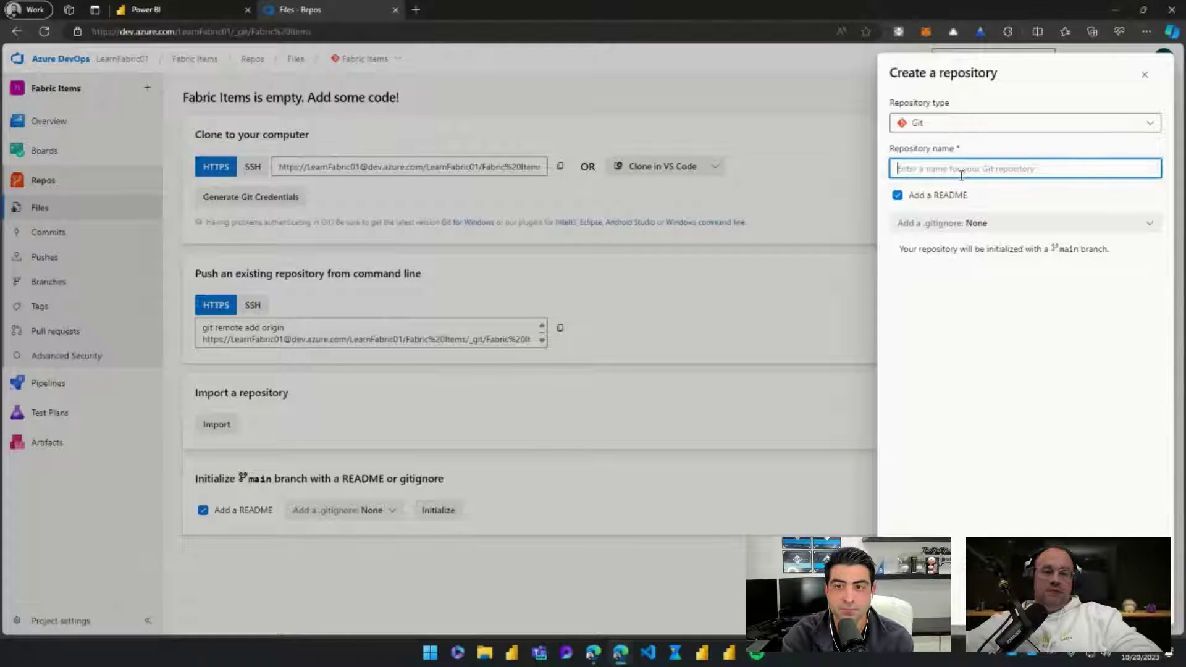
type("D")
key("BackSpace")
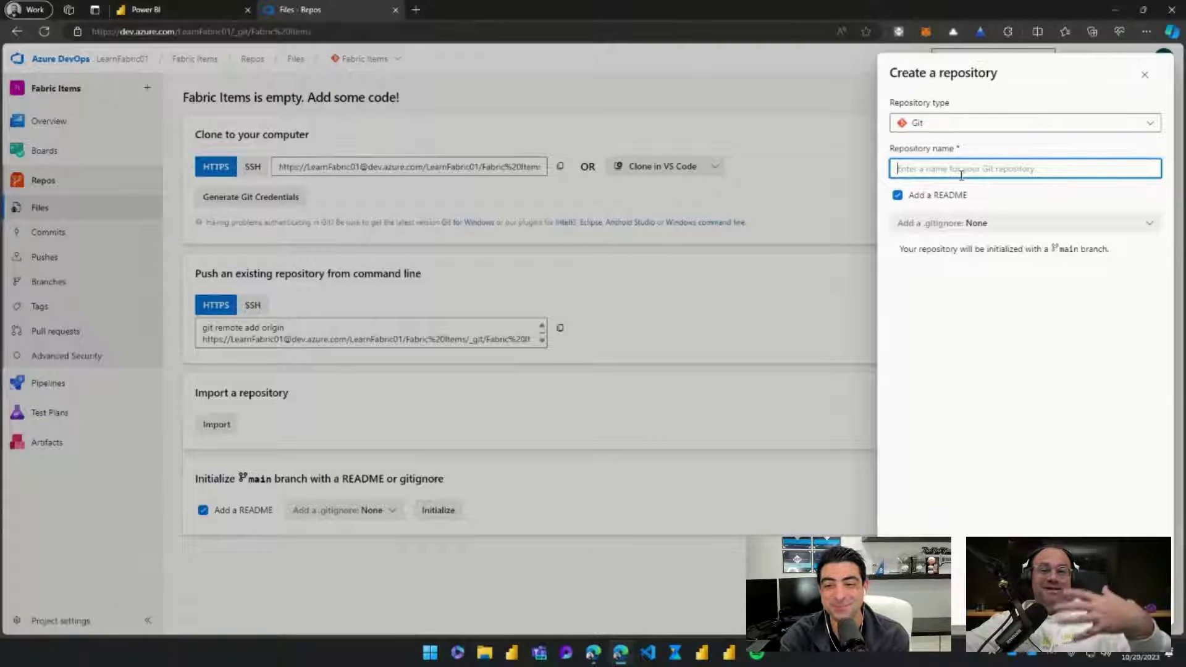
- Check the workspace name in Power BI, and create the Azure DevOps repository as Demo - Learn Fabric with a README
left_click(190, 9)
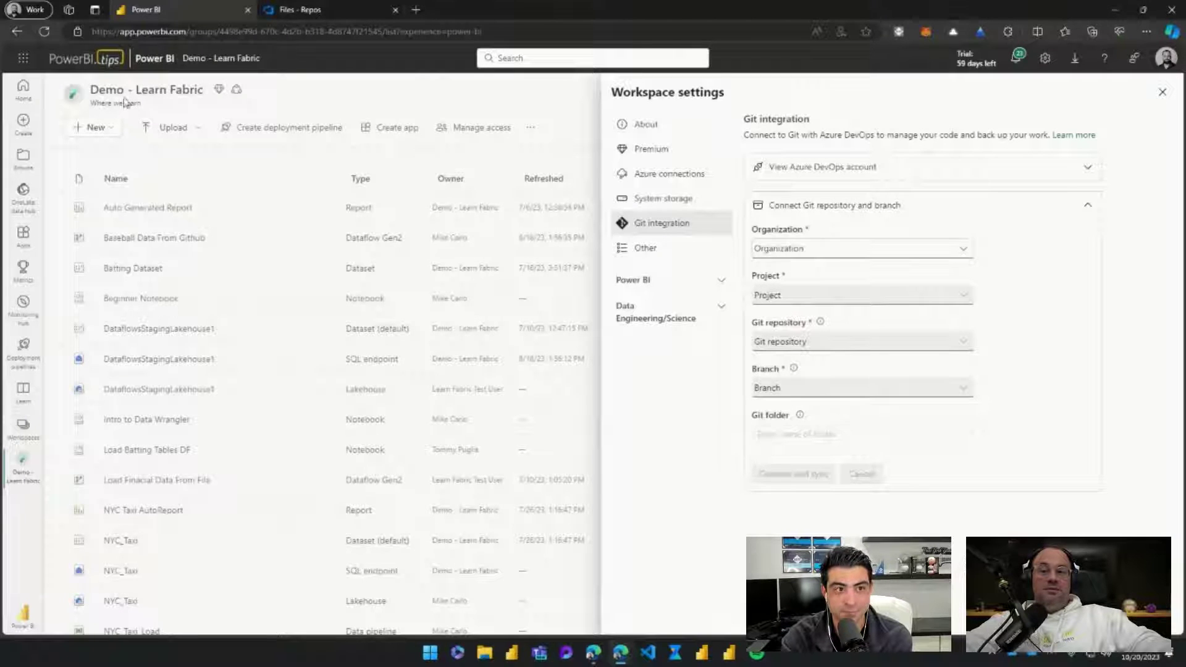
left_click(370, 11)
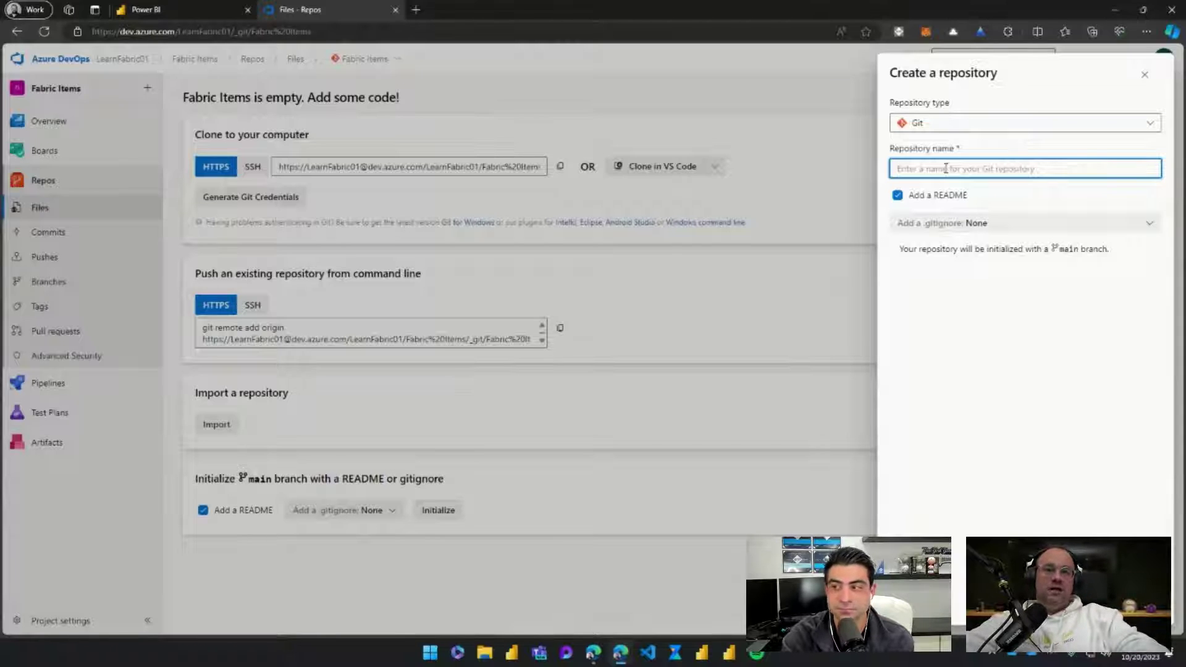
type("Demo ")
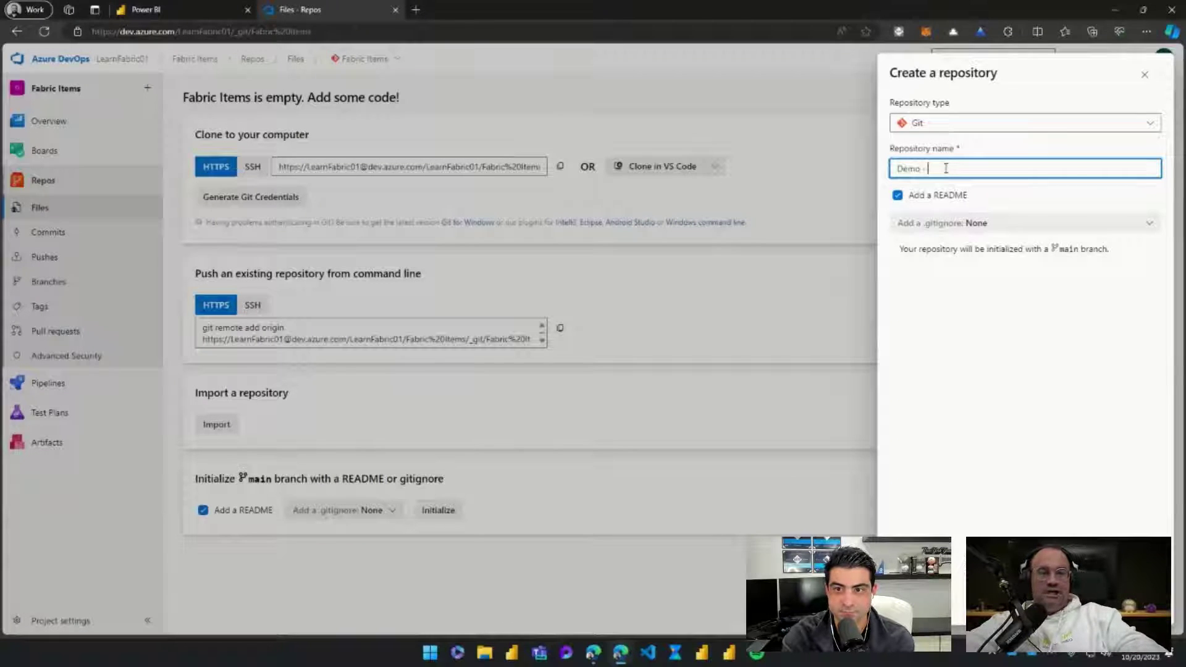
type("- Learn Fabri")
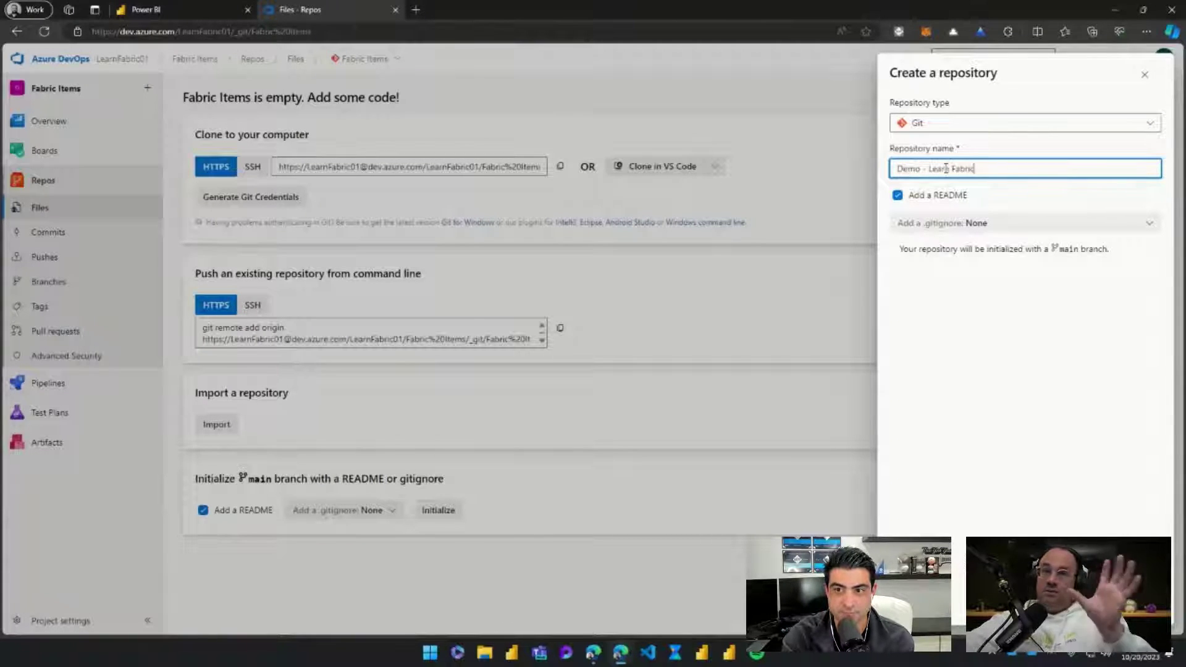
type("c")
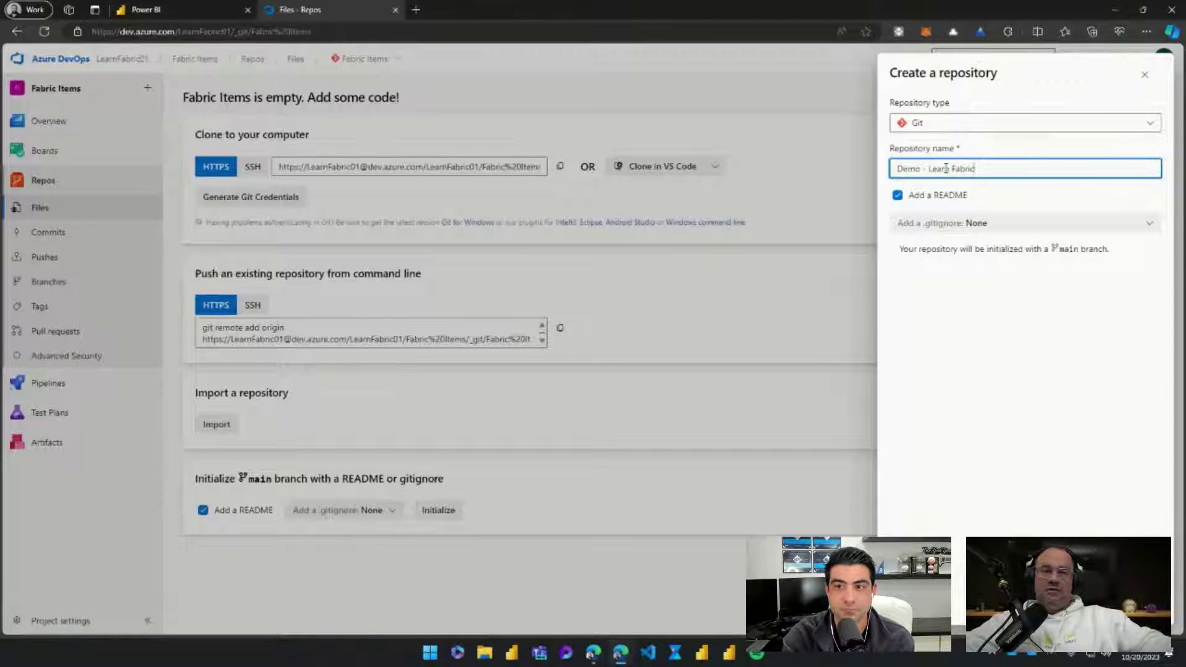
key("Return")
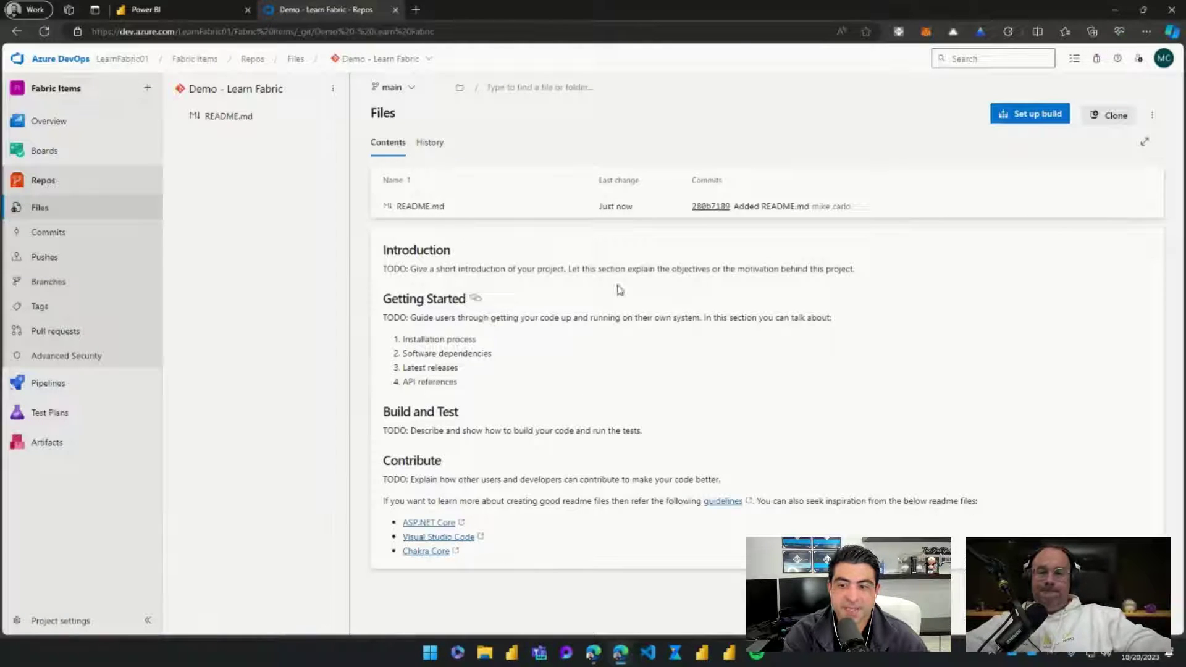
- Edit README.md, replacing the placeholder text under Introduction with a short sentence calling a named person amazing
left_click(413, 209)
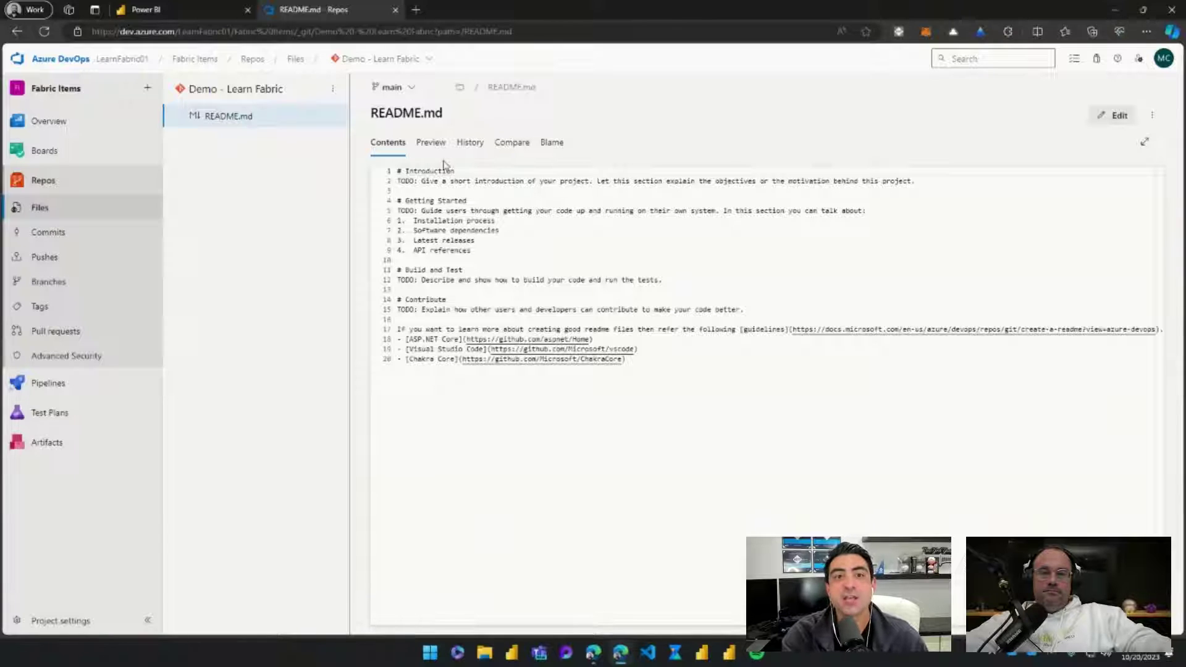
left_click(1114, 120)
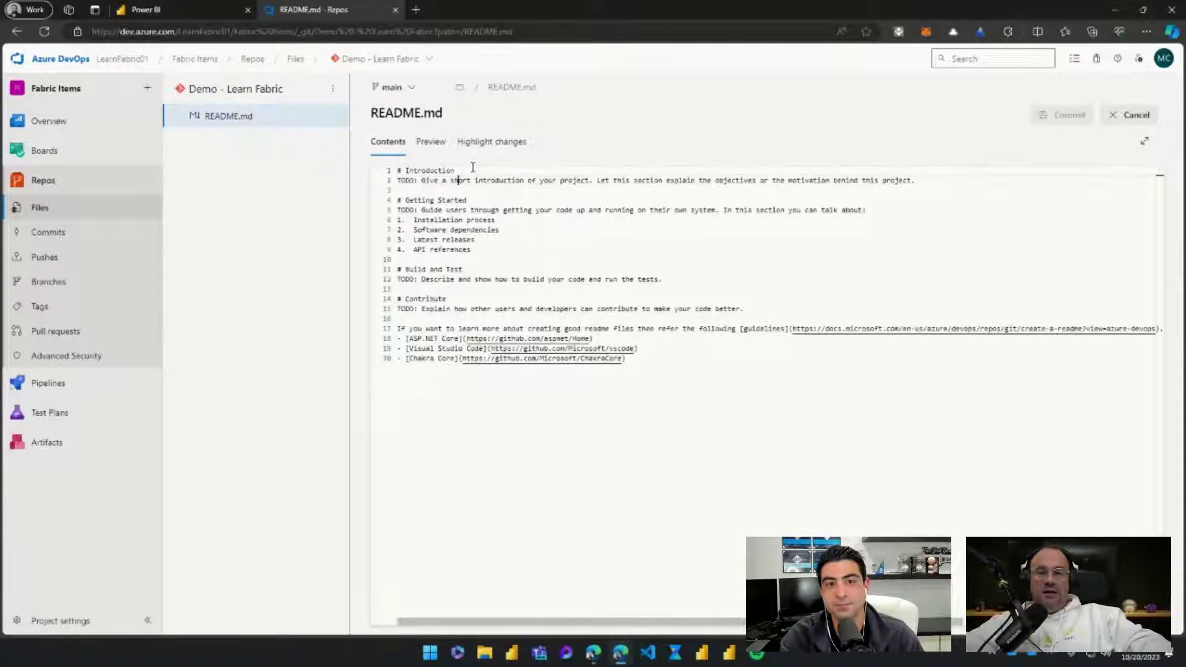
key("Home")
key("shift+End")
key("BackSpace")
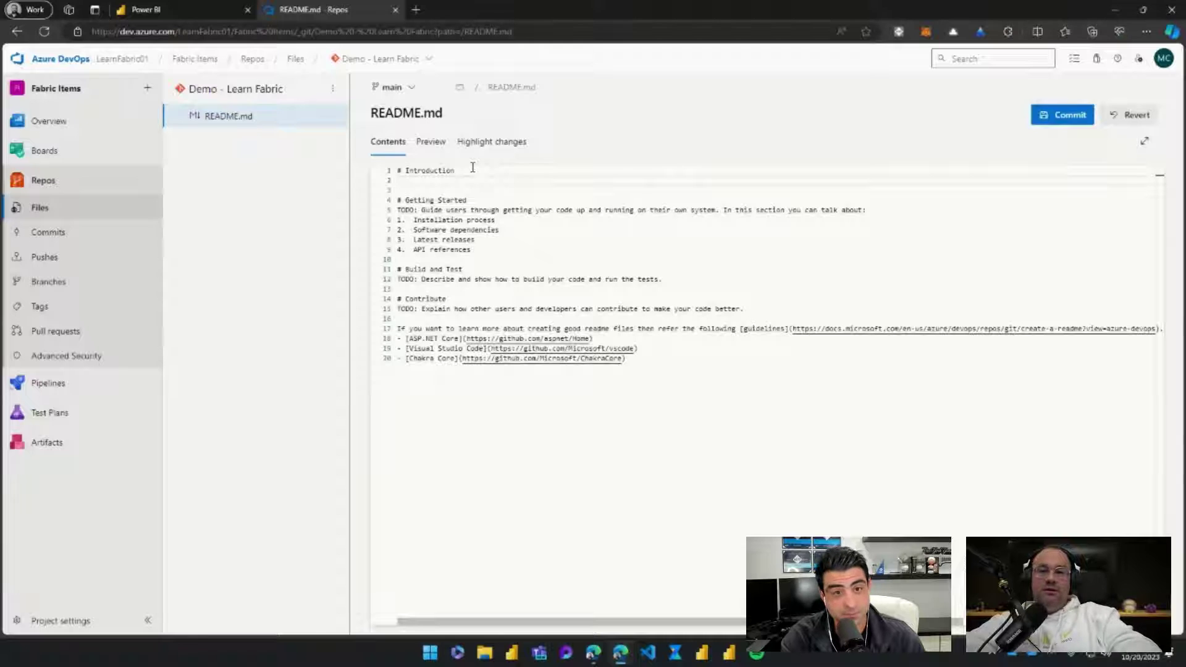
type("Tommy")
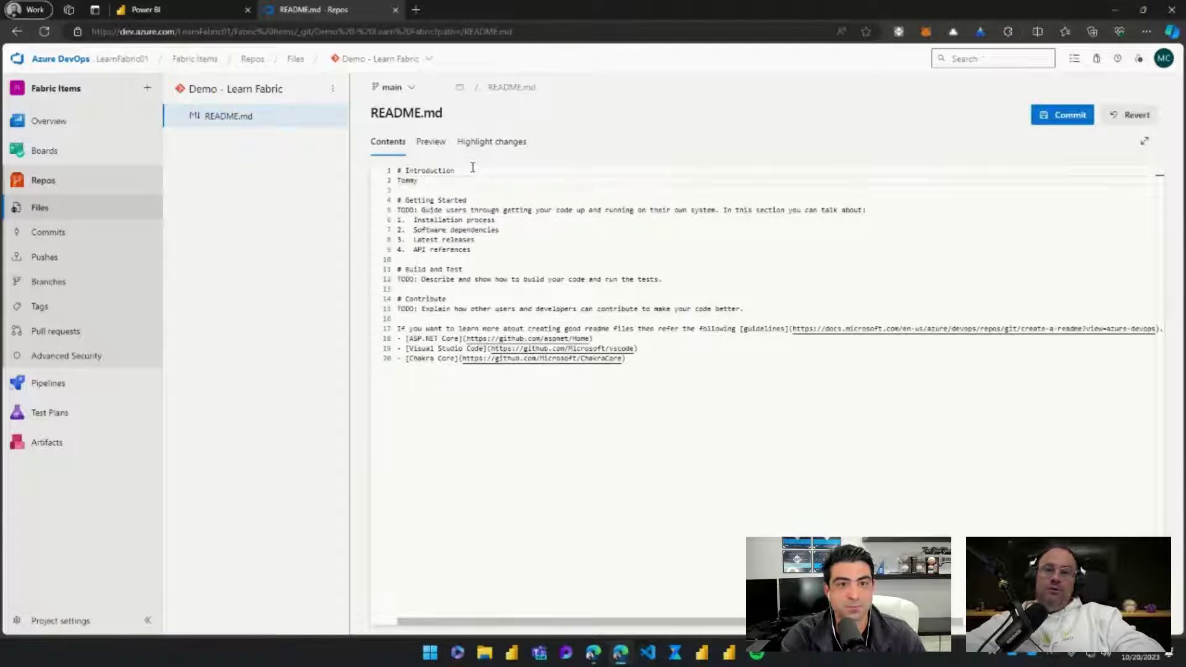
type(" is amazing")
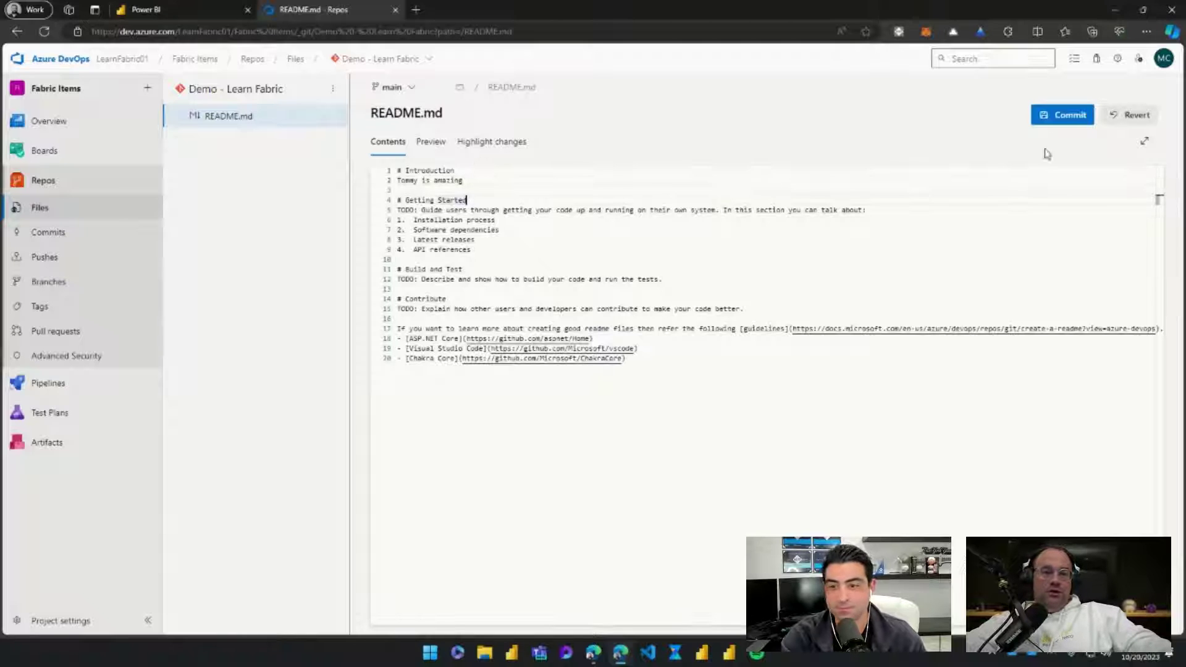
- Commit the README.md edit to the main branch with the comment Updated README.md, and return to the repository's root file list
left_click(1075, 118)
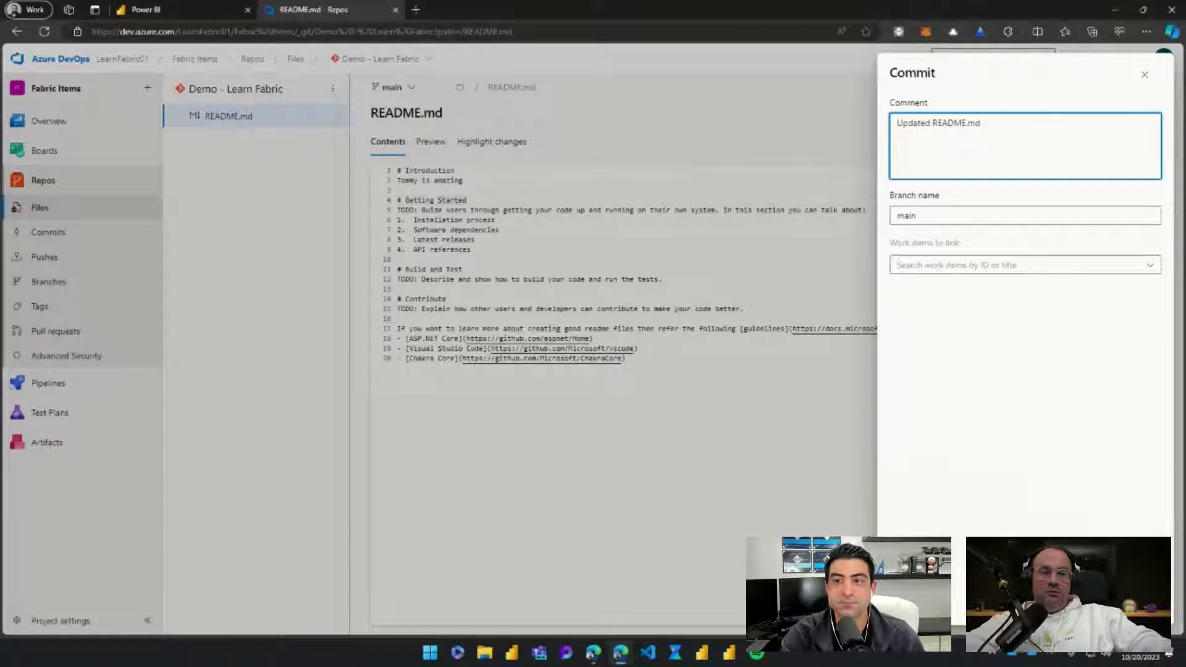
left_click(1090, 614)
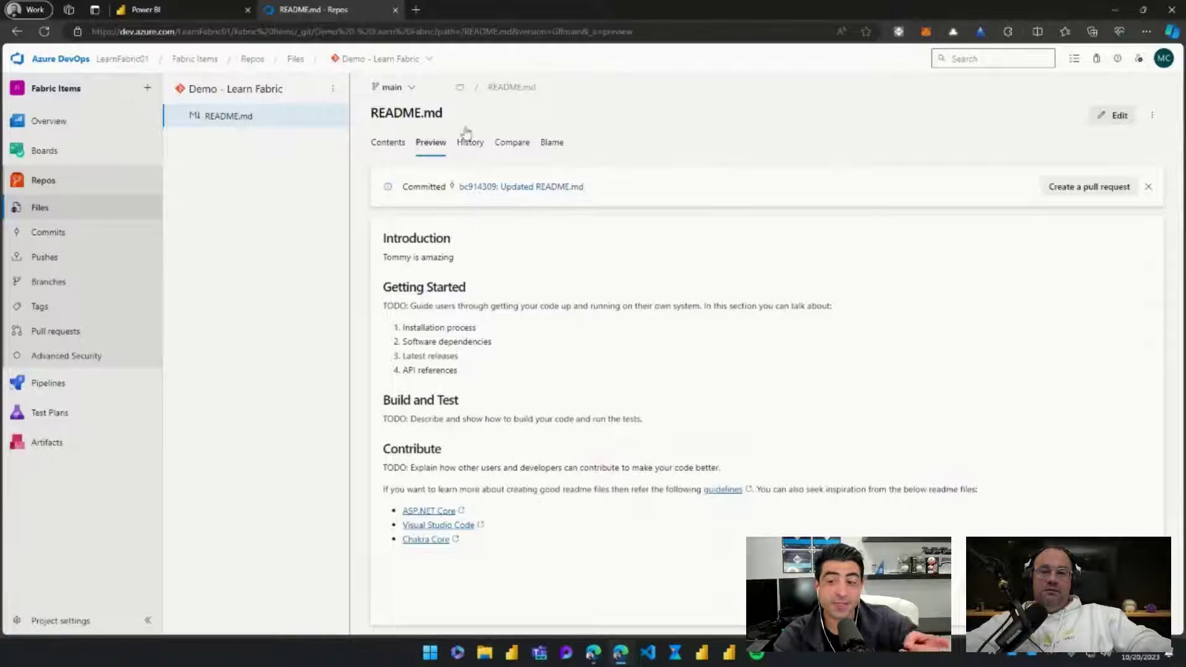
left_click(394, 145)
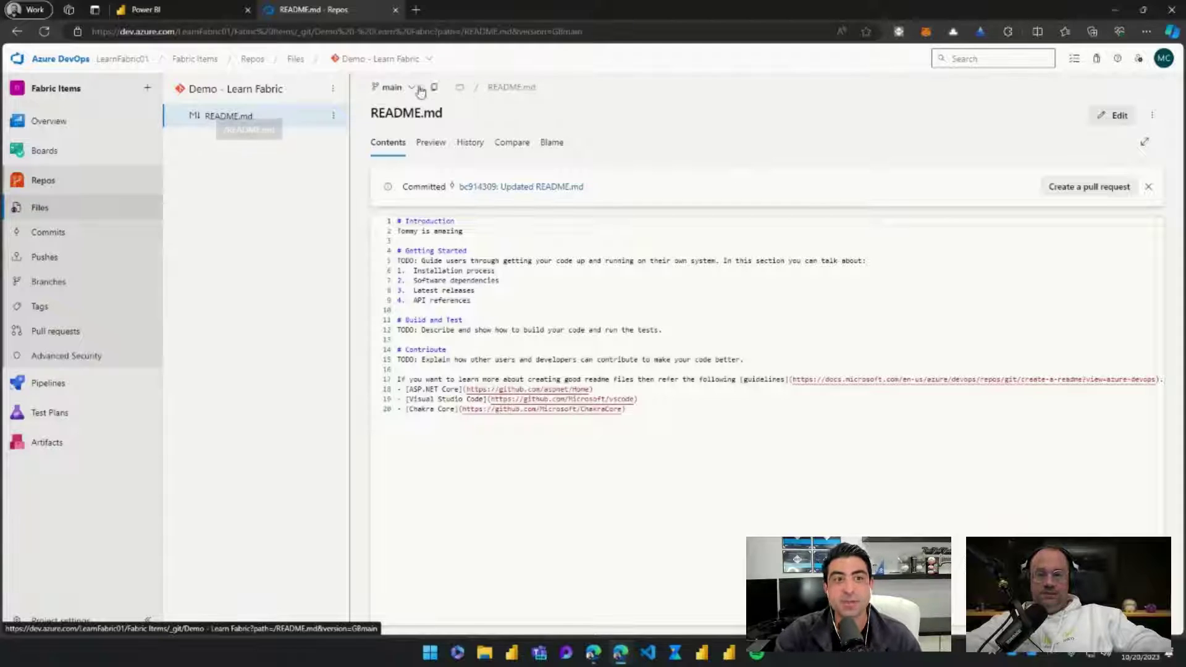
left_click(222, 94)
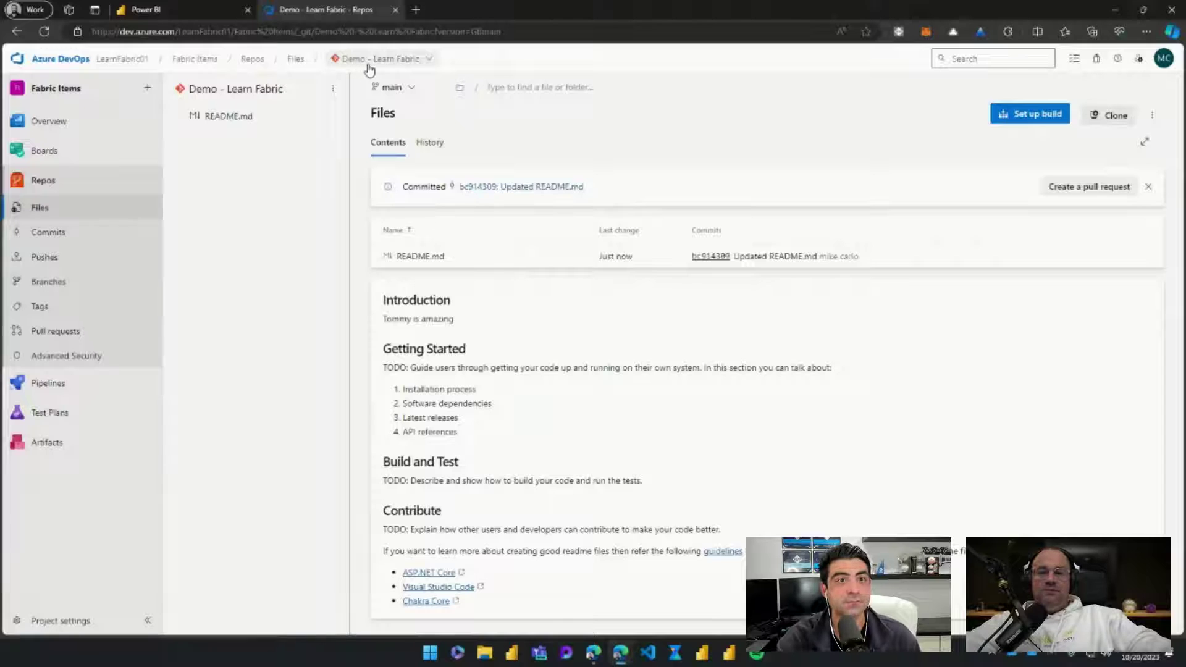
- Switch to Power BI, reload the Demo - Learn Fabric workspace to refresh the available organizations, and reopen its Git integration settings
left_click(184, 13)
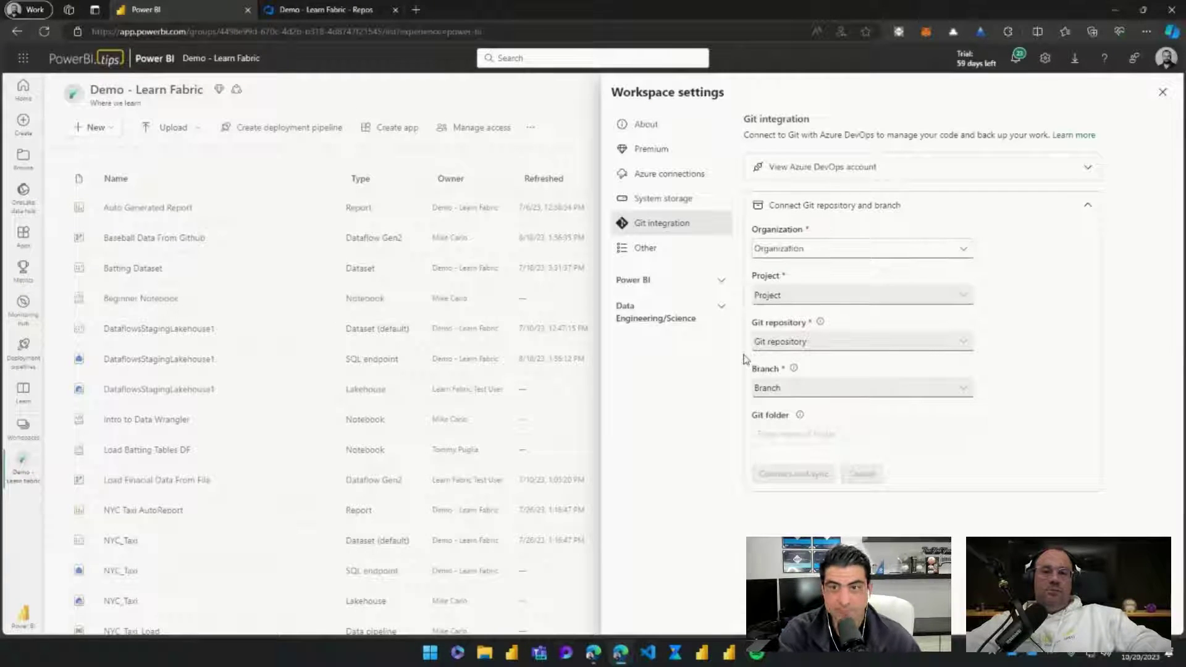
left_click(881, 250)
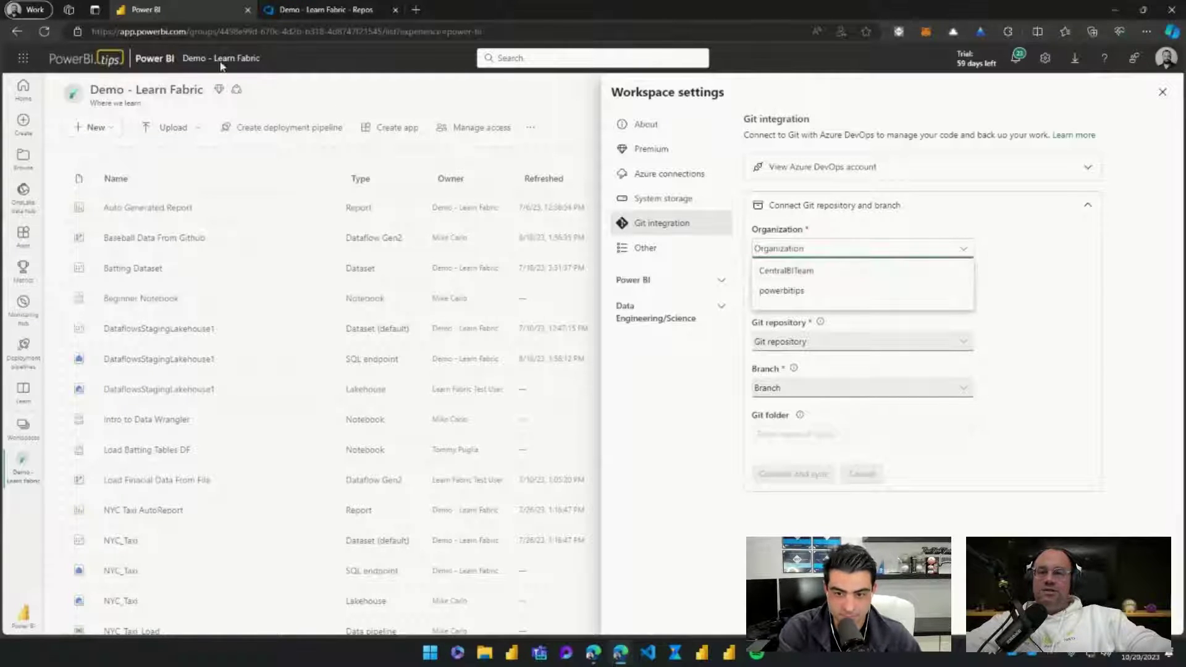
left_click(43, 32)
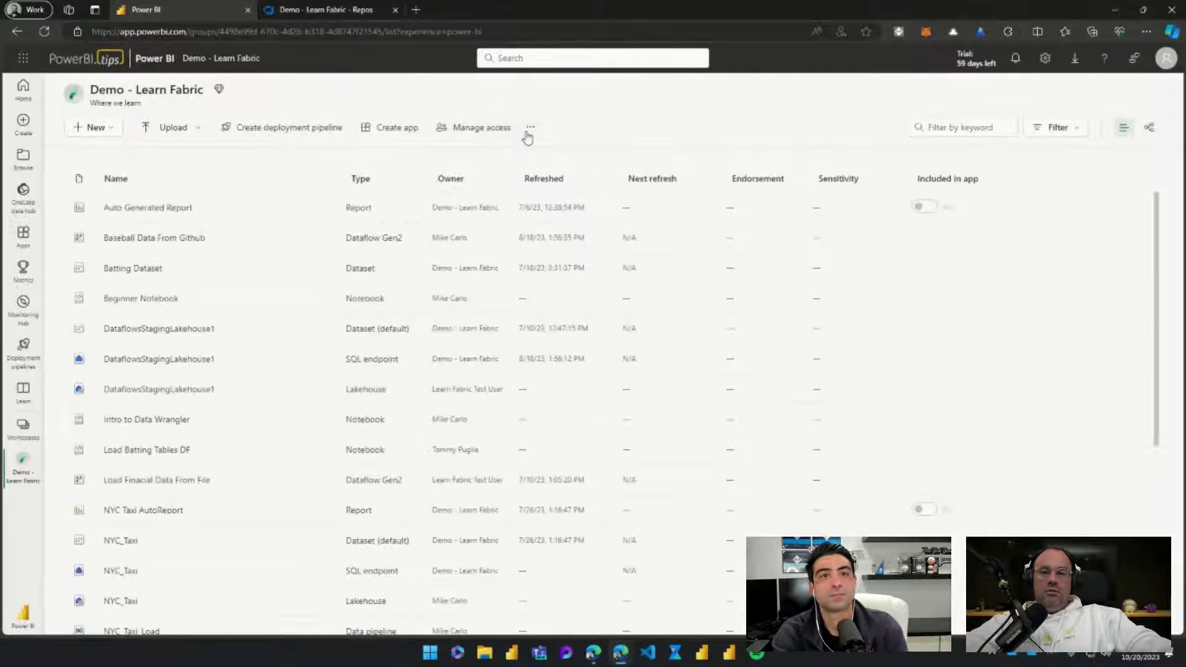
left_click(530, 128)
left_click(558, 150)
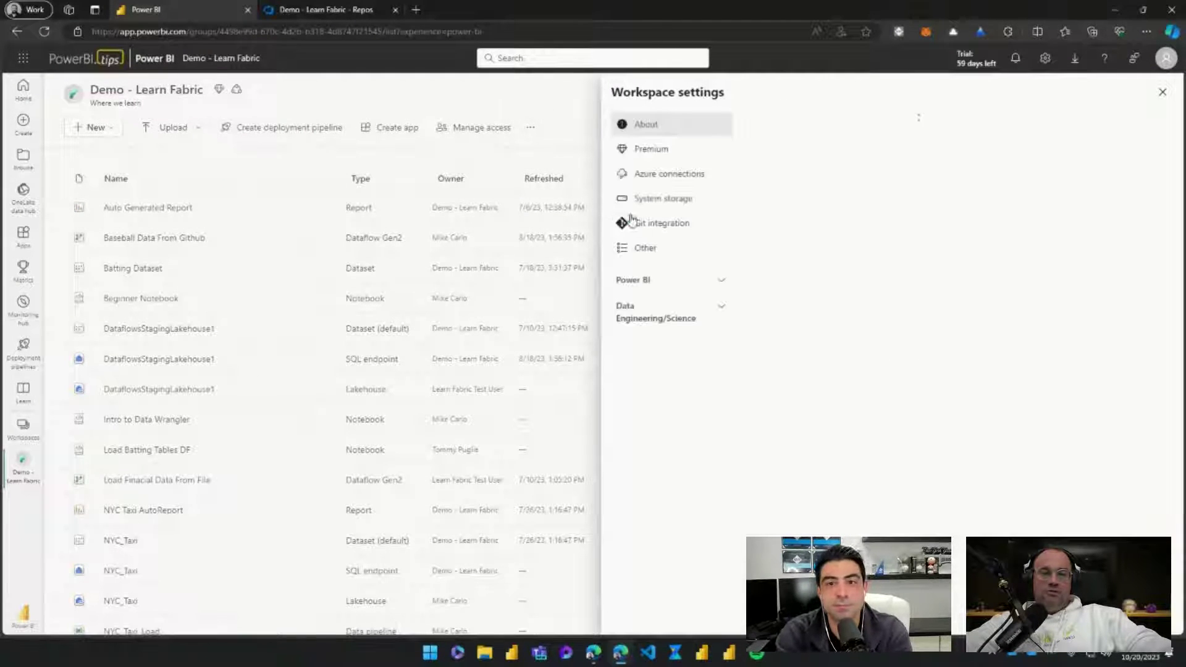
left_click(666, 224)
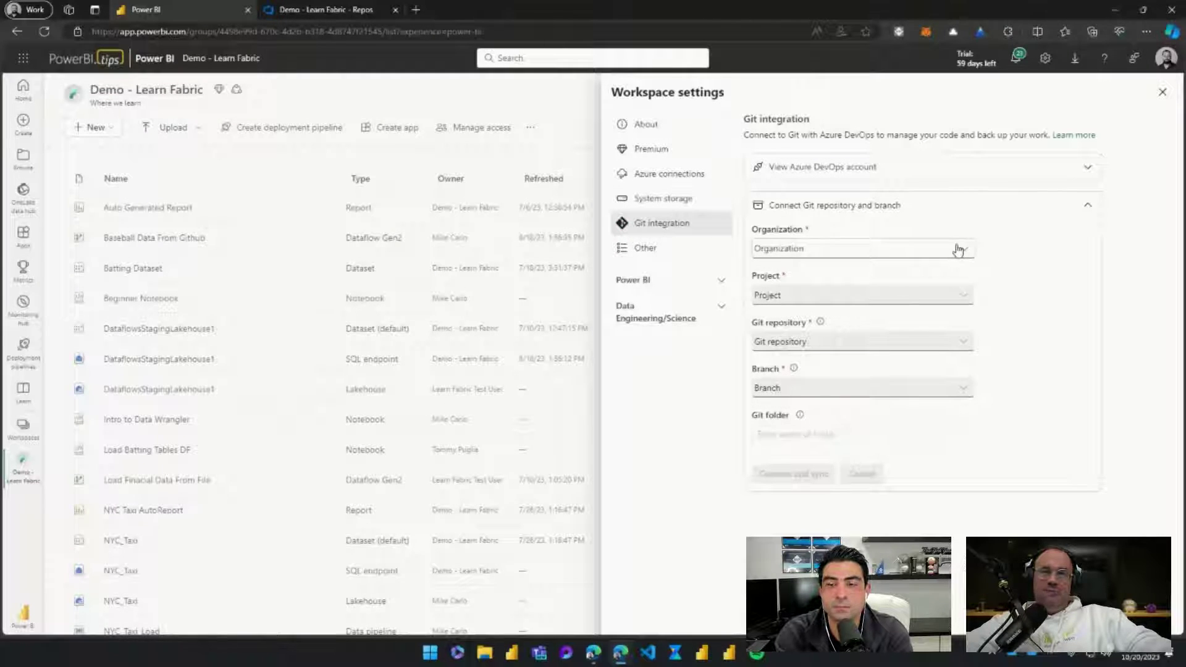
- Set the Git integration's organization to LearnFabric01 and its project to Fabric Items
left_click(962, 252)
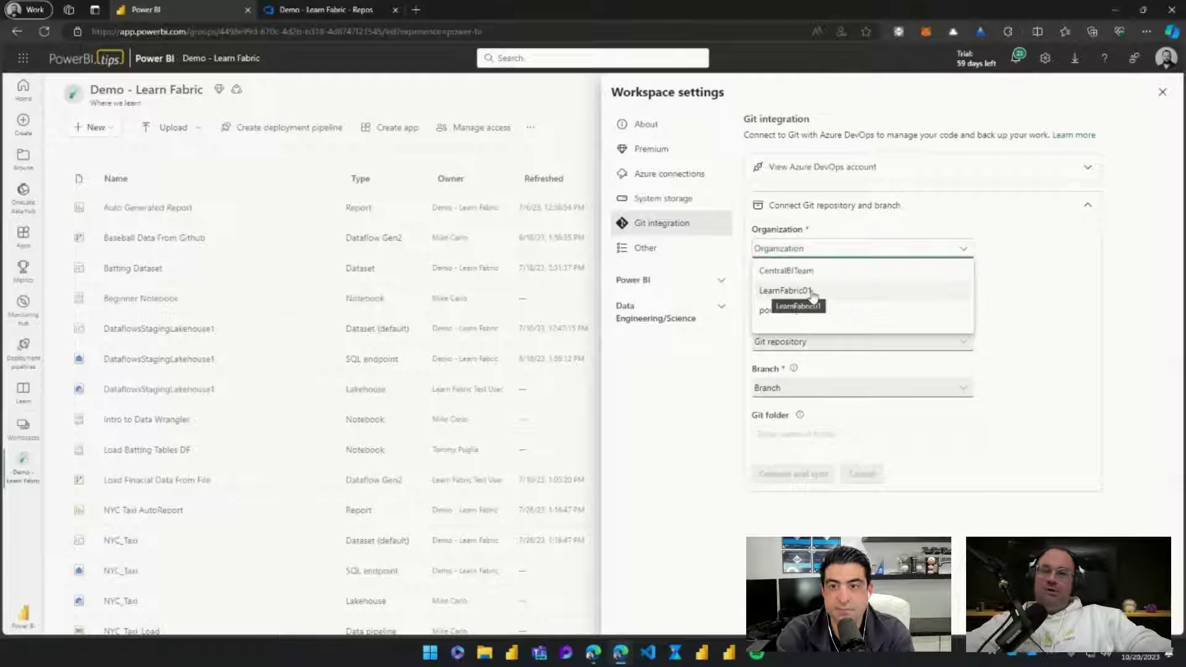
left_click(812, 298)
left_click(805, 300)
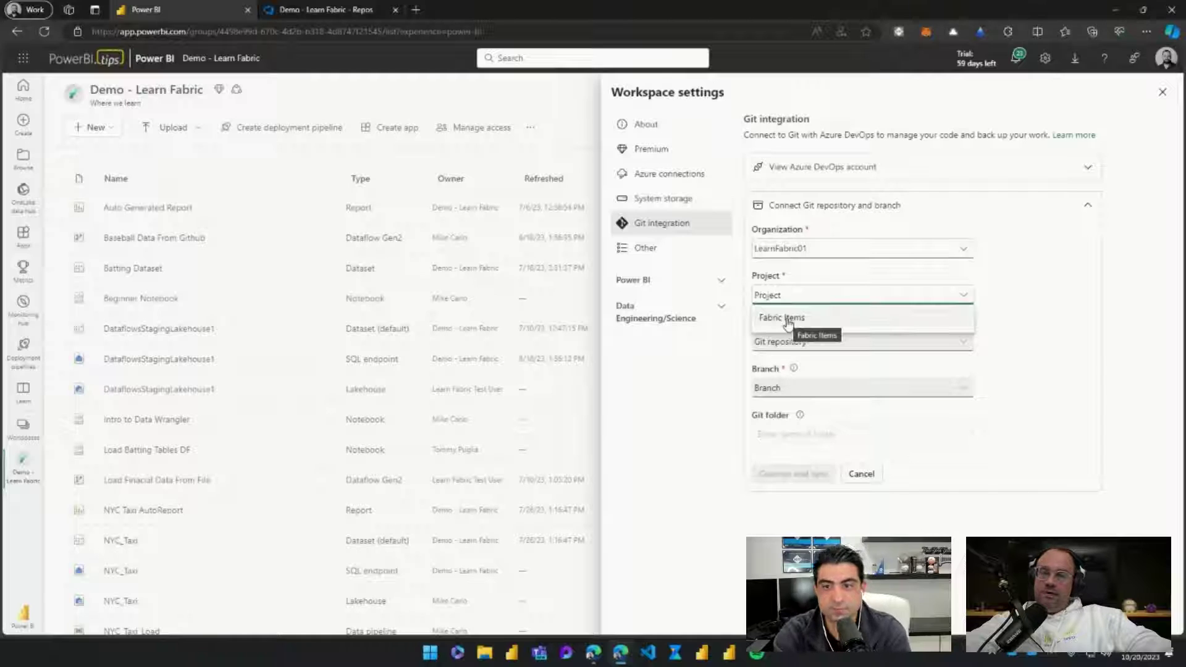
left_click(957, 303)
left_click(967, 298)
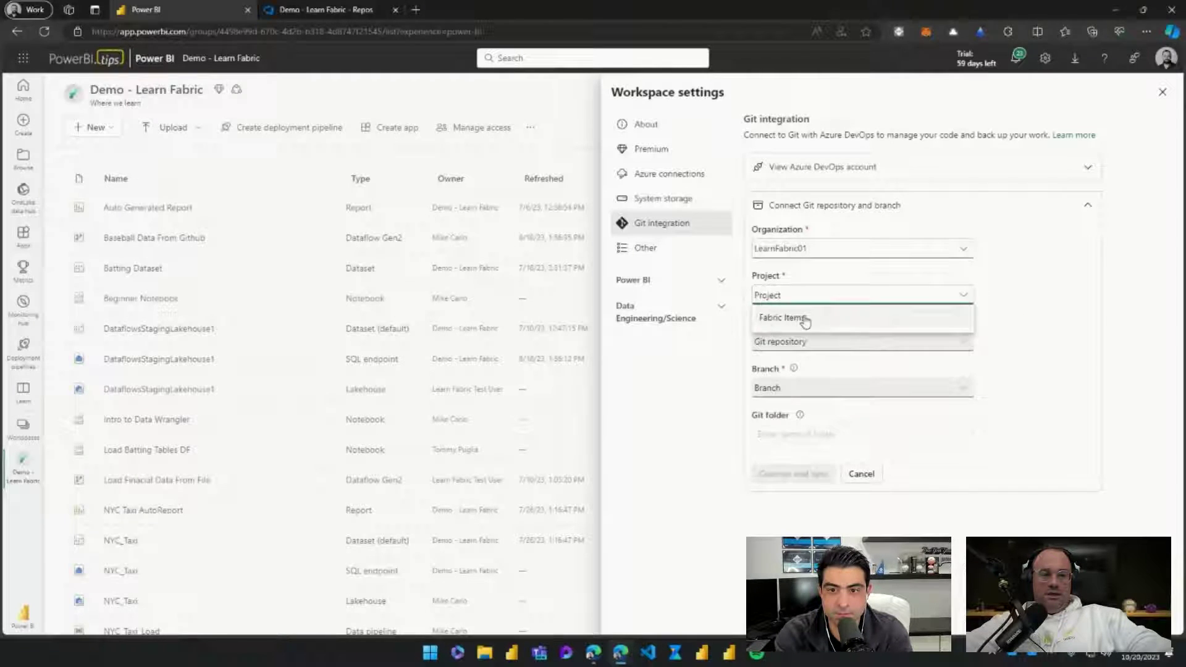
left_click(772, 321)
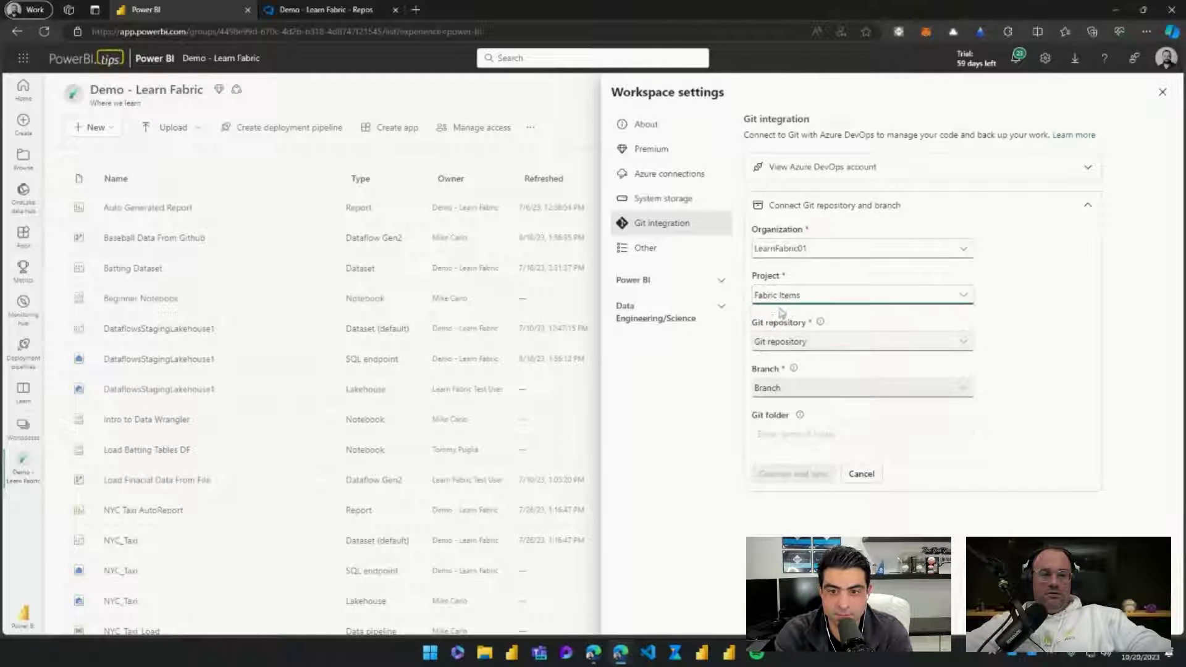
- Choose the Demo - Learn Fabric repository and main branch with no Git folder, and connect and sync the workspace
left_click(787, 346)
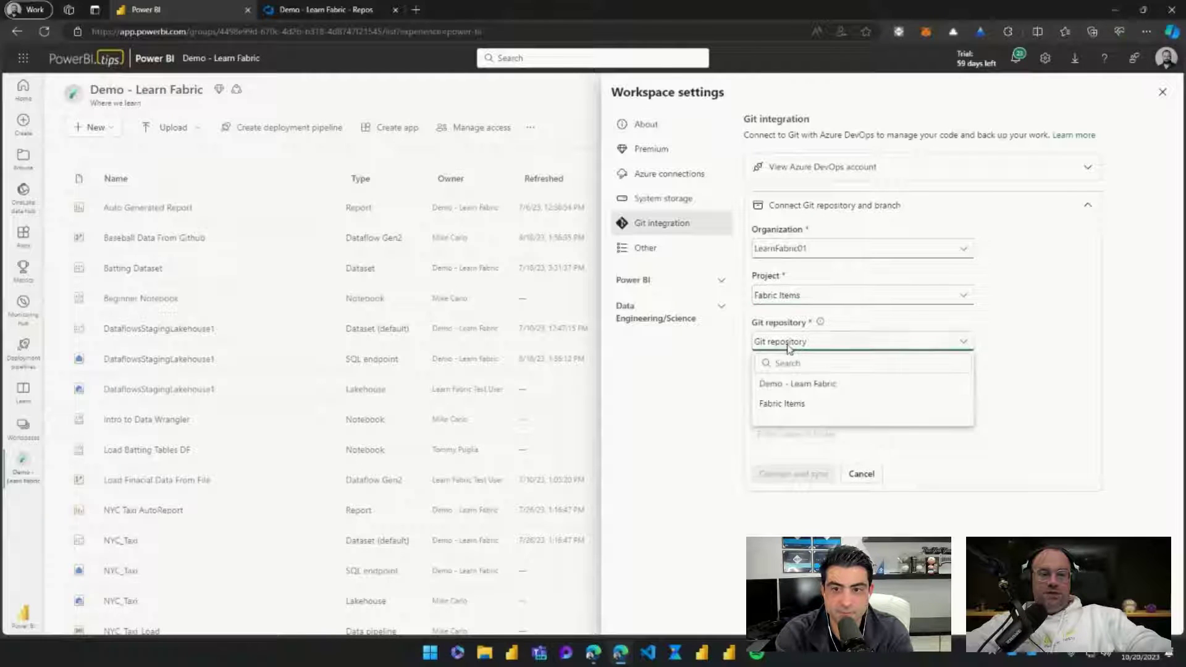
left_click(802, 386)
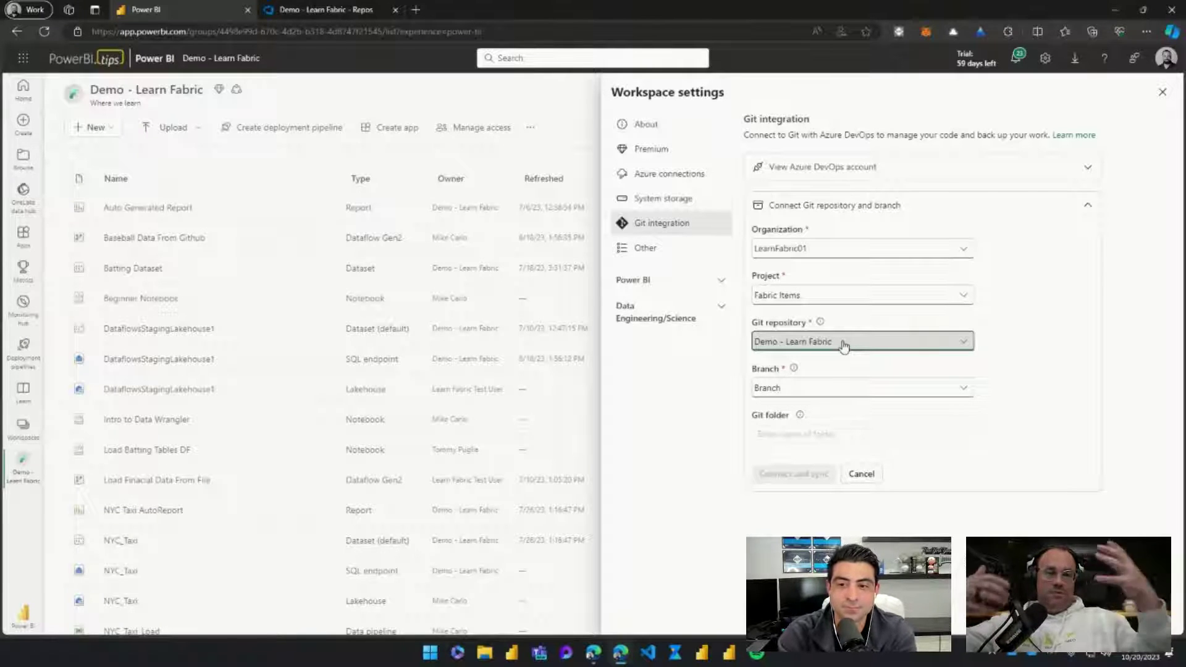
left_click(846, 390)
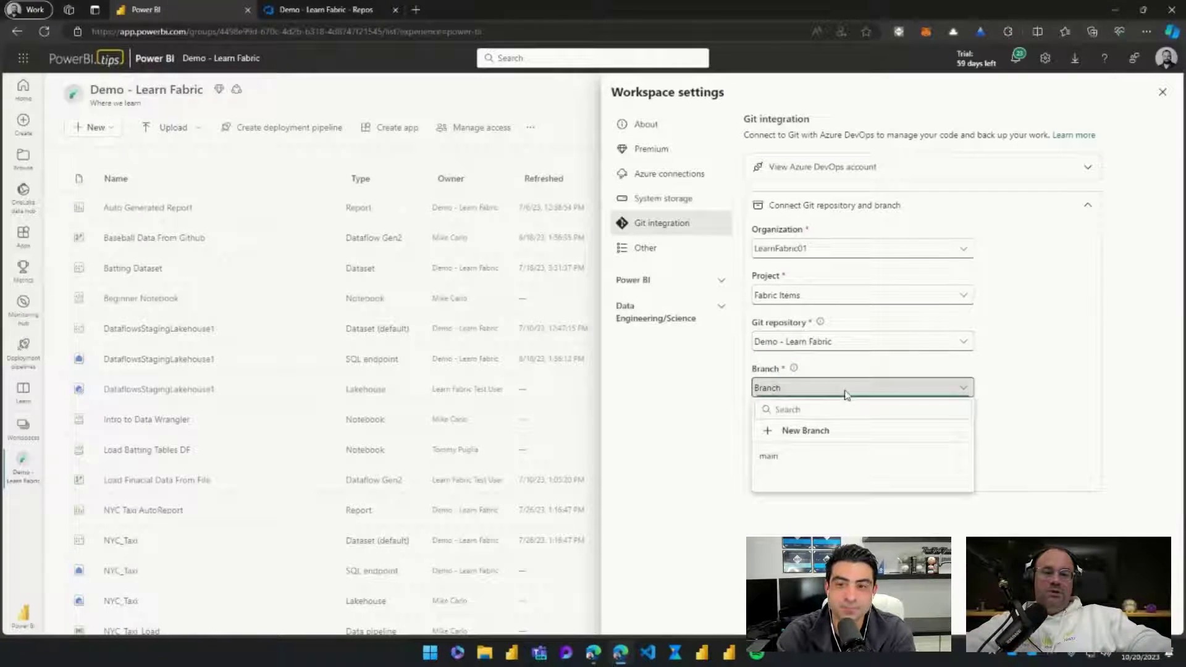
left_click(790, 456)
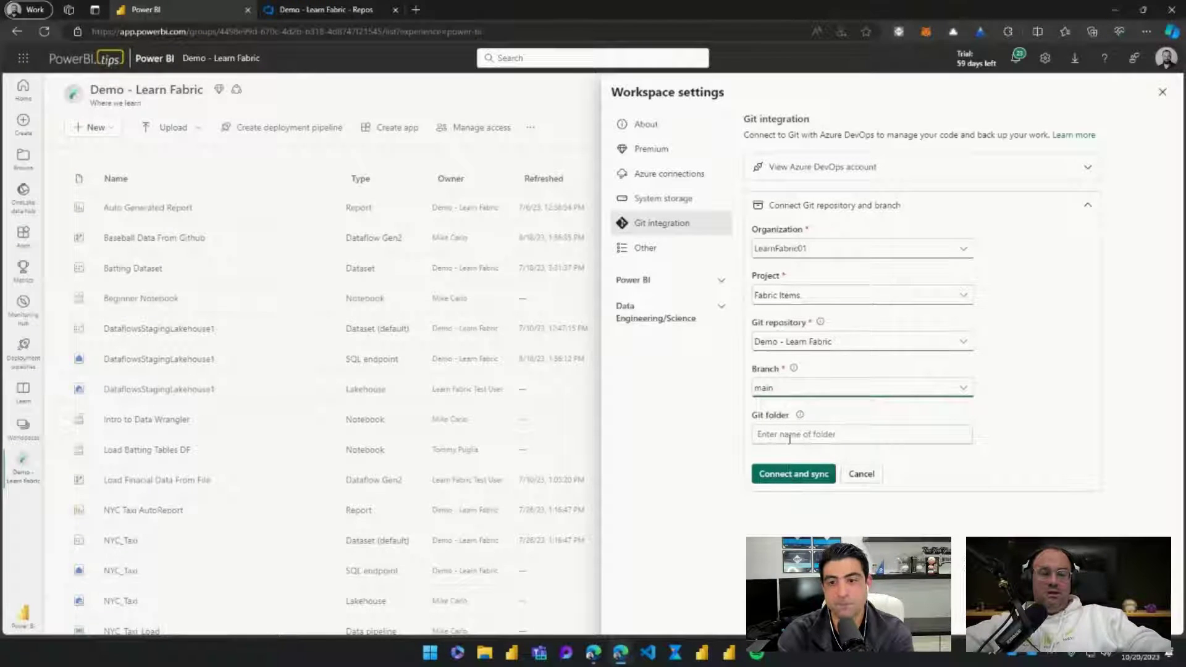
left_click(788, 437)
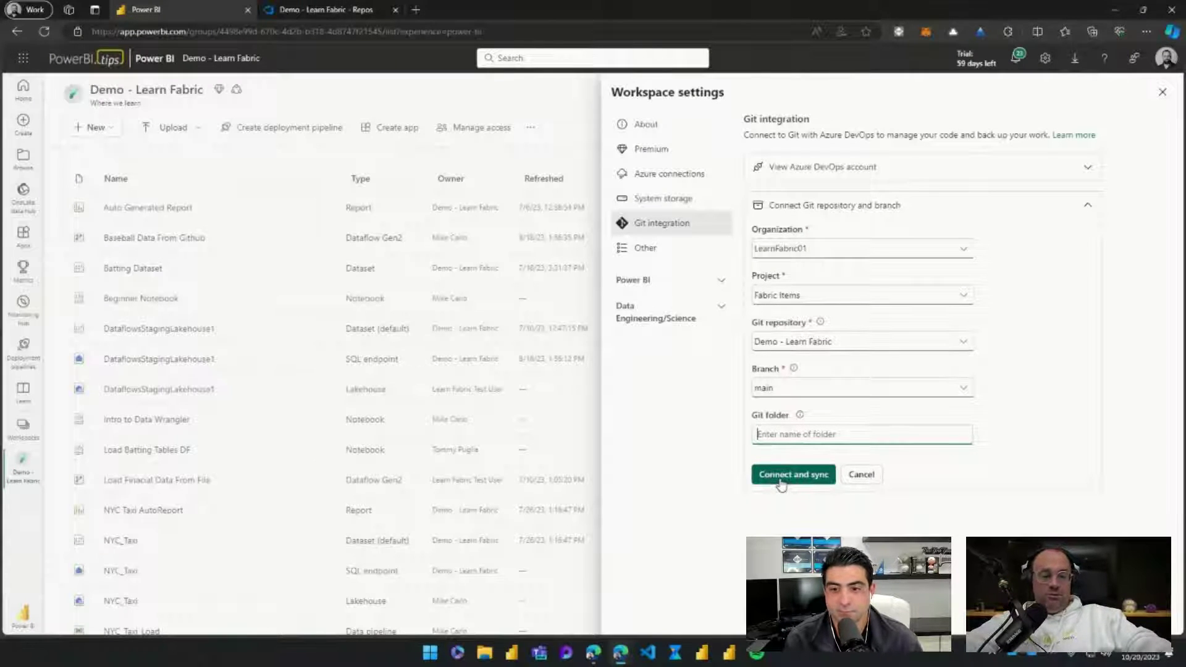
left_click(781, 485)
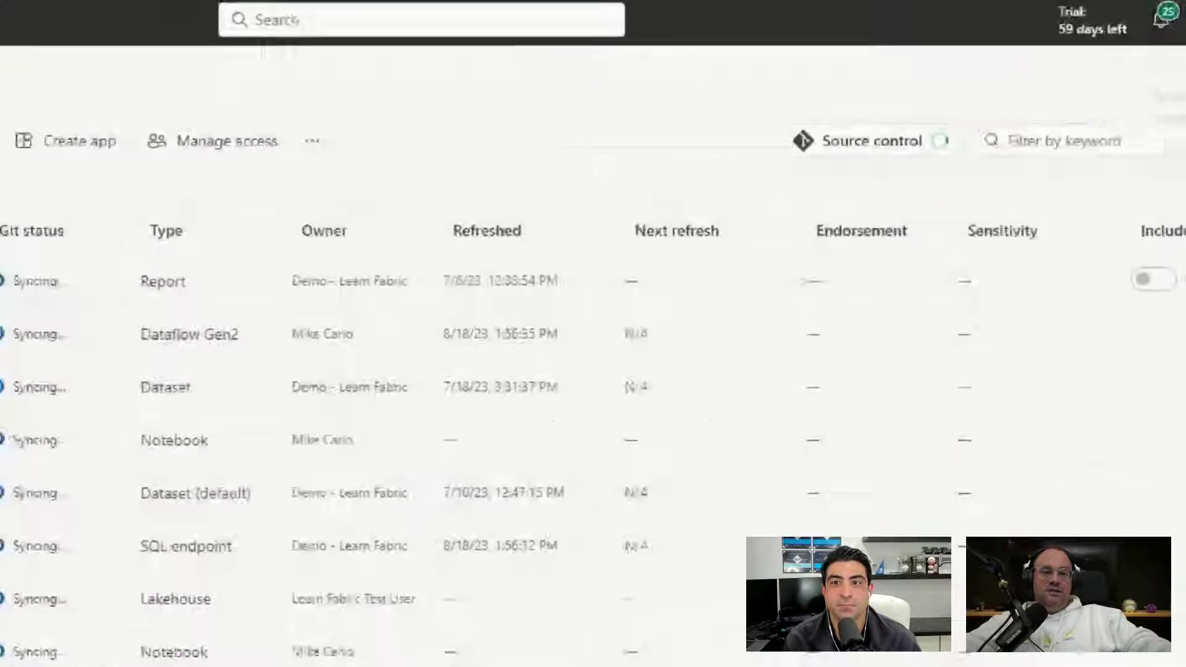
- Examine the workspace's source control indicator and compare the Git status of its reports, dataflows and datasets
left_click_drag(635, 119, 947, 215)
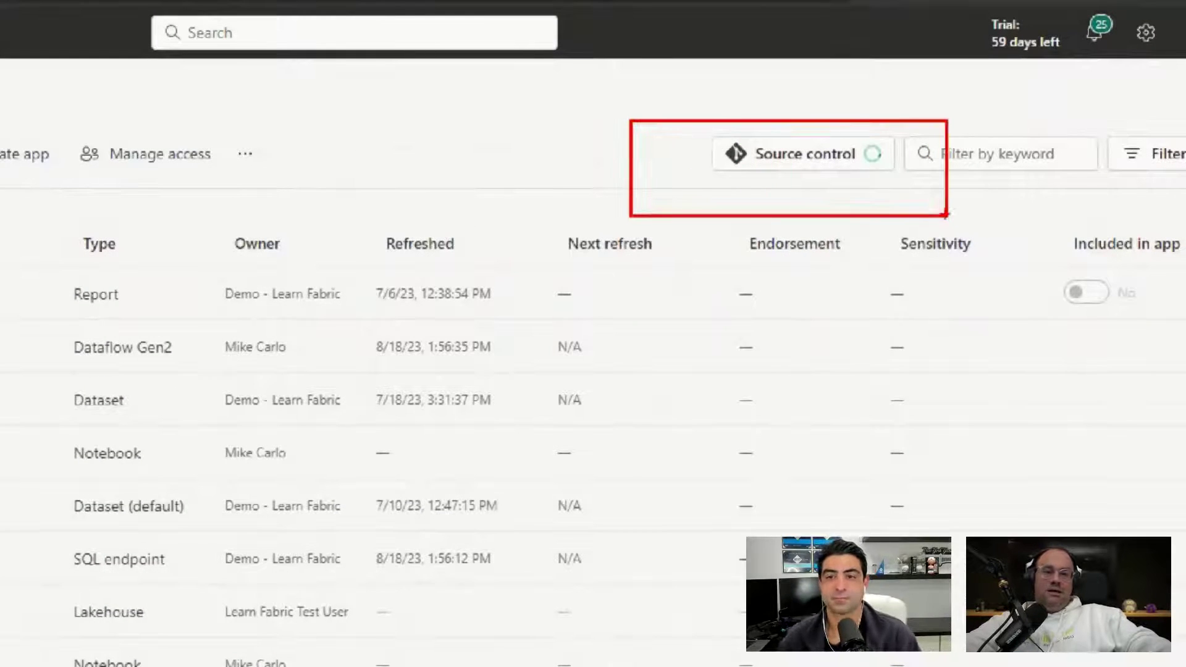
left_click_drag(798, 128, 822, 86)
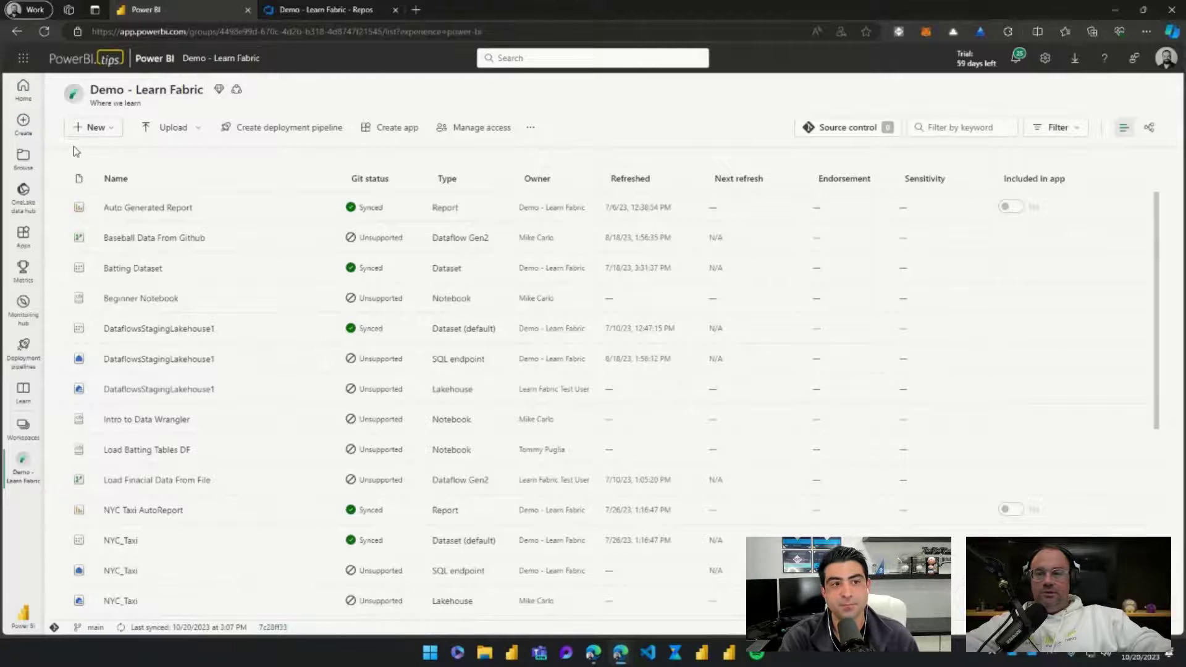
mouse_move(116, 219)
left_mouse_down()
mouse_move(661, 299)
mouse_move(704, 277)
left_mouse_up()
mouse_move(807, 251)
left_mouse_down()
mouse_move(837, 211)
mouse_move(877, 201)
left_mouse_up()
key("e")
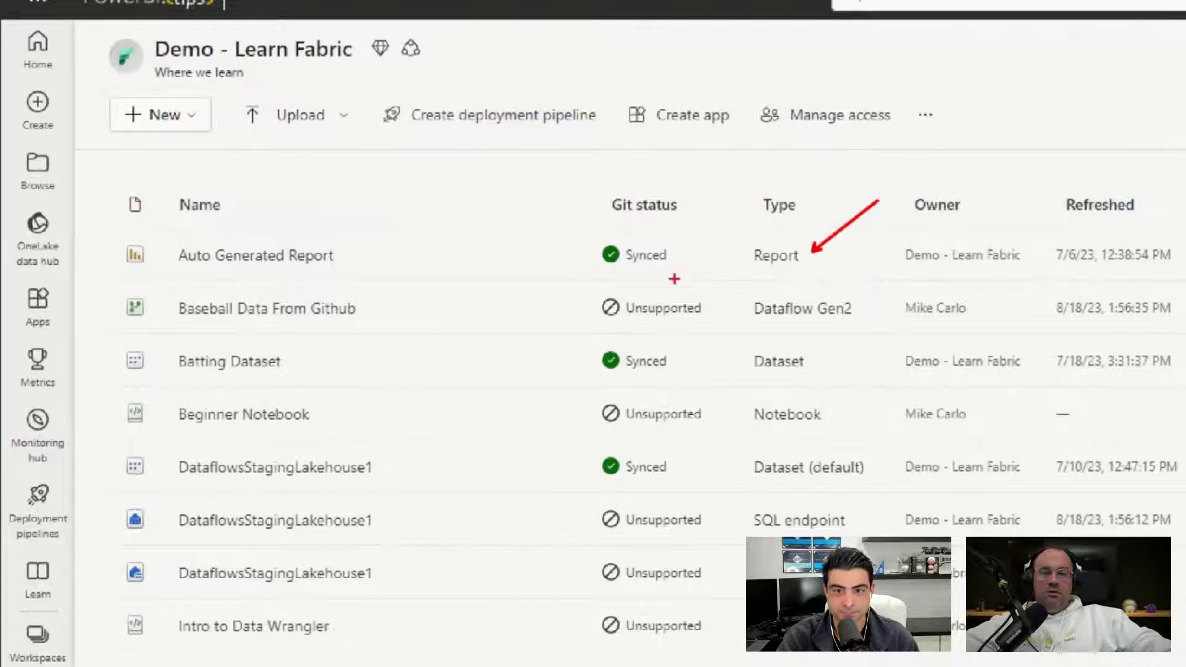
mouse_move(565, 279)
left_mouse_down()
mouse_move(686, 326)
mouse_move(746, 328)
left_mouse_up()
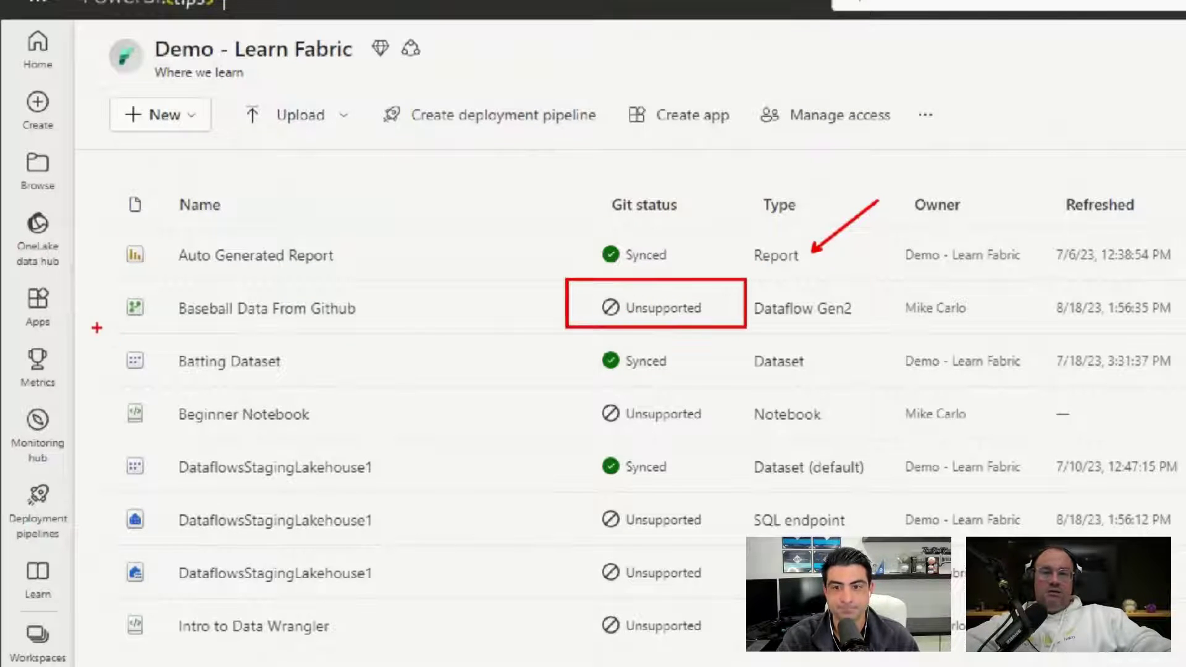
left_click_drag(119, 306, 82, 284)
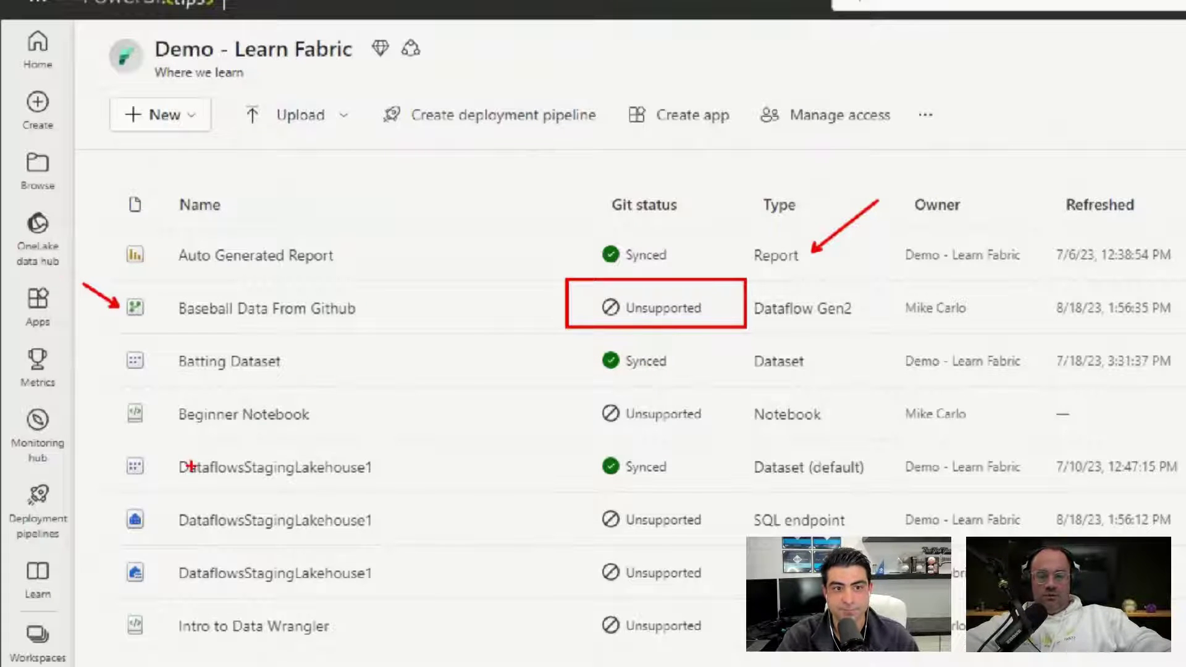
mouse_move(92, 432)
left_mouse_down()
mouse_move(282, 485)
mouse_move(729, 493)
left_mouse_up()
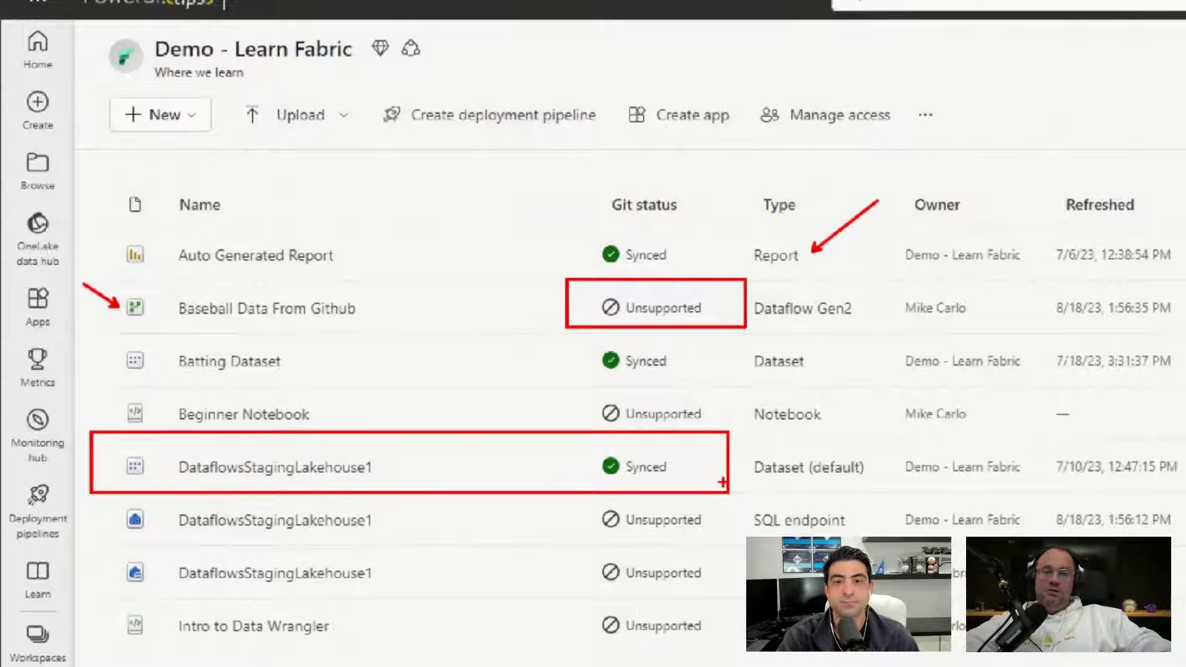
left_click_drag(660, 194, 658, 158)
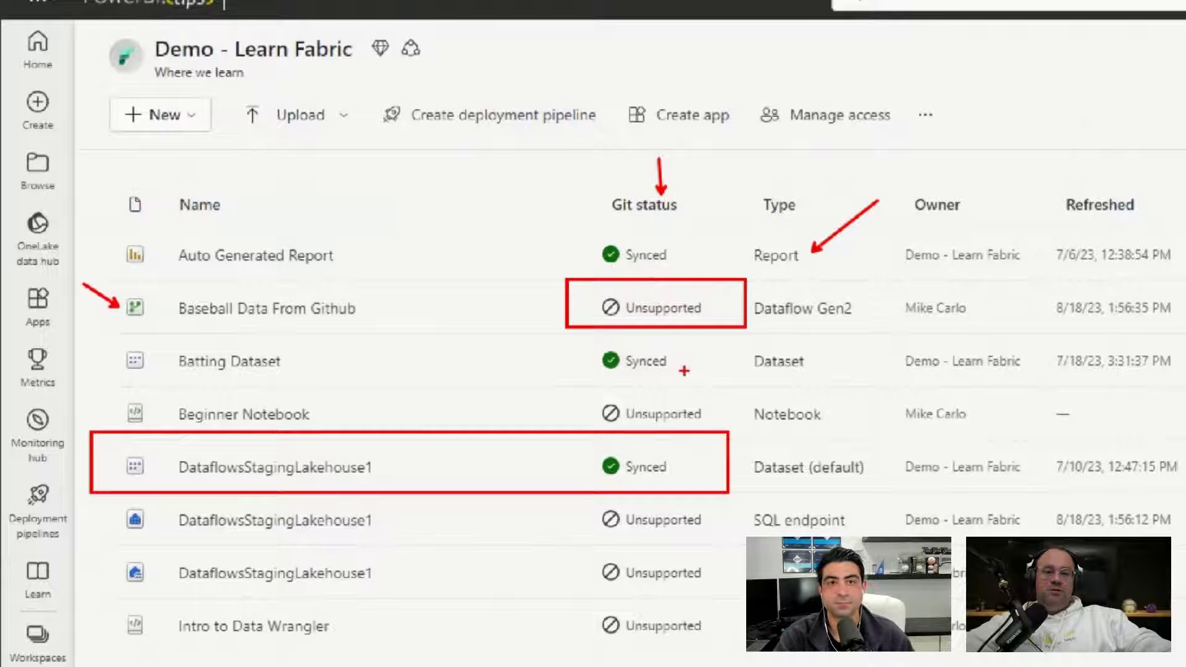
key("Escape")
- Look through the rest of the workspace items' Git status and view the available options for Auto Generated Report
scroll(311, 304, "down", 10)
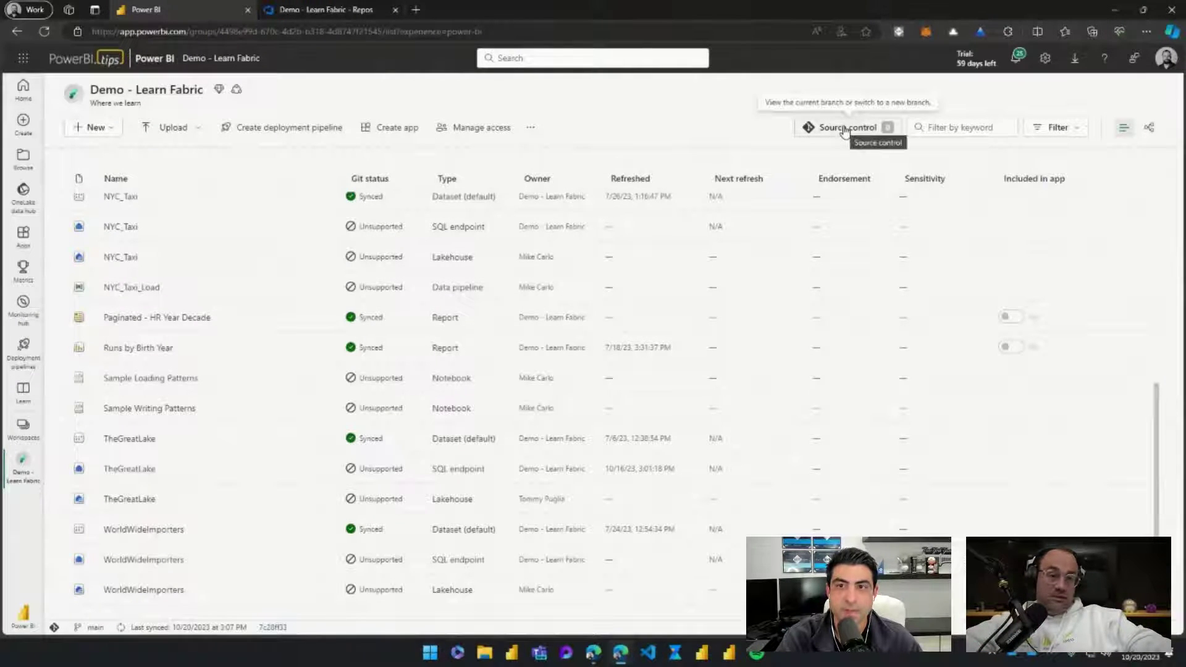
scroll(390, 239, "up", 6)
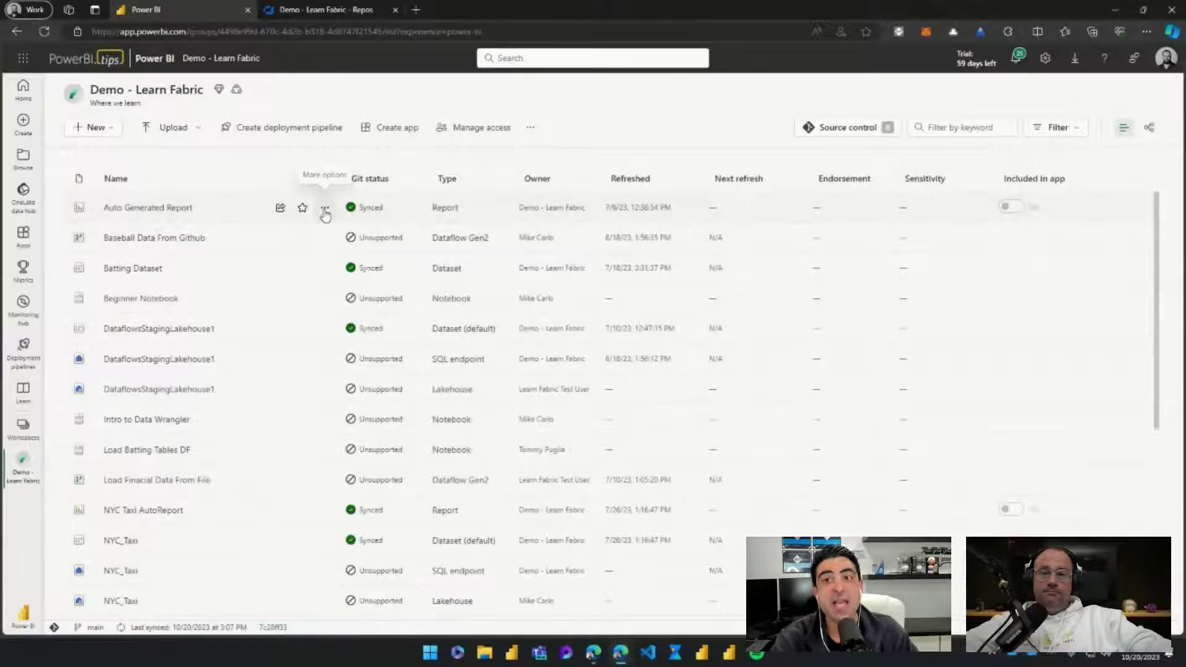
left_click(325, 210)
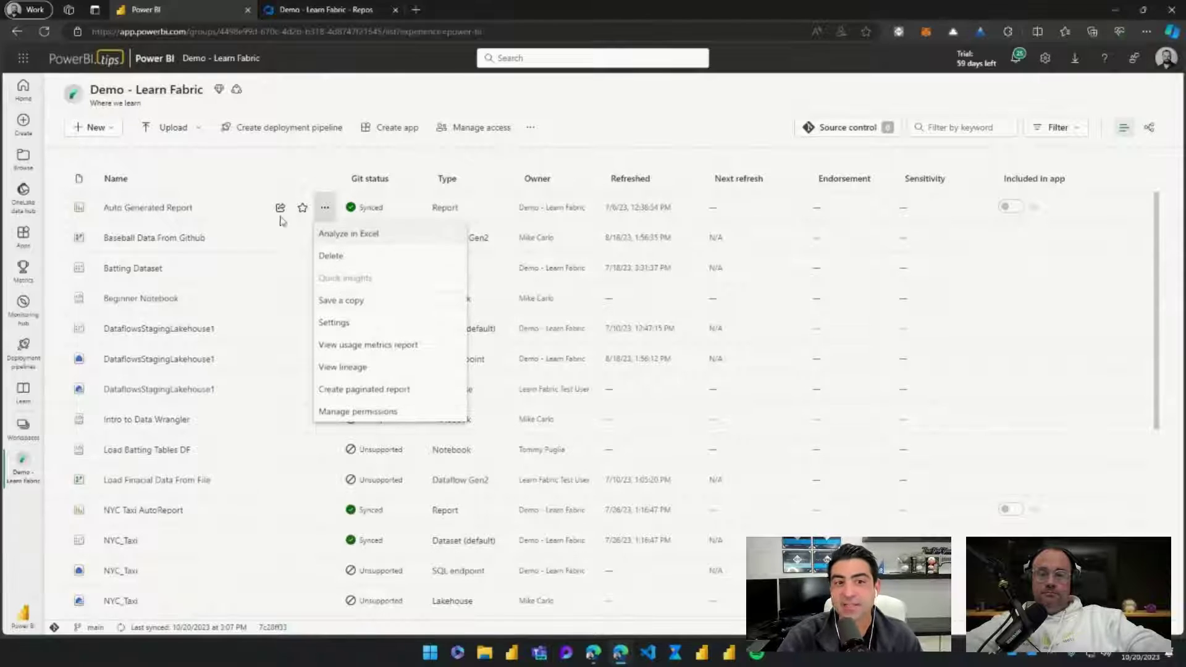
left_click(179, 186)
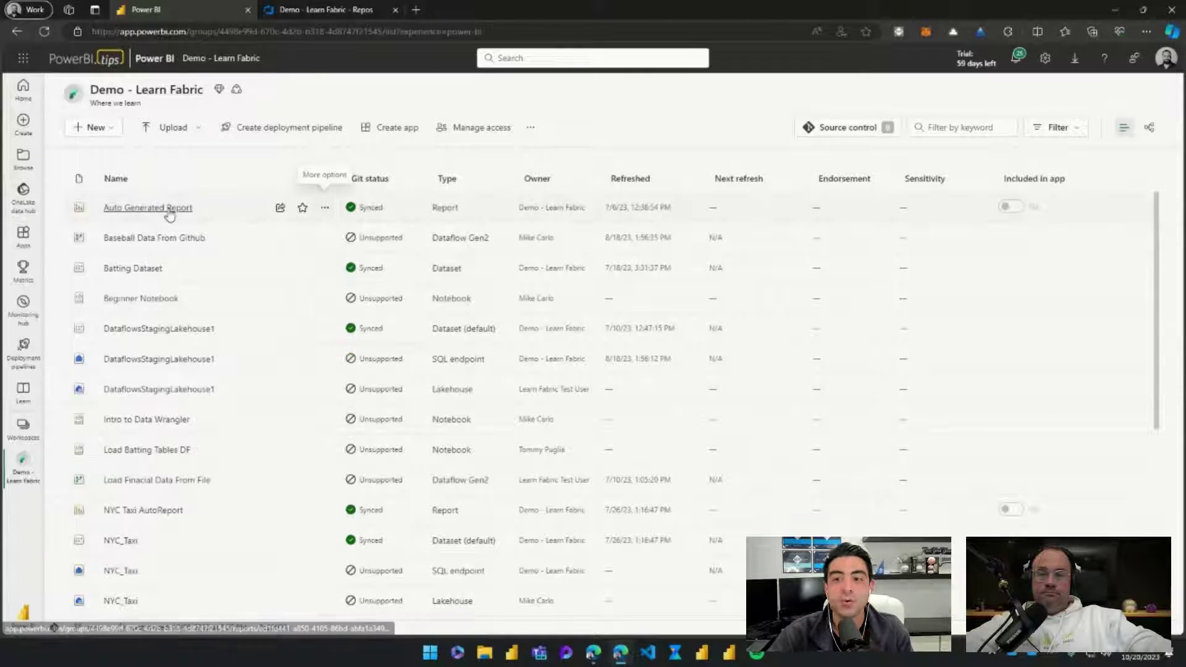
- Open Auto Generated Report for editing and, on Page2, shorten the YearGroup salary chart and extend the summary text box upward
left_click(165, 208)
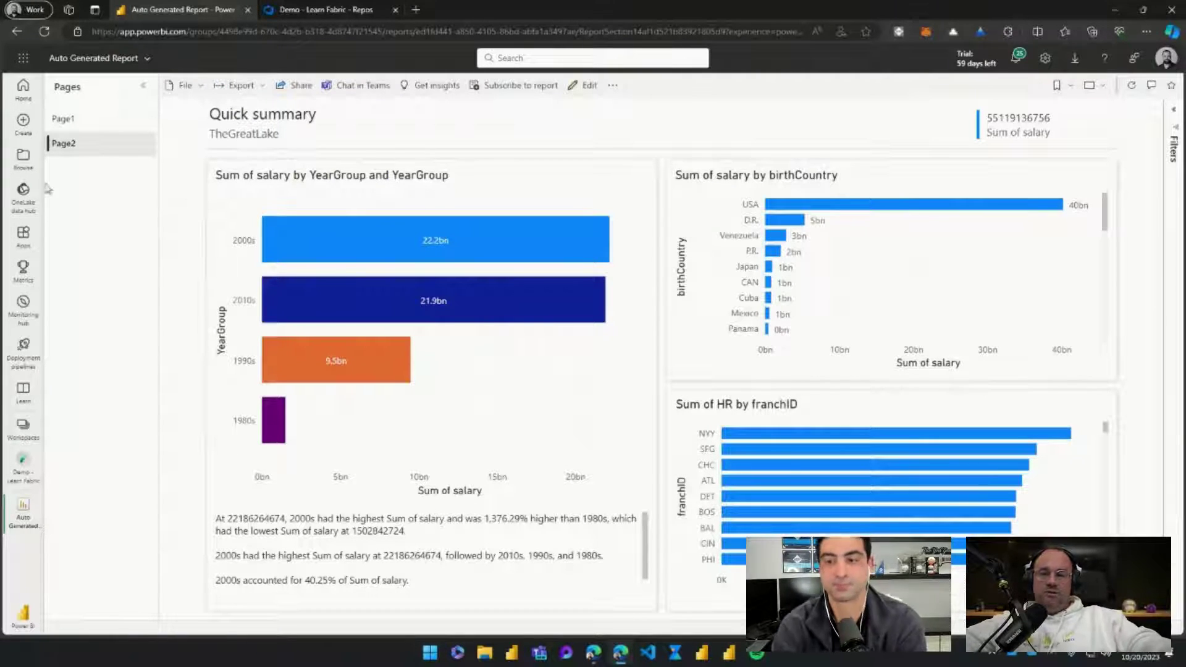
left_click(583, 85)
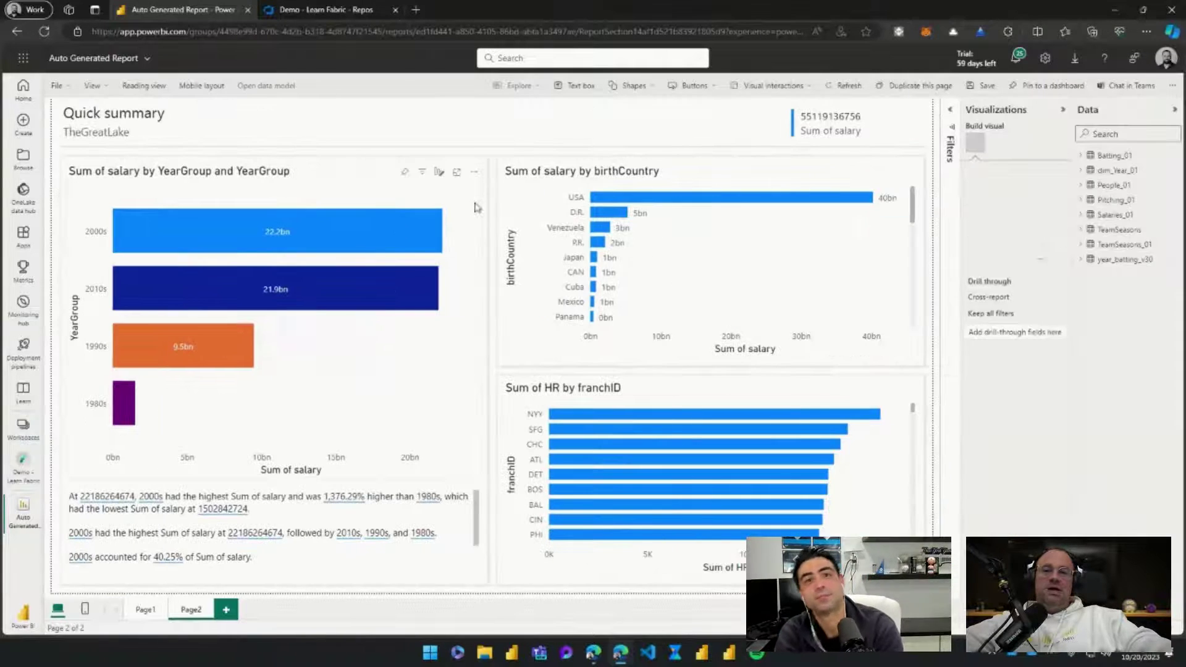
left_click(349, 414)
mouse_move(276, 475)
left_mouse_down()
mouse_move(273, 463)
mouse_move(273, 486)
mouse_move(275, 464)
left_mouse_up()
left_click(297, 504)
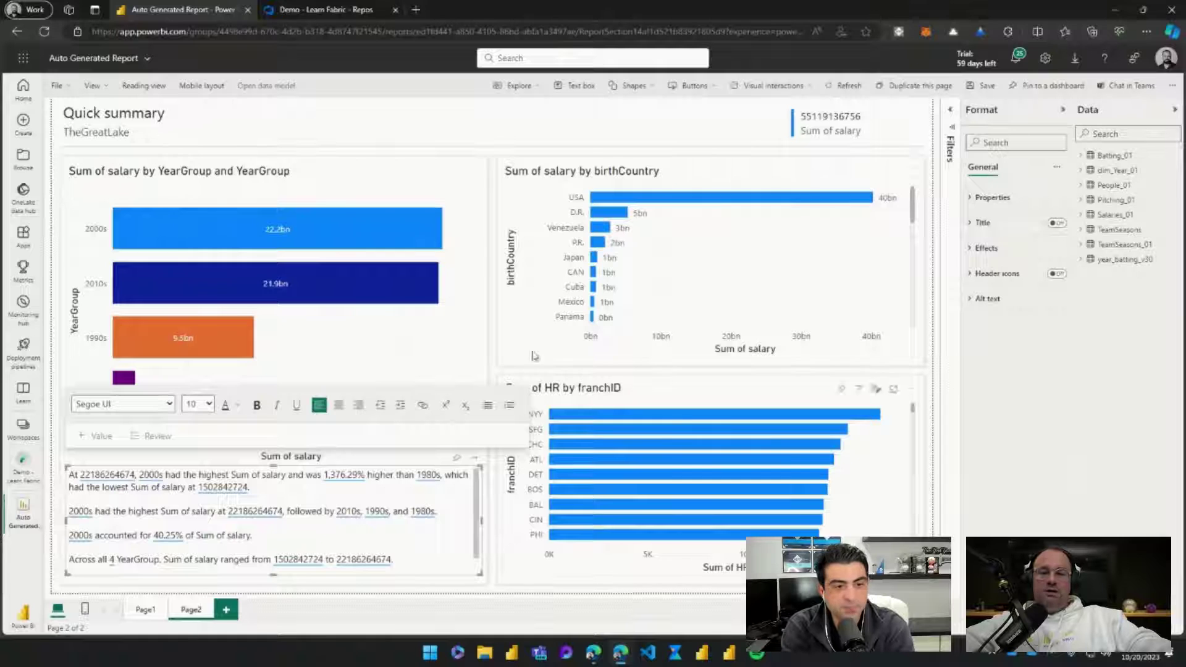
left_click(507, 131)
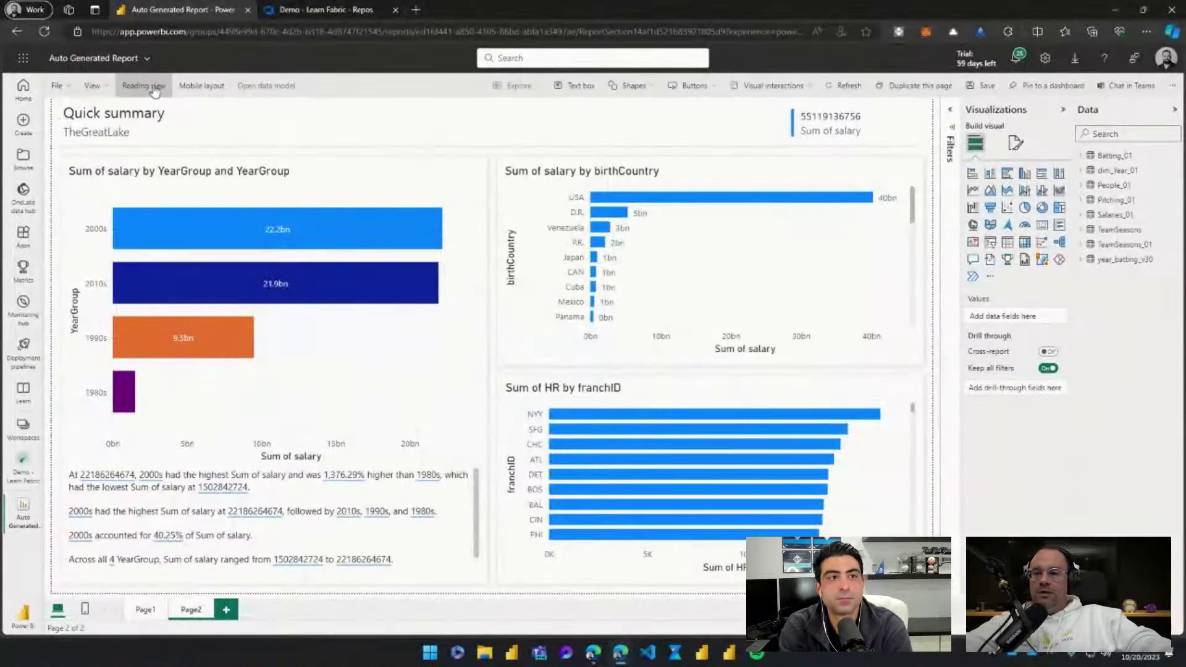
- Return the report to reading view with its changes saved and go back to the Demo - Learn Fabric workspace
left_click(155, 91)
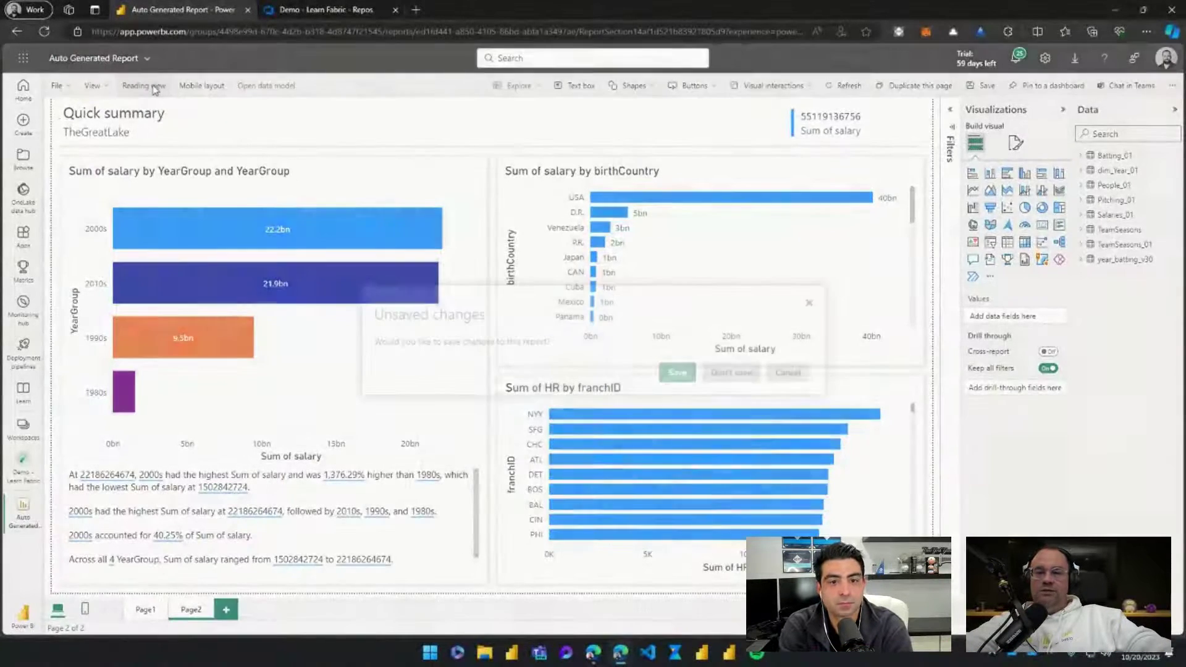
left_click(677, 373)
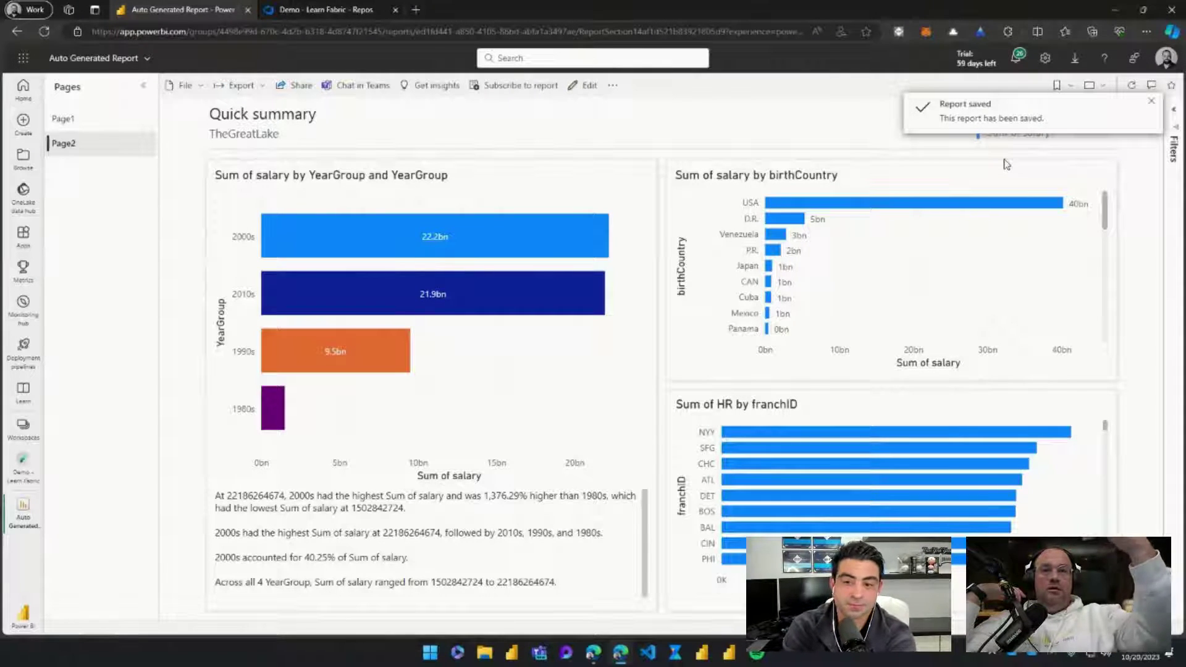
left_click(146, 61)
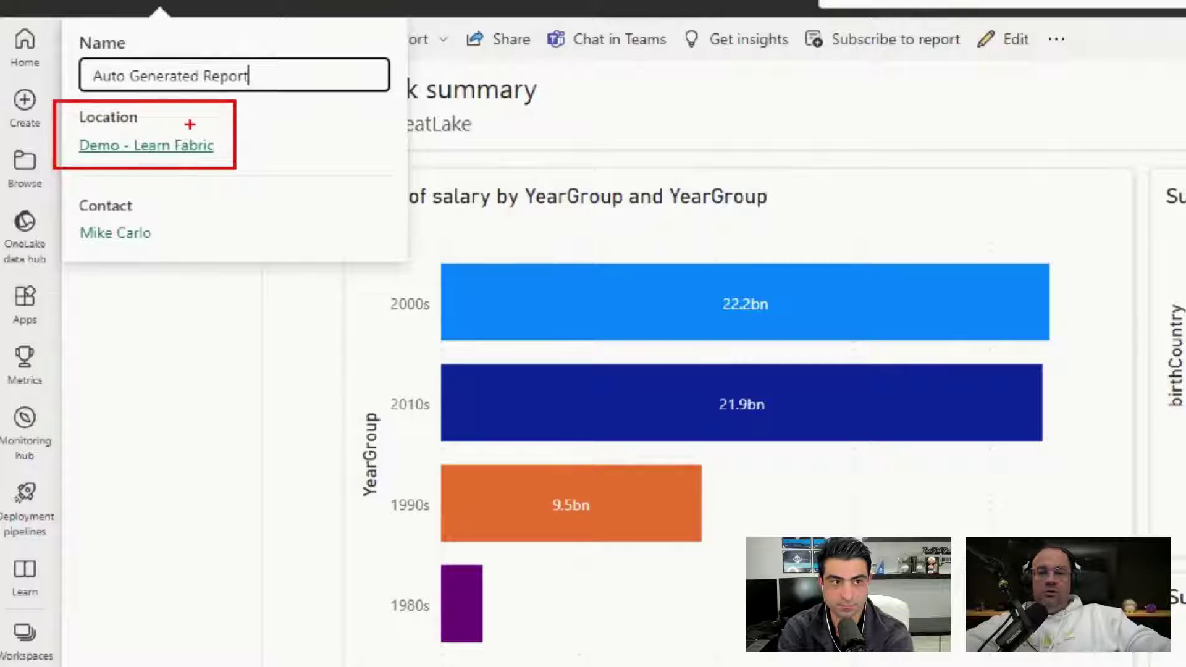
left_click_drag(145, 115, 196, 91)
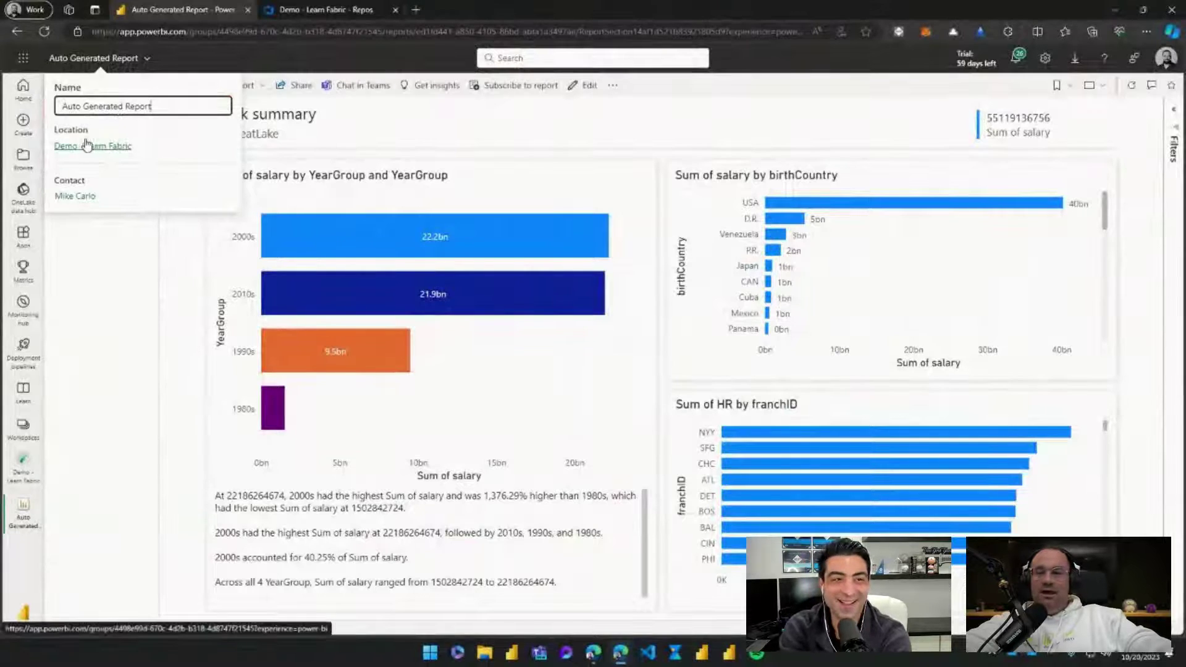
left_click(97, 148)
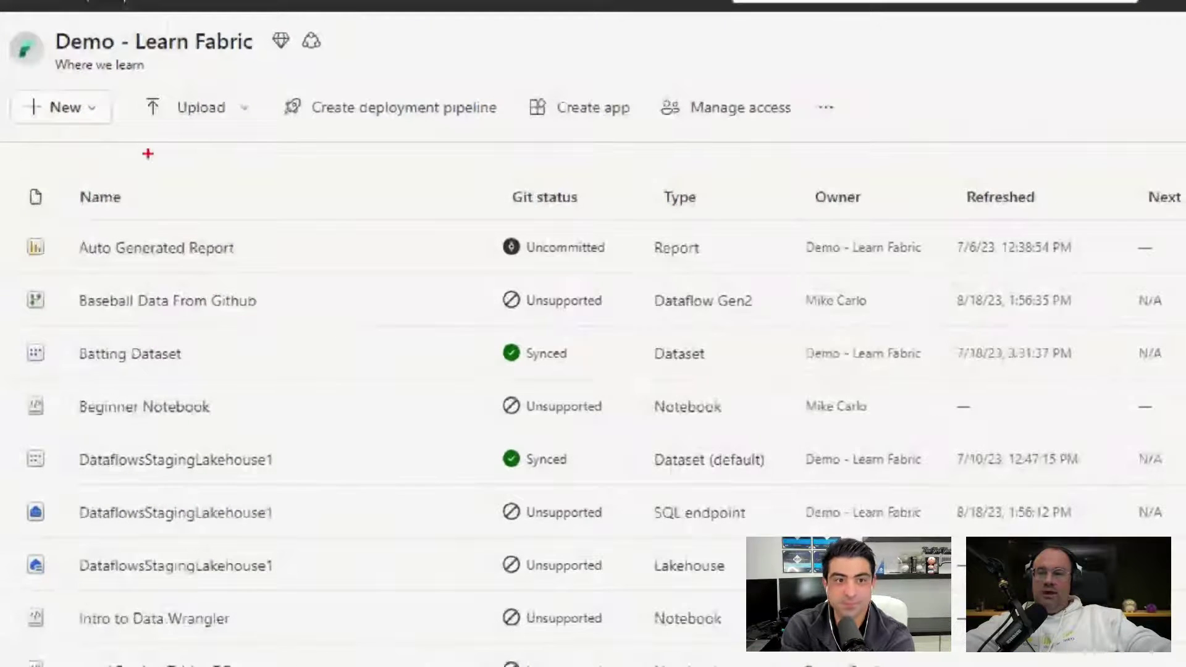
- Examine the Git status of Auto Generated Report and the workspace's source control change indicator
mouse_move(14, 170)
left_mouse_down()
mouse_move(86, 257)
mouse_move(611, 283)
mouse_move(713, 265)
left_mouse_up()
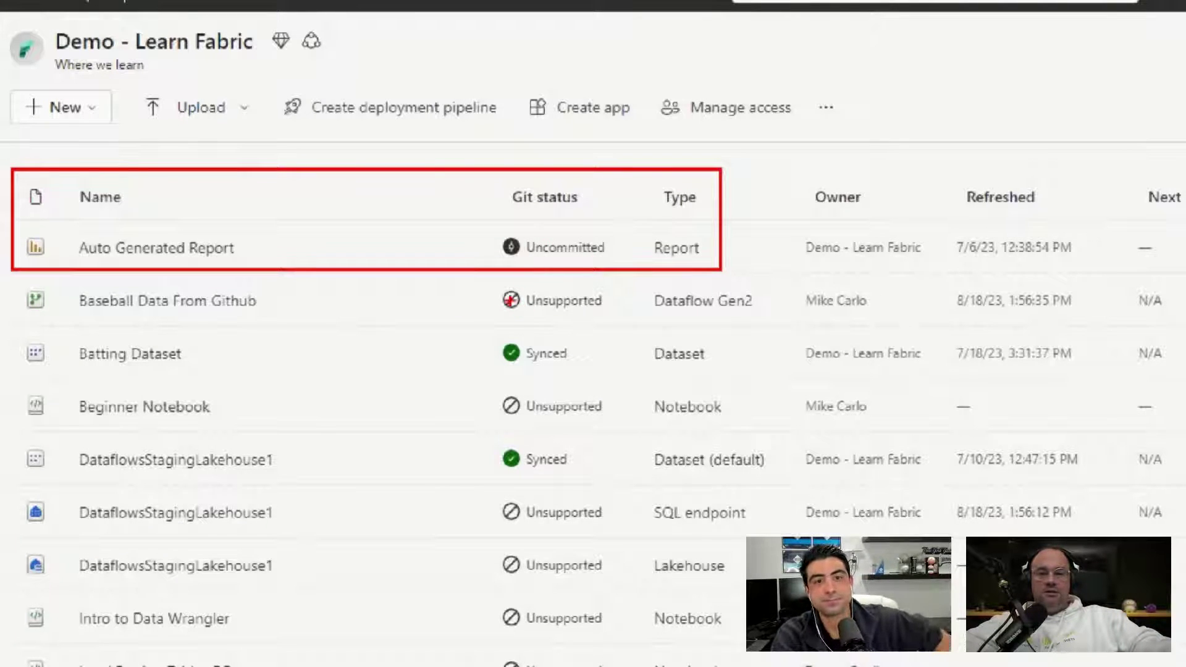
left_click_drag(489, 286, 545, 311)
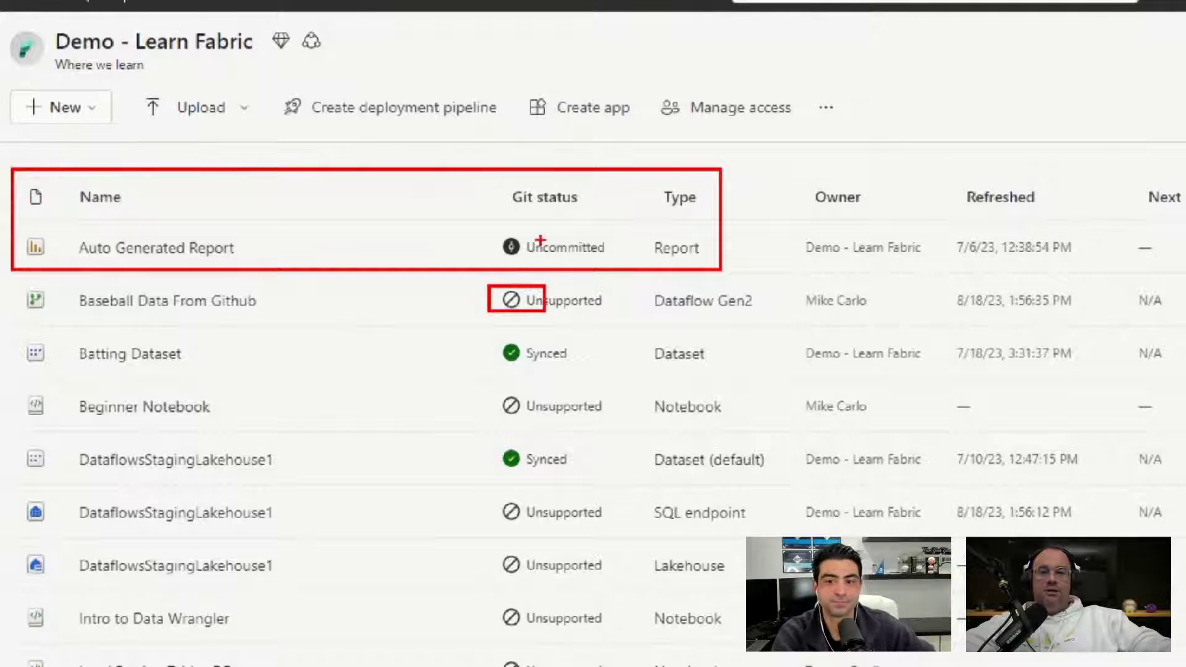
left_click_drag(527, 232, 578, 212)
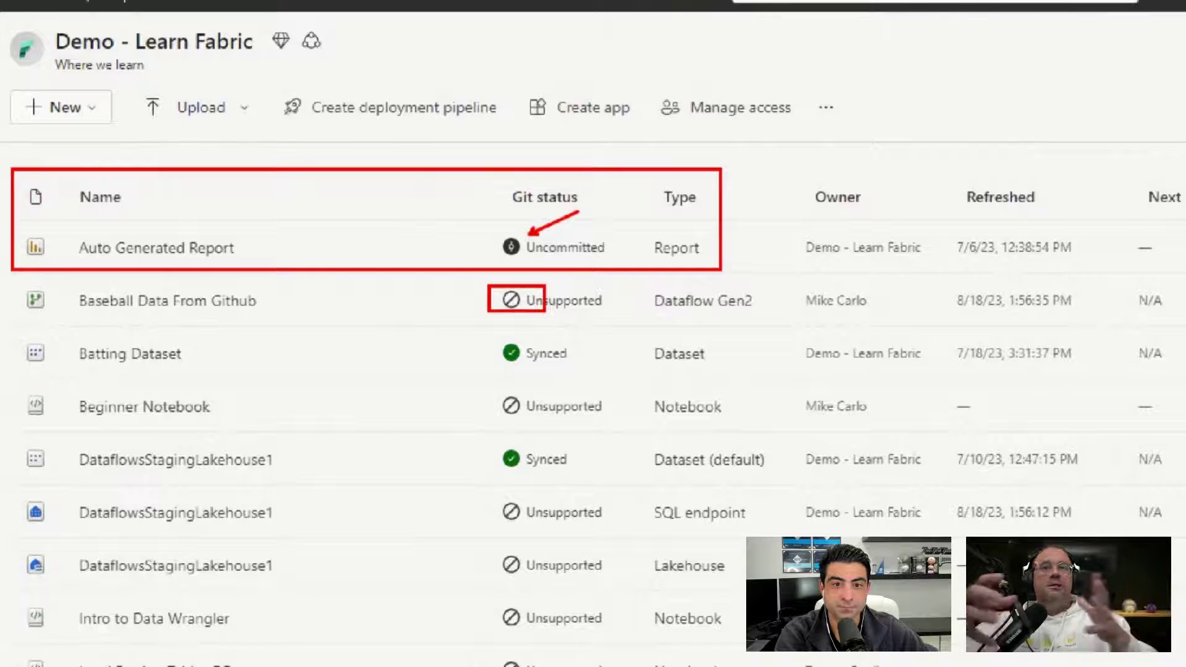
key("Escape")
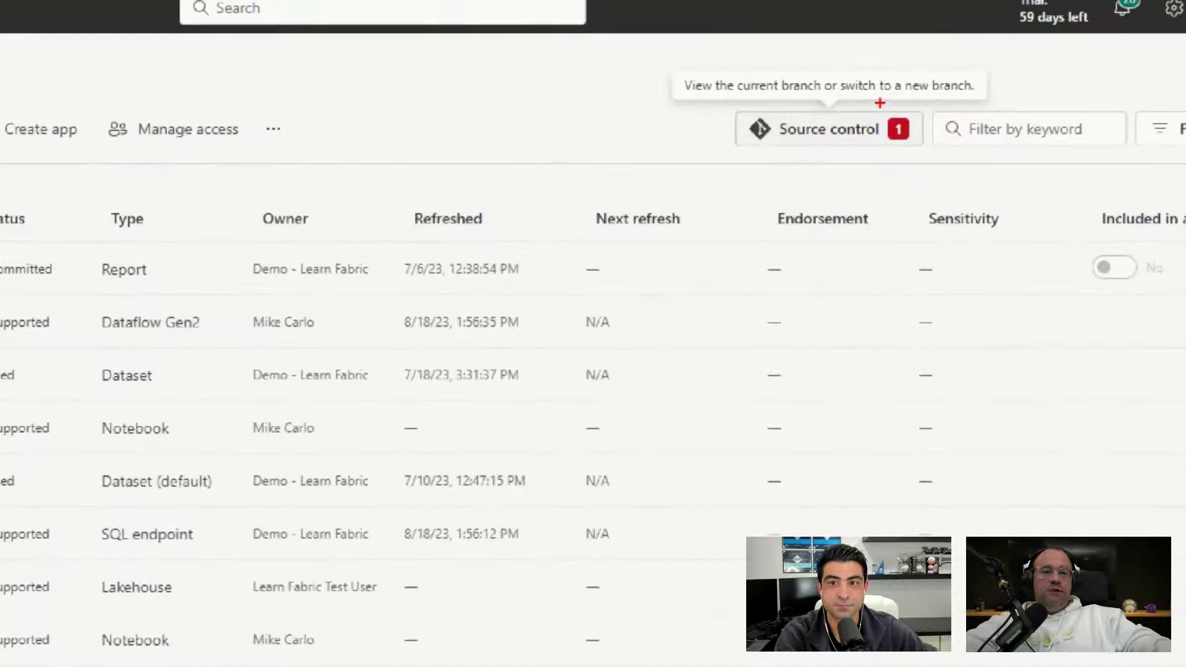
left_click_drag(878, 102, 930, 153)
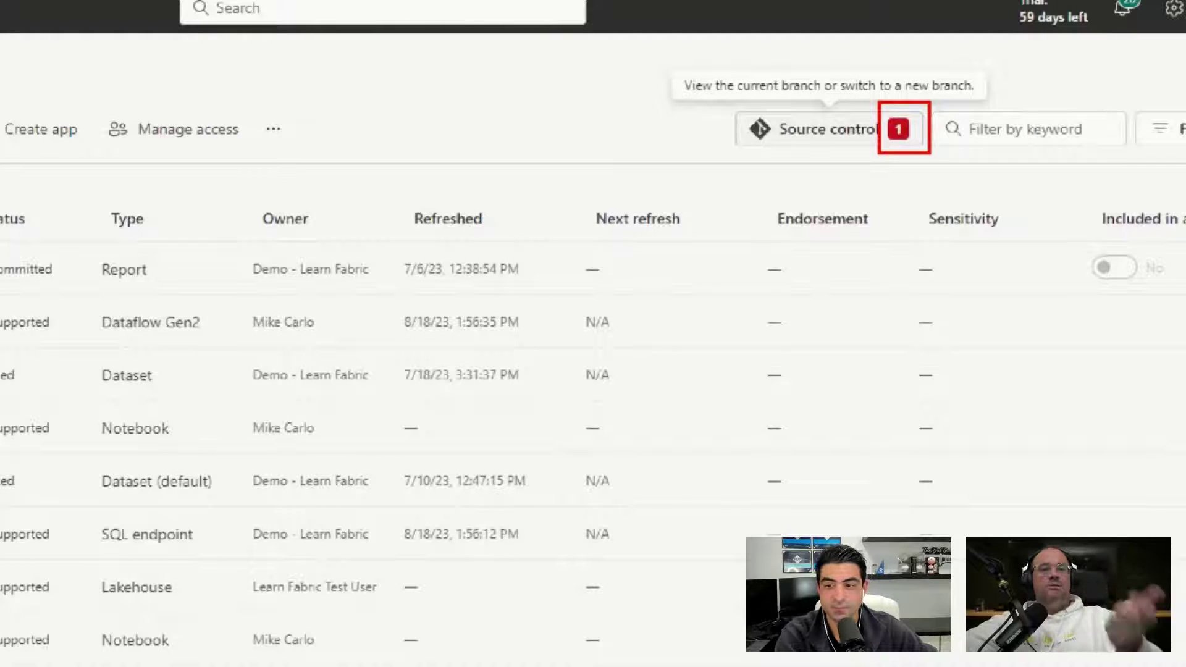
- Open the workspace's source control details and review the connected branch, commit message field and list of changed items
left_click(848, 137)
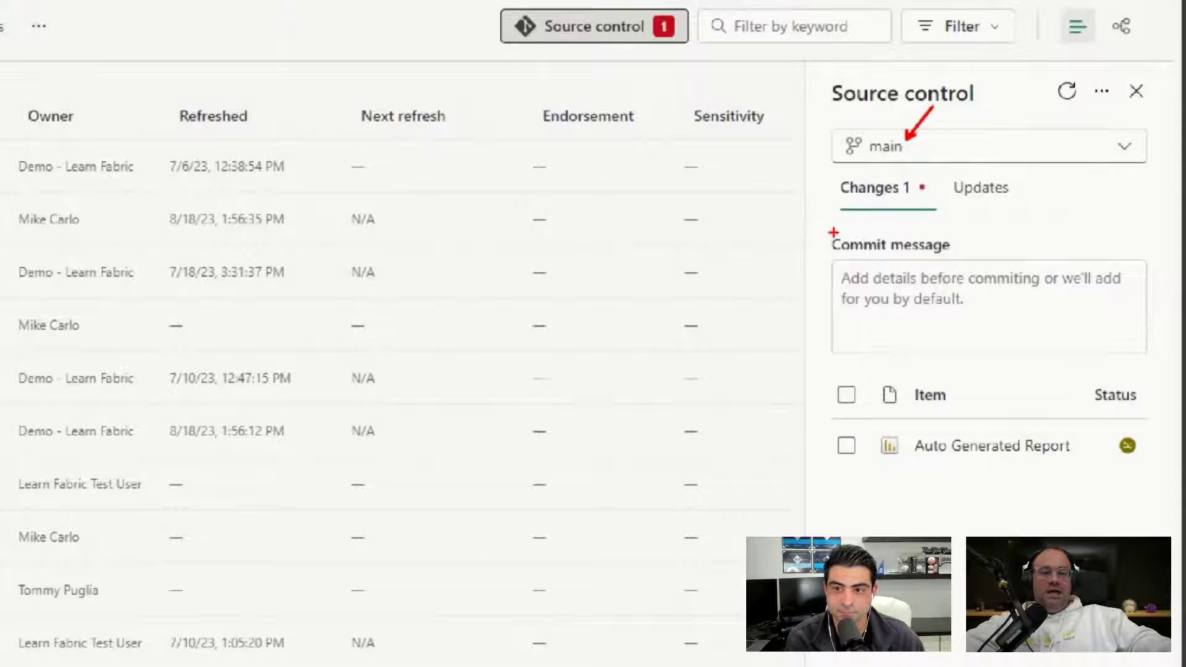
mouse_move(831, 229)
left_mouse_down()
mouse_move(1022, 330)
mouse_move(1131, 331)
left_mouse_up()
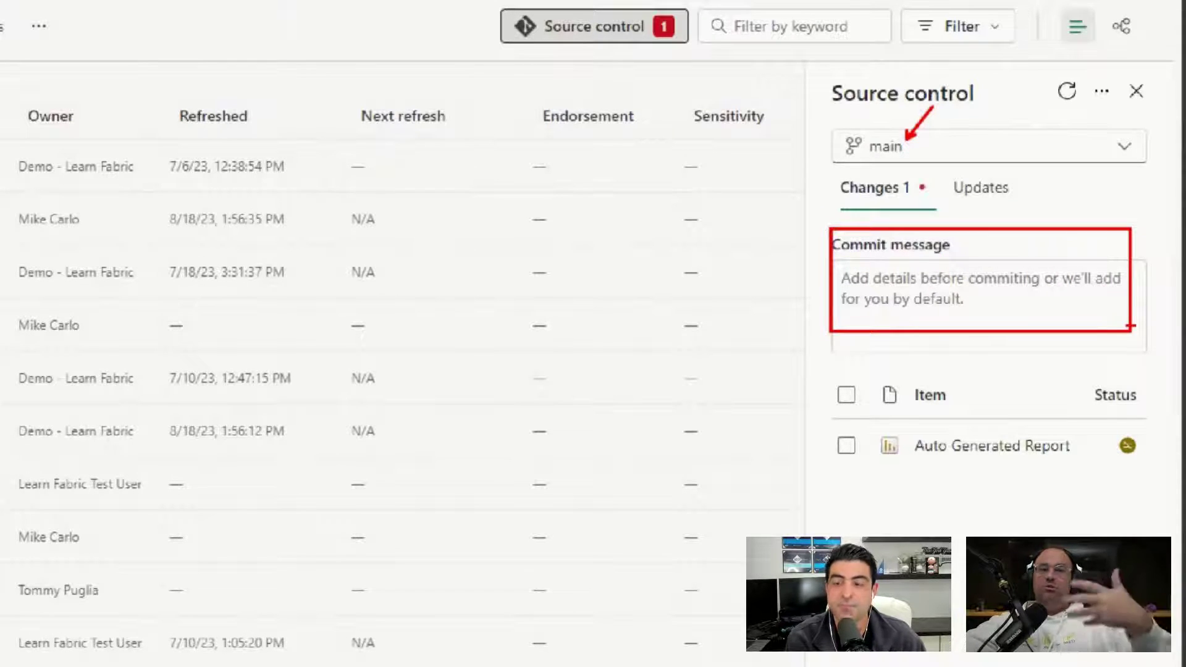
mouse_move(808, 359)
left_mouse_down()
mouse_move(1057, 479)
mouse_move(1155, 480)
left_mouse_up()
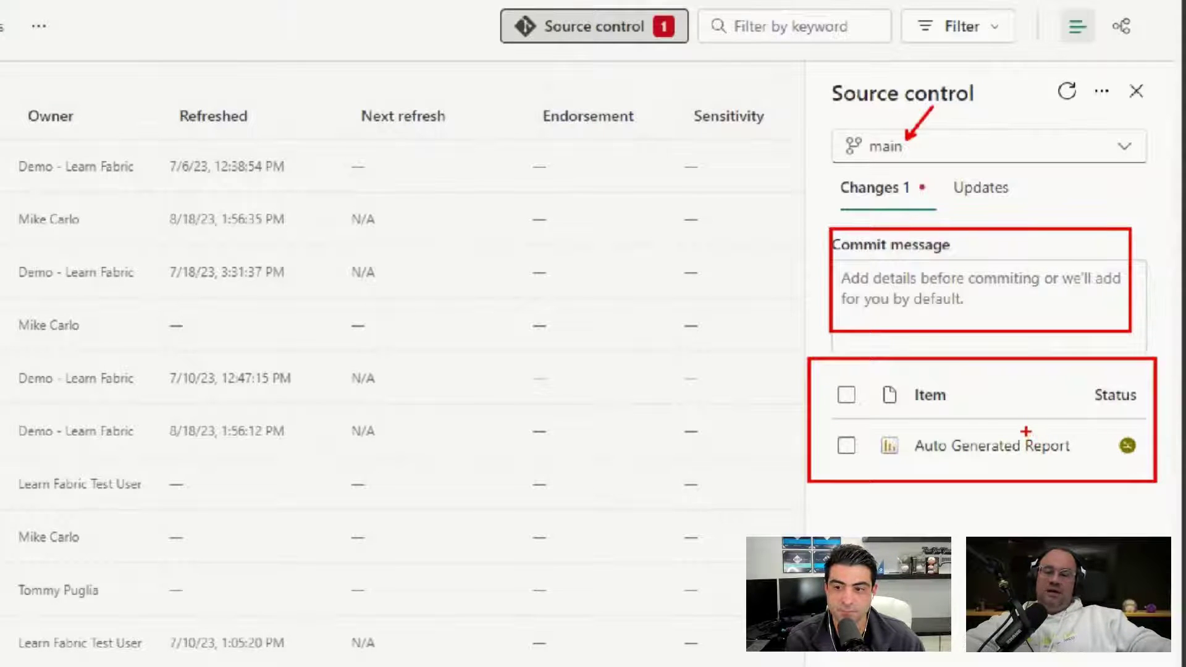
key("Escape")
- Enter the commit message "Adjusted visual sizing on page one" for the pending report change
left_click(1043, 273)
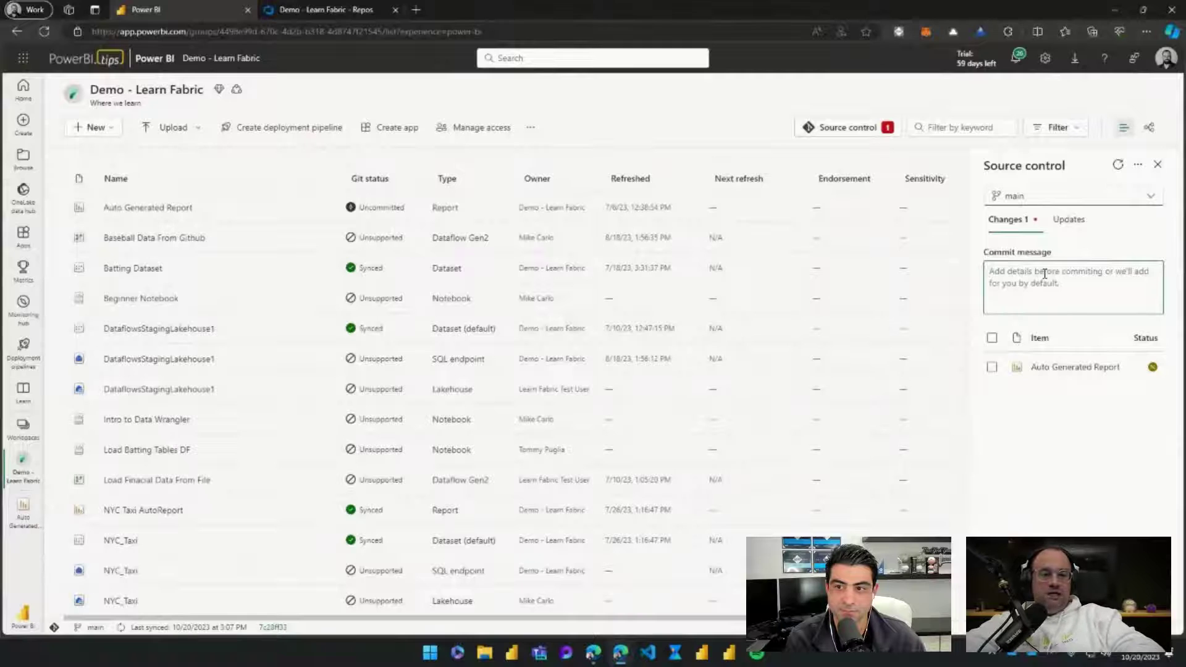
type("Adjust")
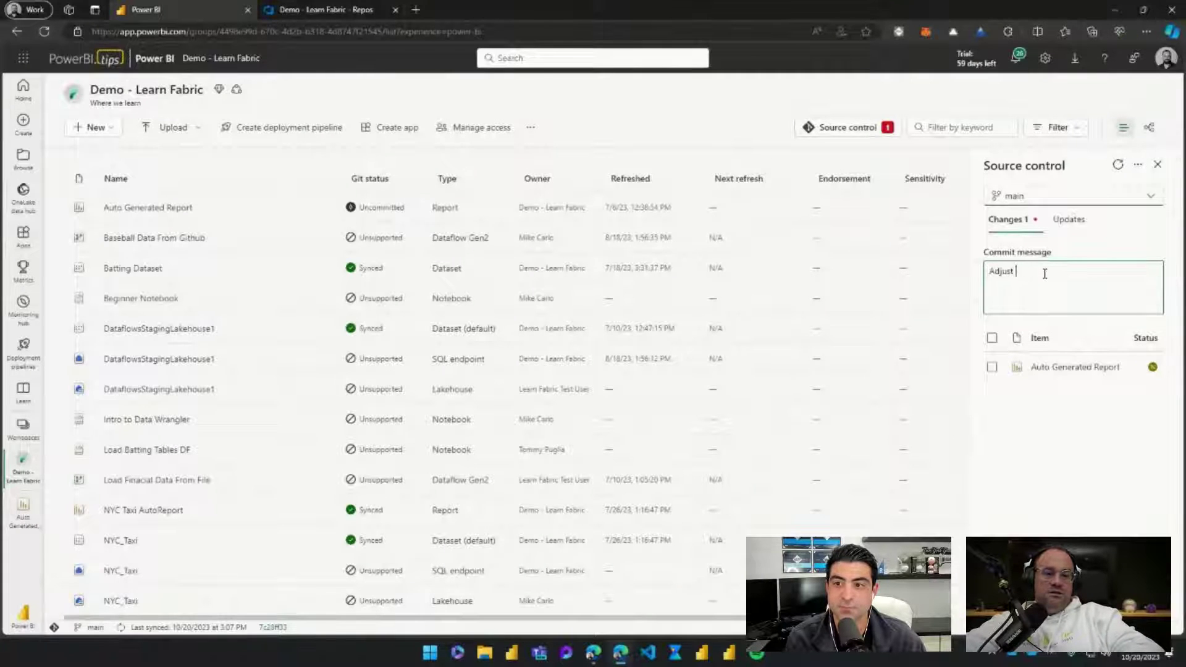
type("ed visu")
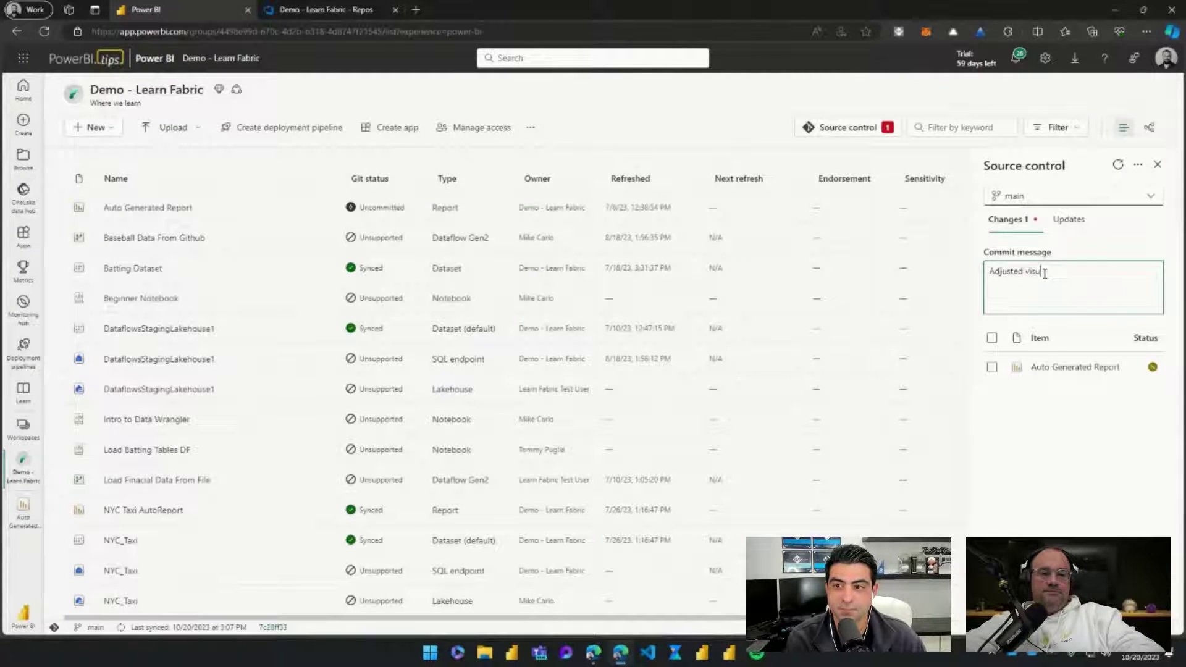
type("al siz")
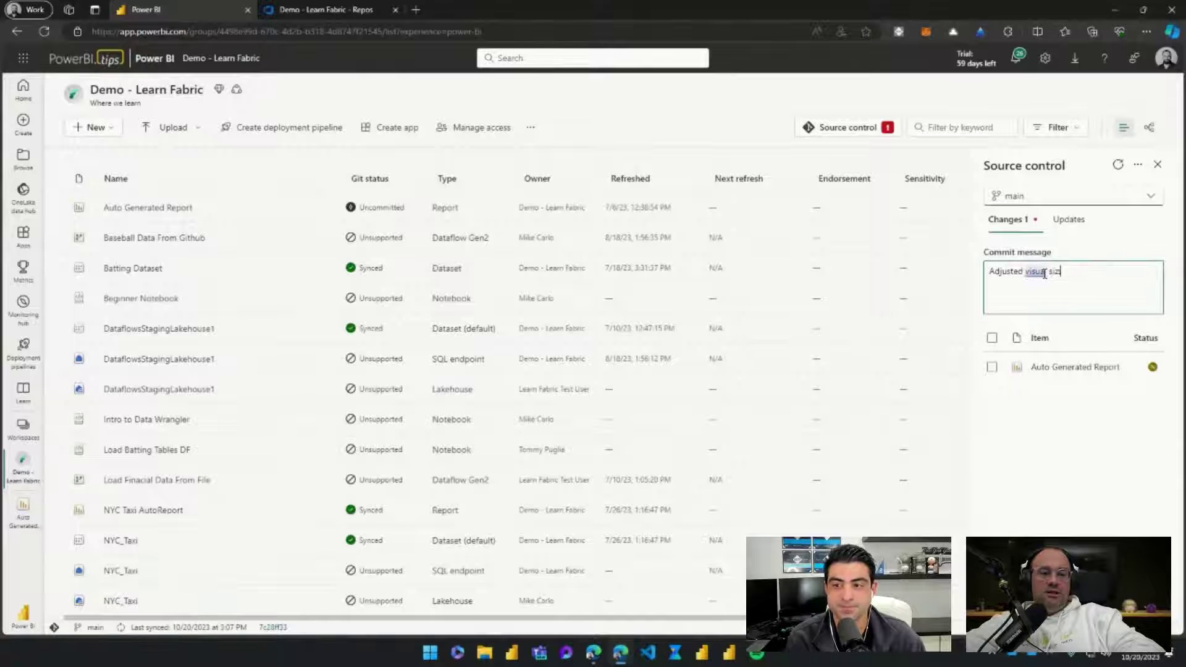
type("ing on page ")
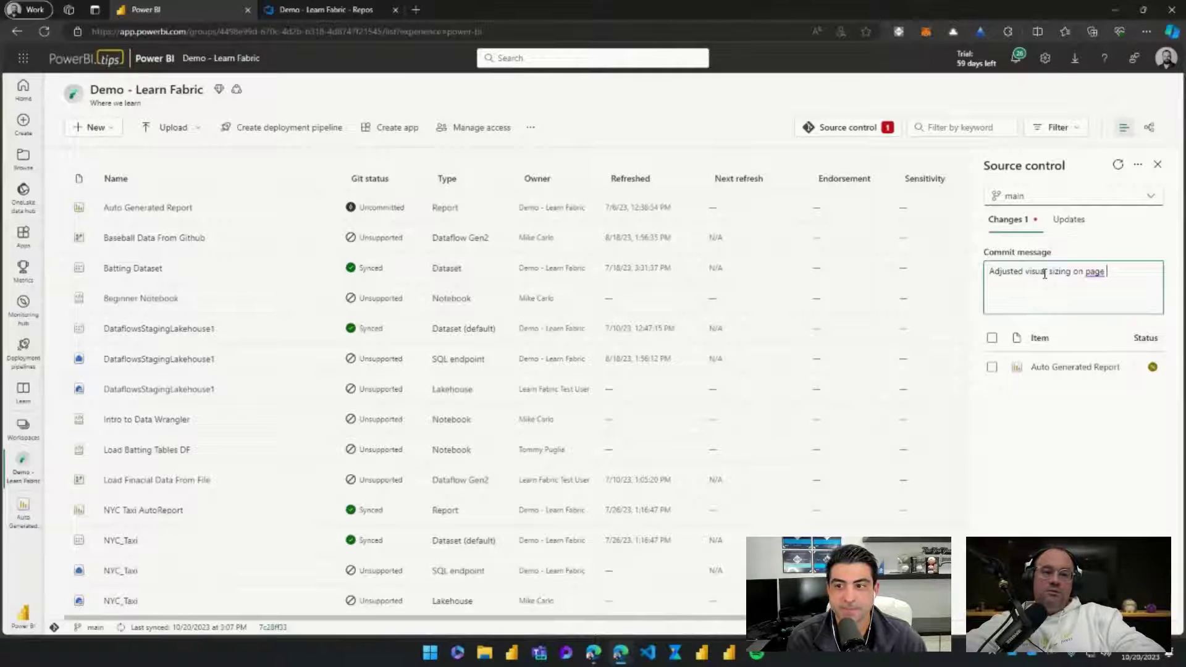
type("one")
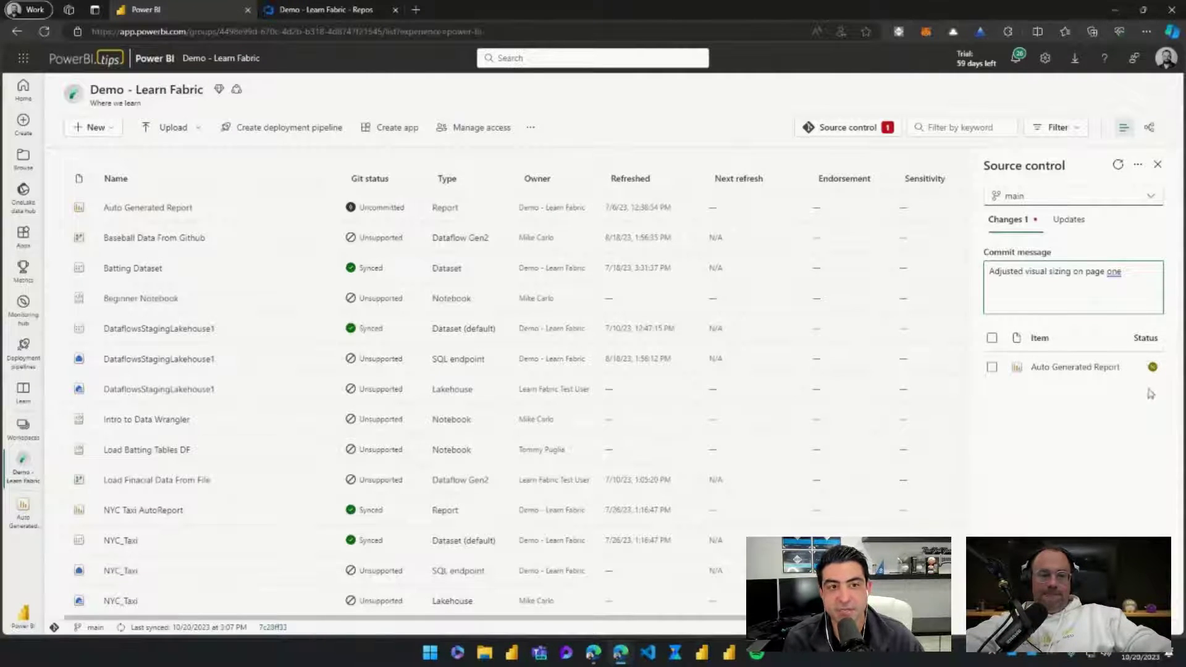
- Check the pending updates from the repository and go back to the list of uncommitted changes
left_click(1075, 222)
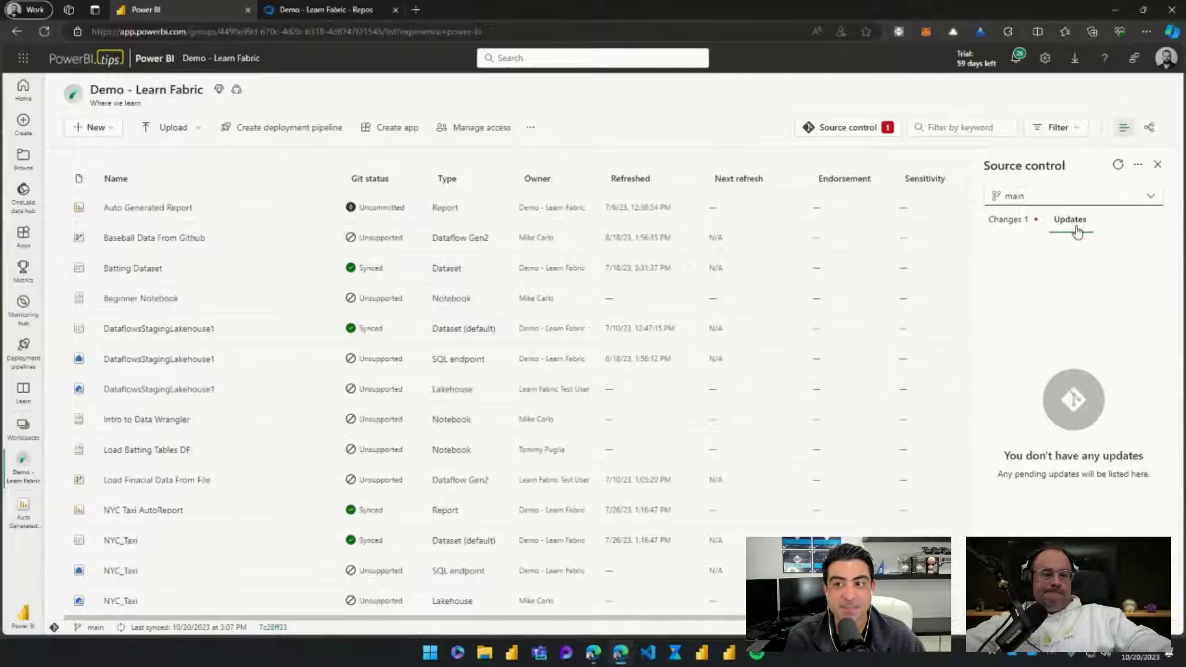
left_click(1017, 223)
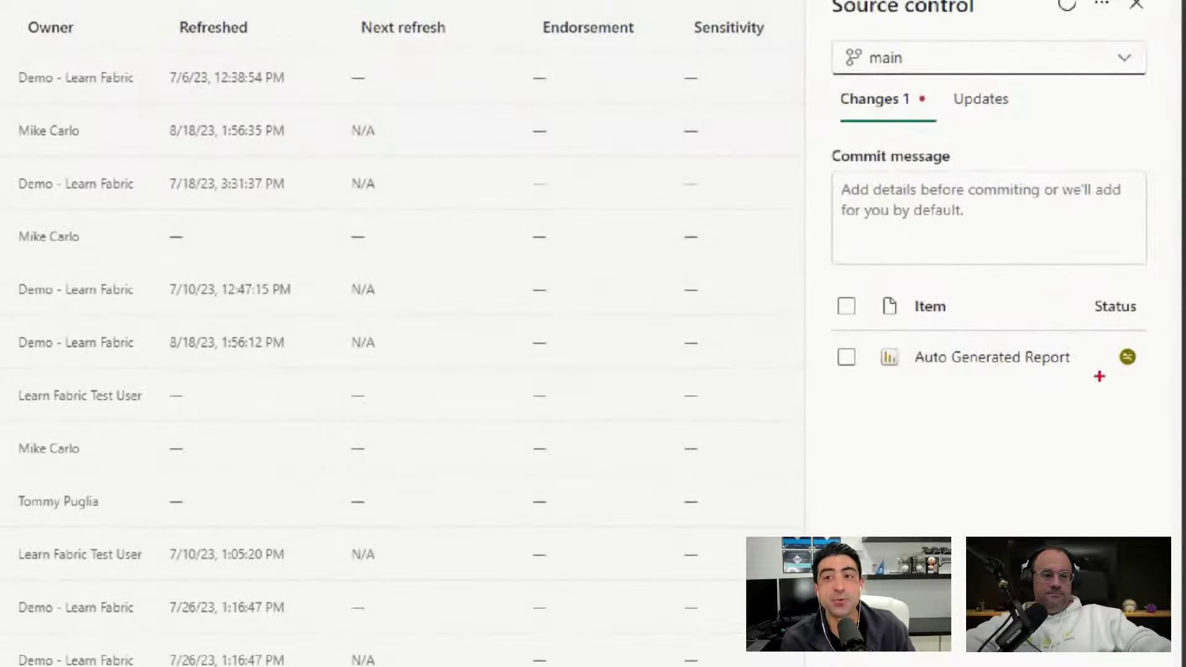
mouse_move(822, 264)
left_mouse_down()
mouse_move(1111, 423)
mouse_move(1164, 399)
left_mouse_up()
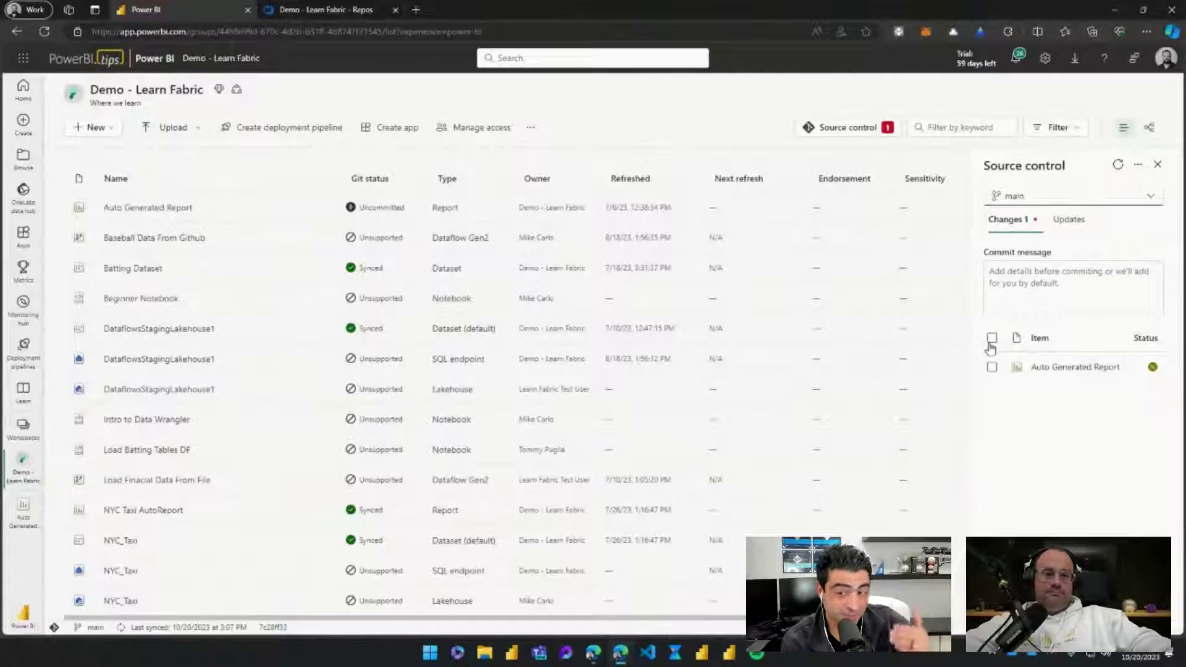
- Select all changed items and commit them to the main branch
left_click(991, 338)
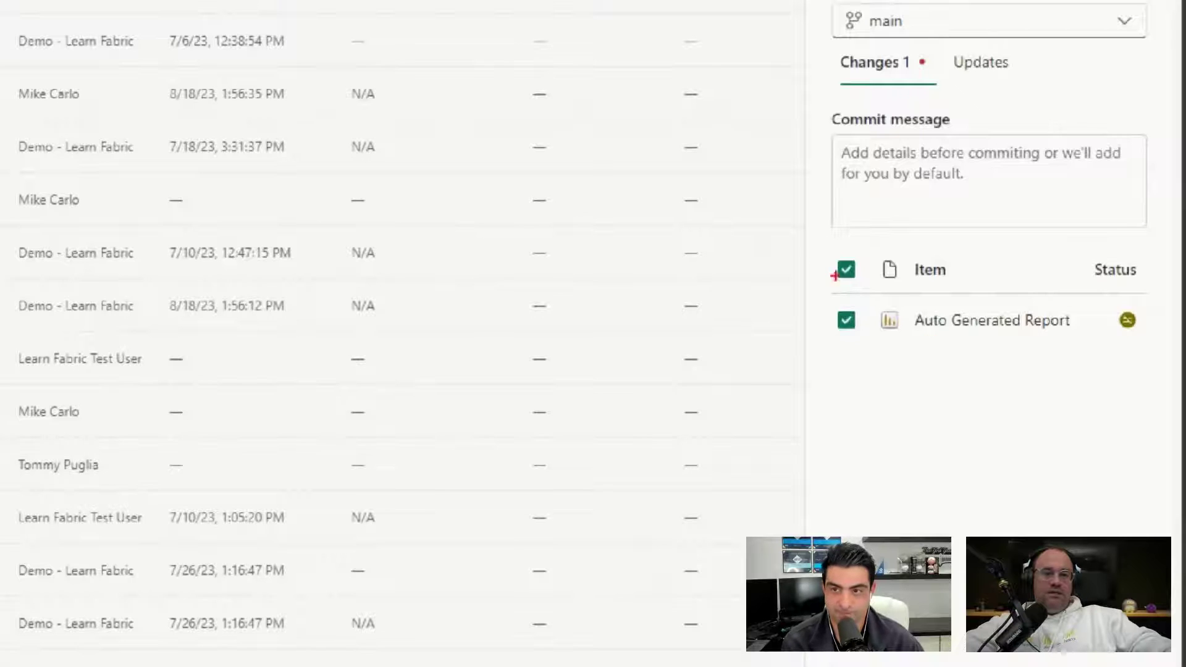
mouse_move(807, 233)
left_mouse_down()
mouse_move(855, 286)
mouse_move(871, 285)
left_mouse_up()
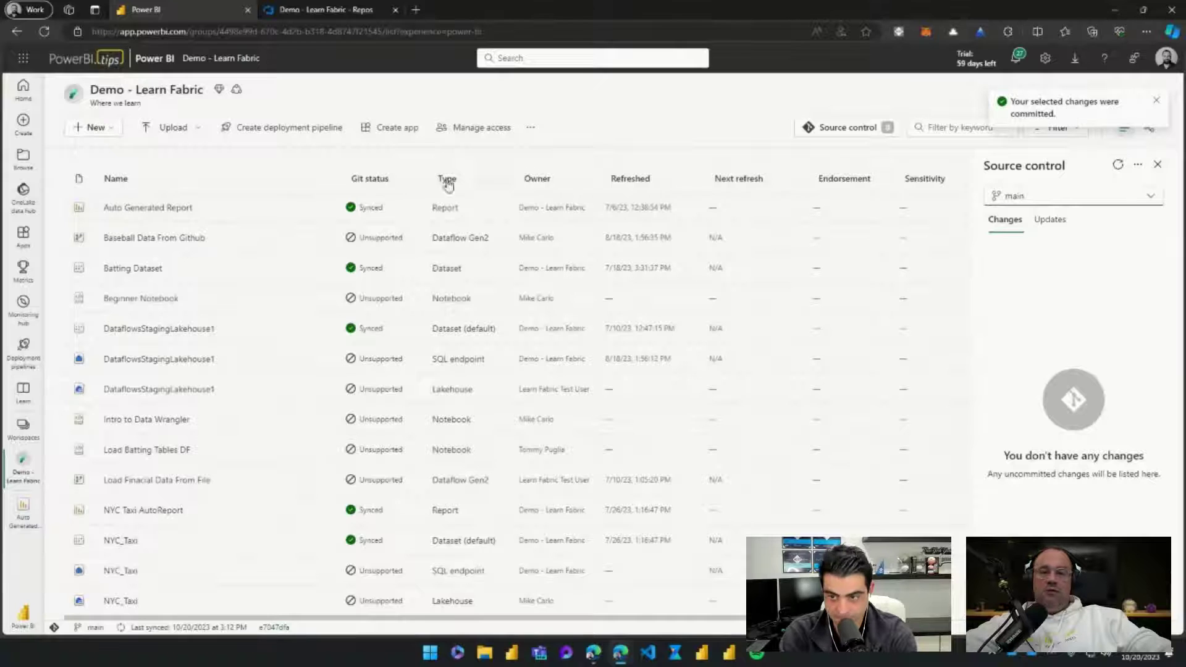
left_click_drag(322, 173, 410, 223)
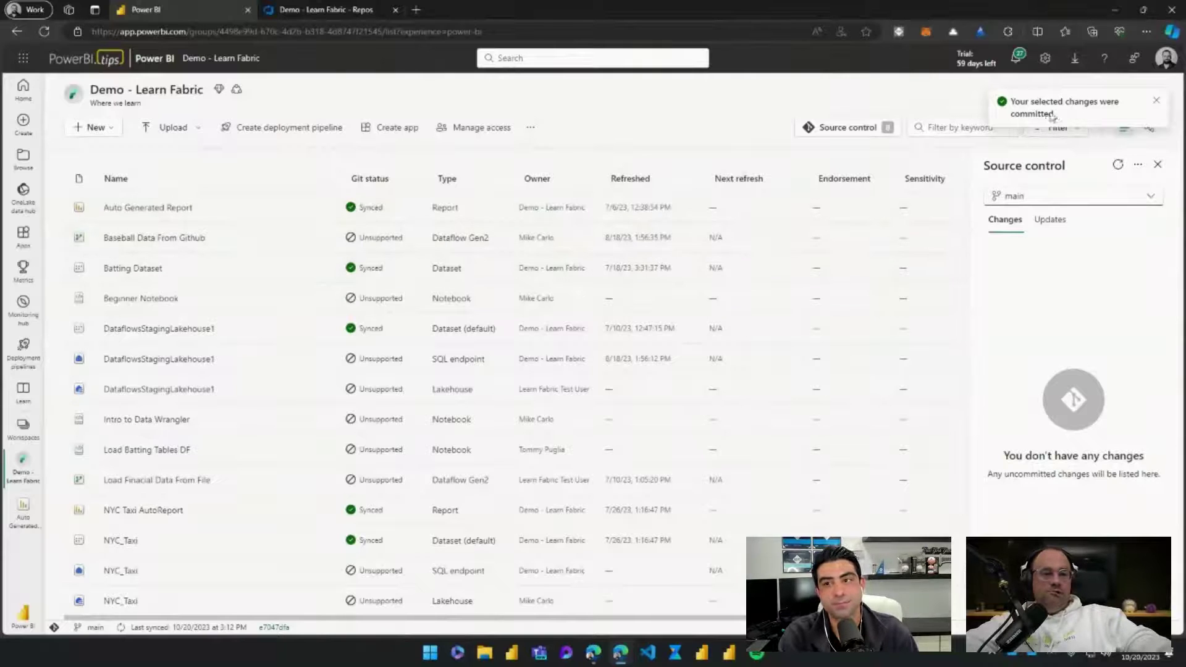
- Check source control for remaining updates and changes, refresh its status, and close it
left_click(1048, 221)
left_click(1010, 227)
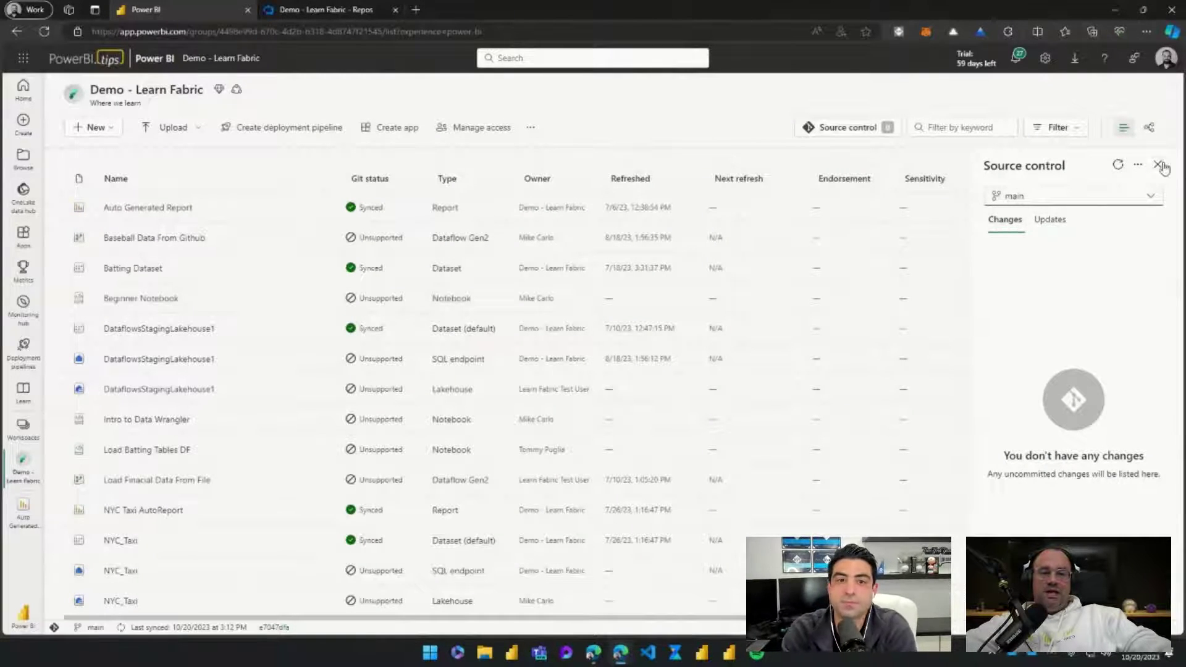
left_click(1117, 164)
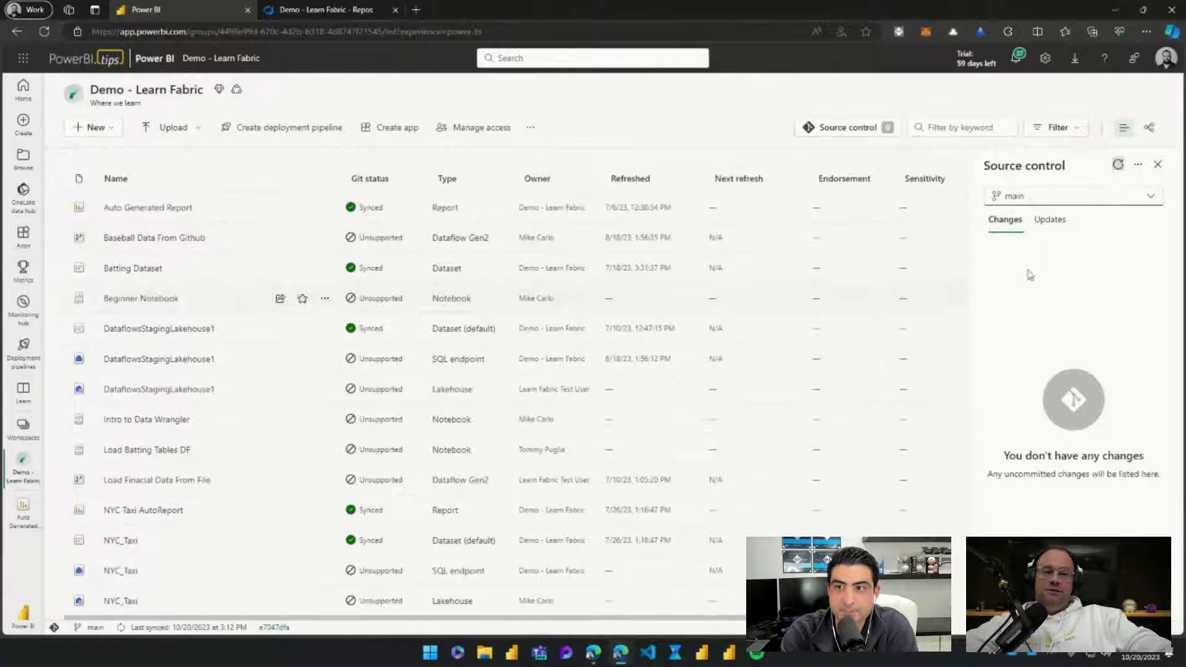
left_click(1158, 165)
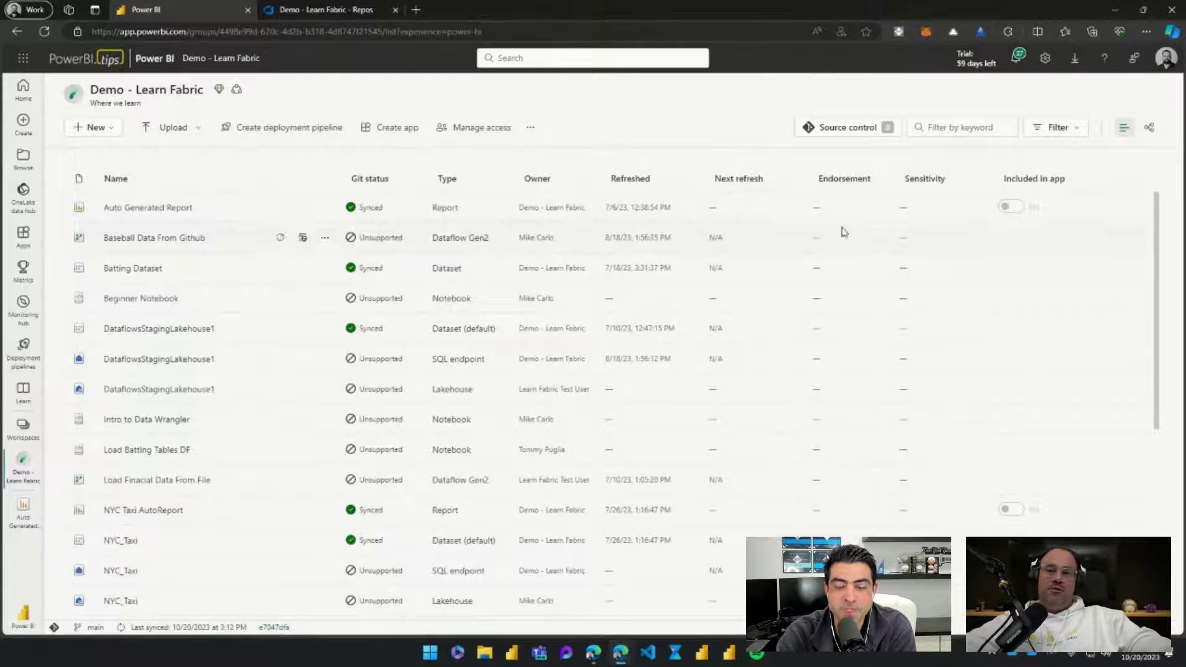
- Switch to the Demo - Learn Fabric repository in Azure DevOps, reload its files and examine the committed report folders
left_click(309, 10)
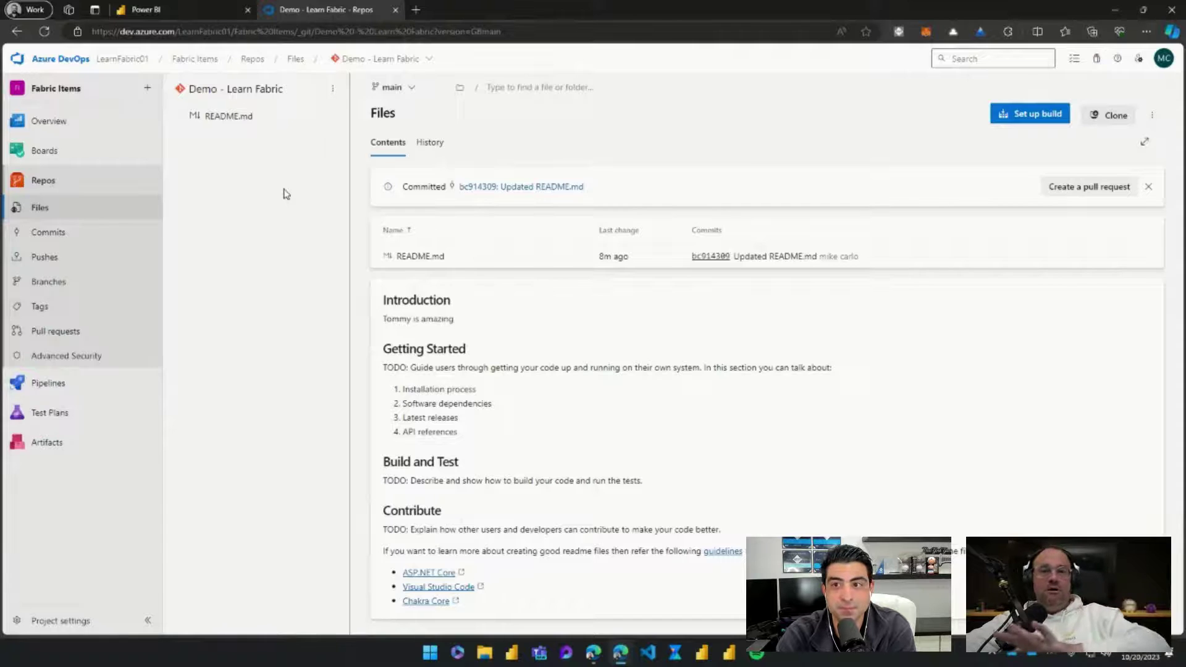
left_click(44, 31)
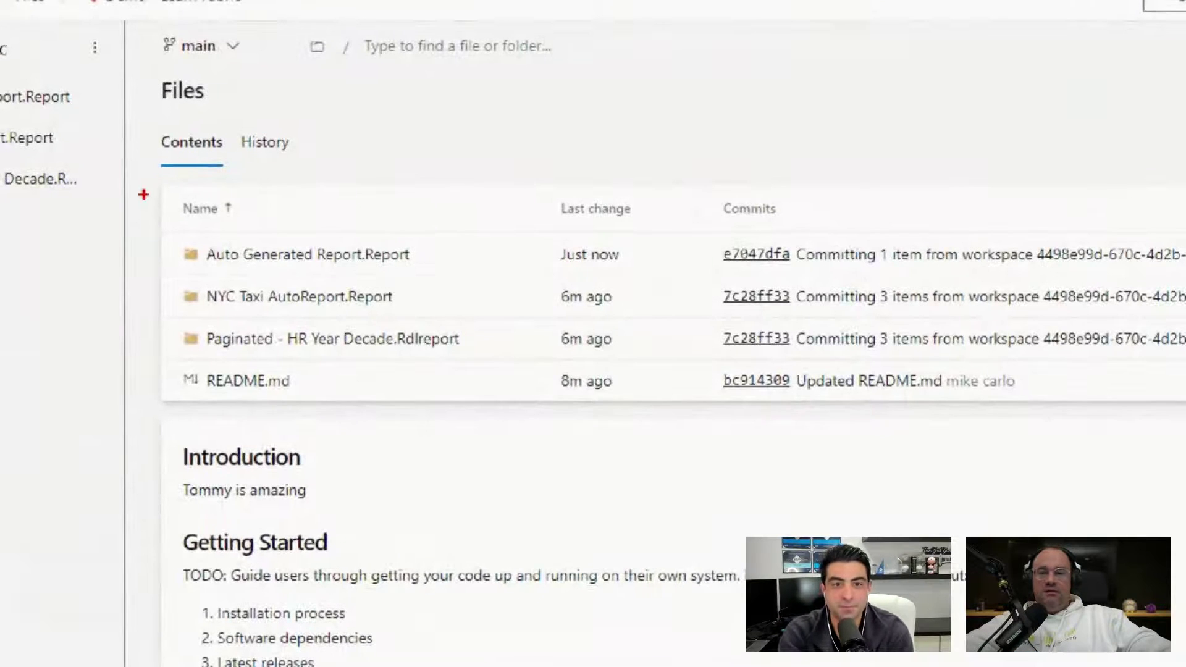
mouse_move(140, 178)
left_mouse_down()
mouse_move(485, 371)
mouse_move(575, 399)
left_mouse_up()
left_click_drag(415, 254, 465, 223)
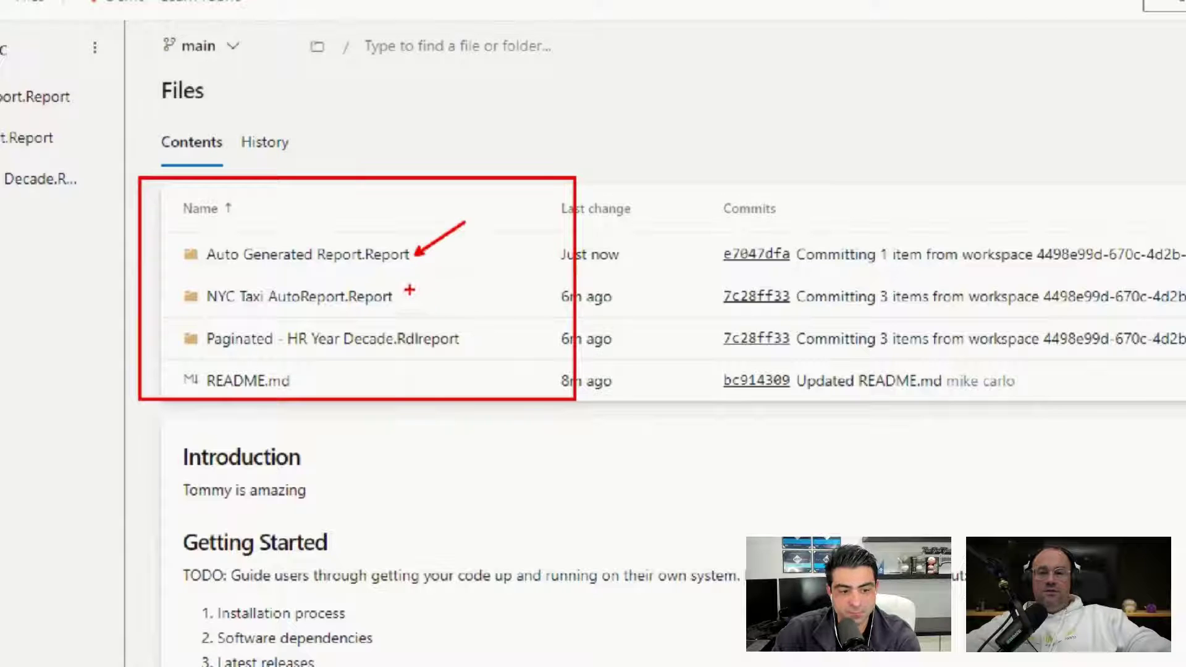
left_click_drag(409, 295, 456, 247)
left_click_drag(467, 335, 523, 276)
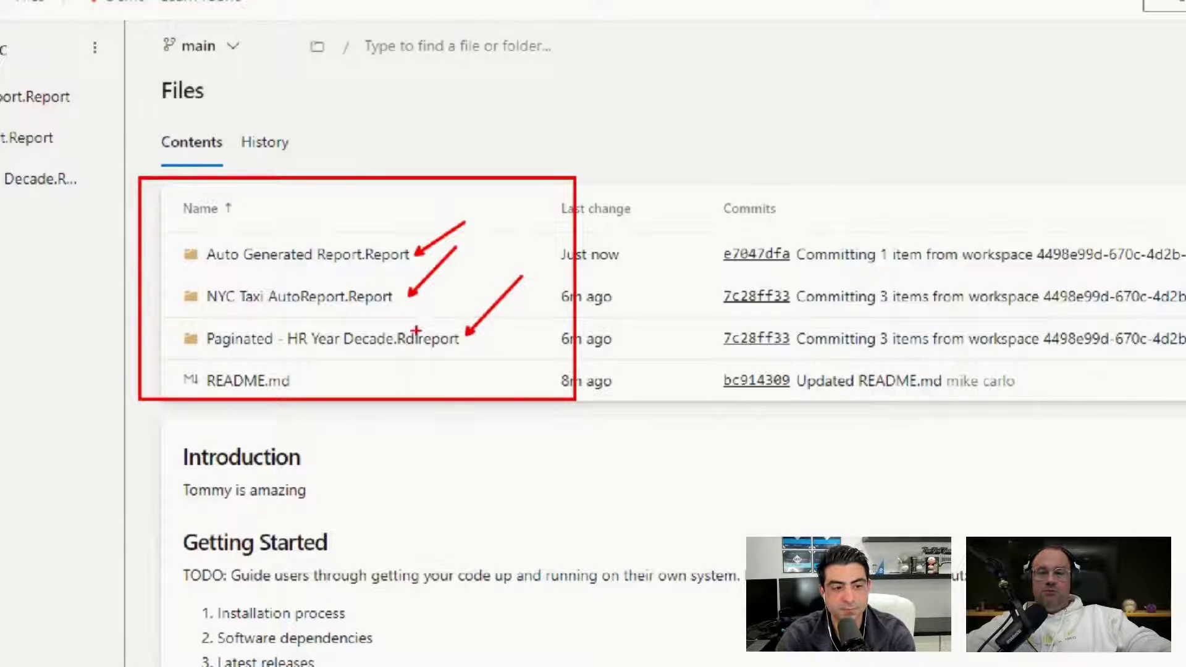
key("Escape")
key("ctrl+1")
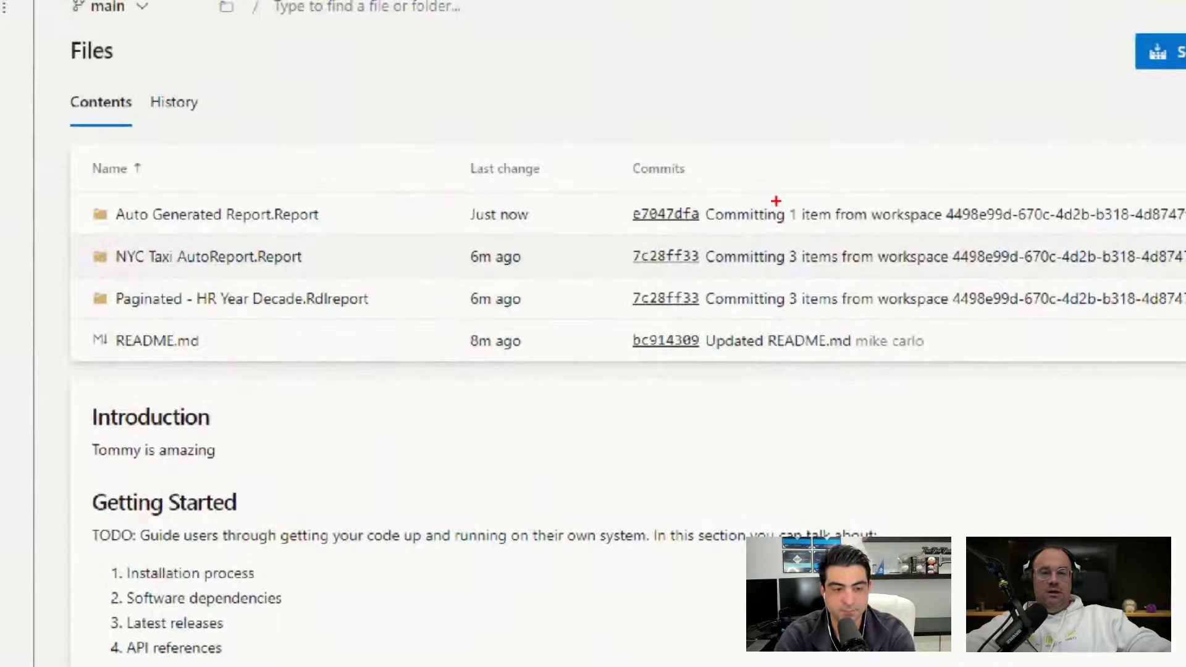
left_click_drag(776, 201, 832, 138)
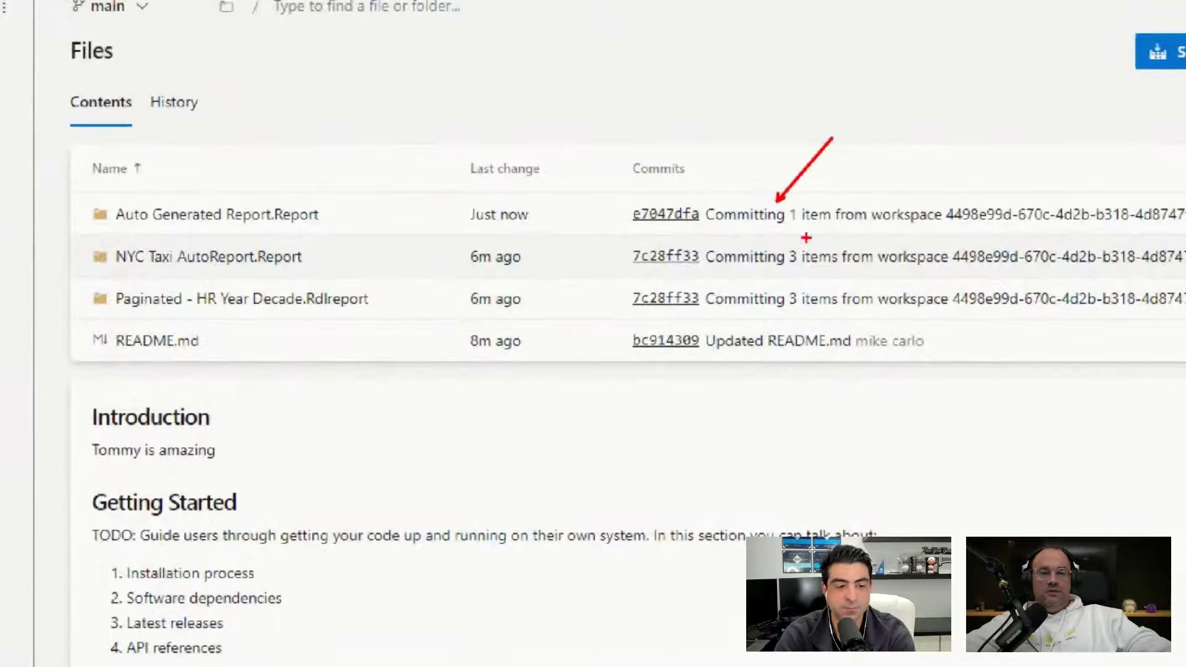
left_click_drag(806, 238, 878, 172)
left_click_drag(823, 289, 845, 261)
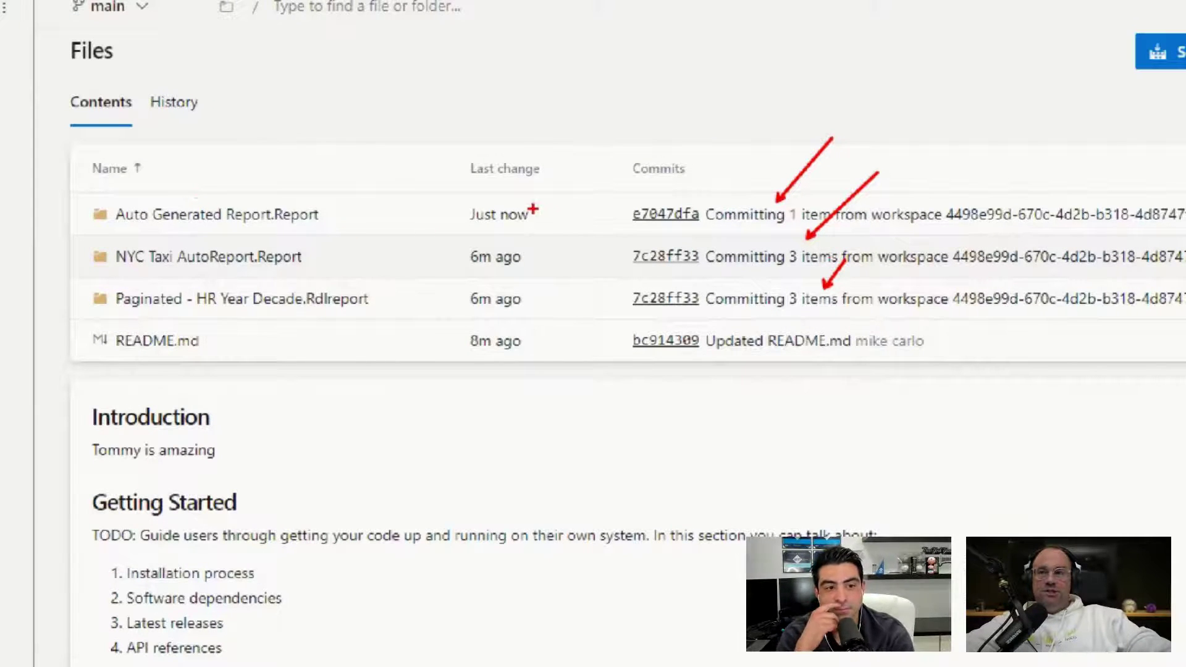
left_click_drag(531, 209, 584, 158)
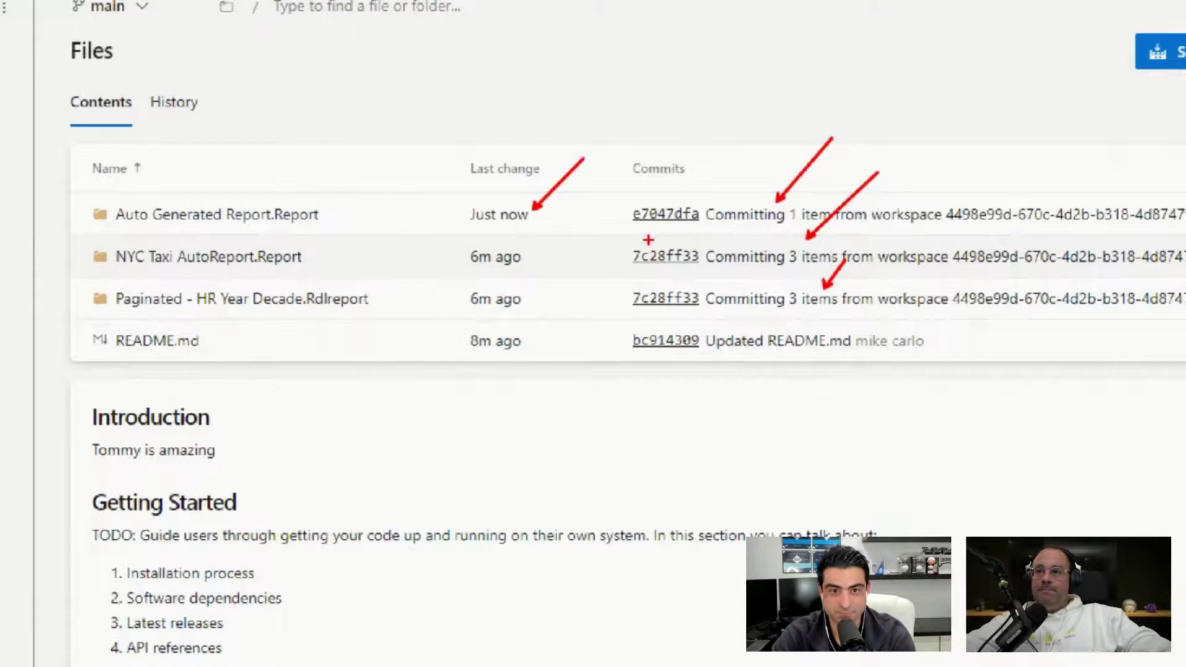
key("Escape")
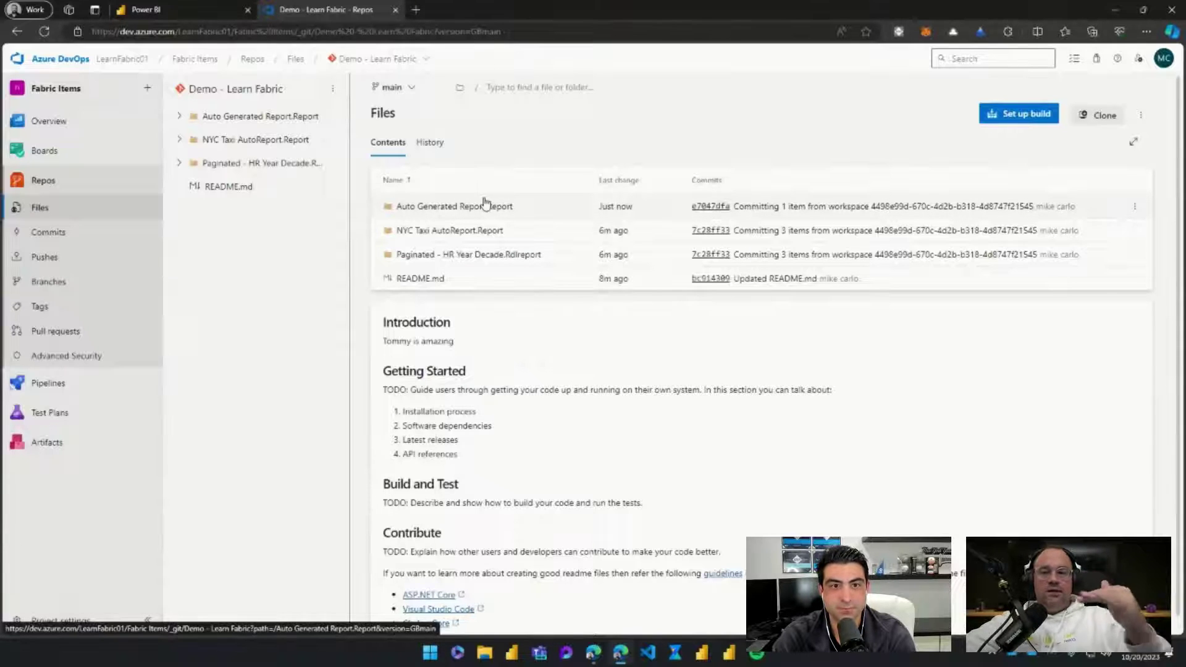
- Open report.json in the Auto Generated Report.Report folder and examine the visualContainers definition of Page2
left_click(448, 207)
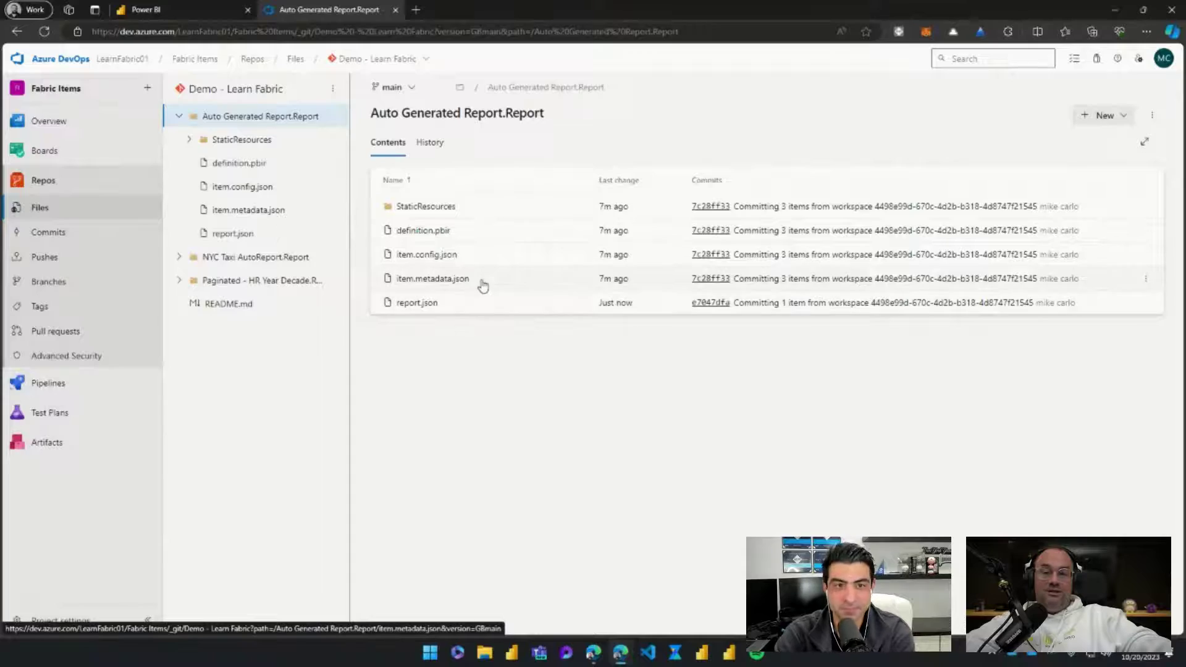
left_click(475, 304)
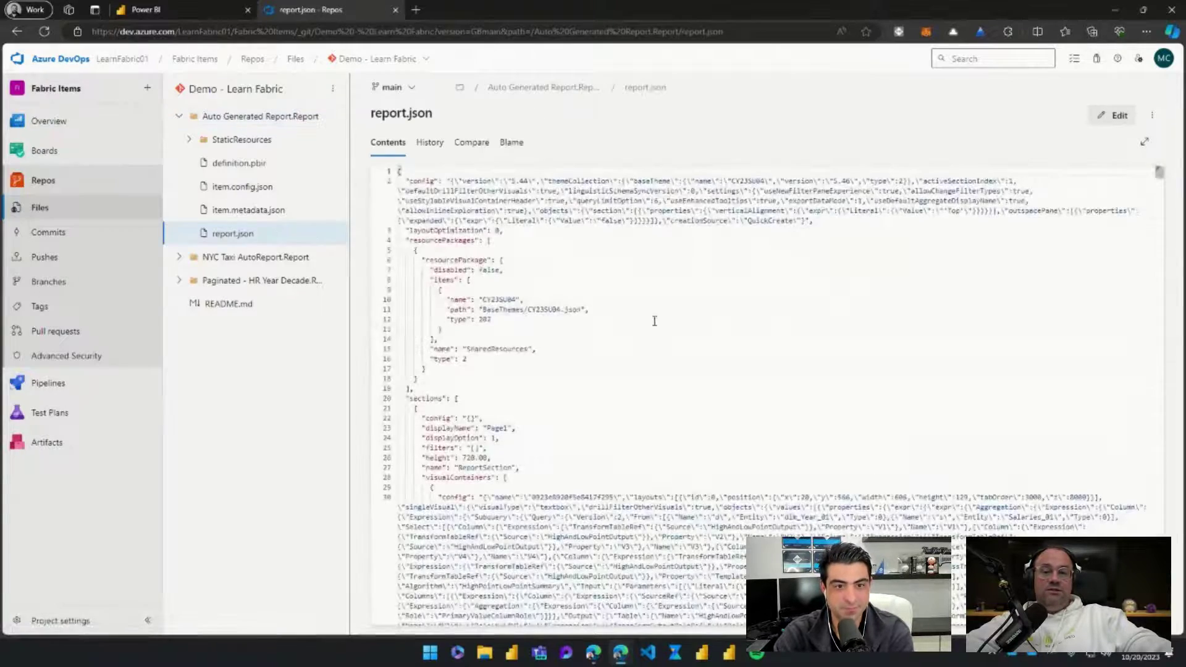
scroll(682, 301, "down", 10)
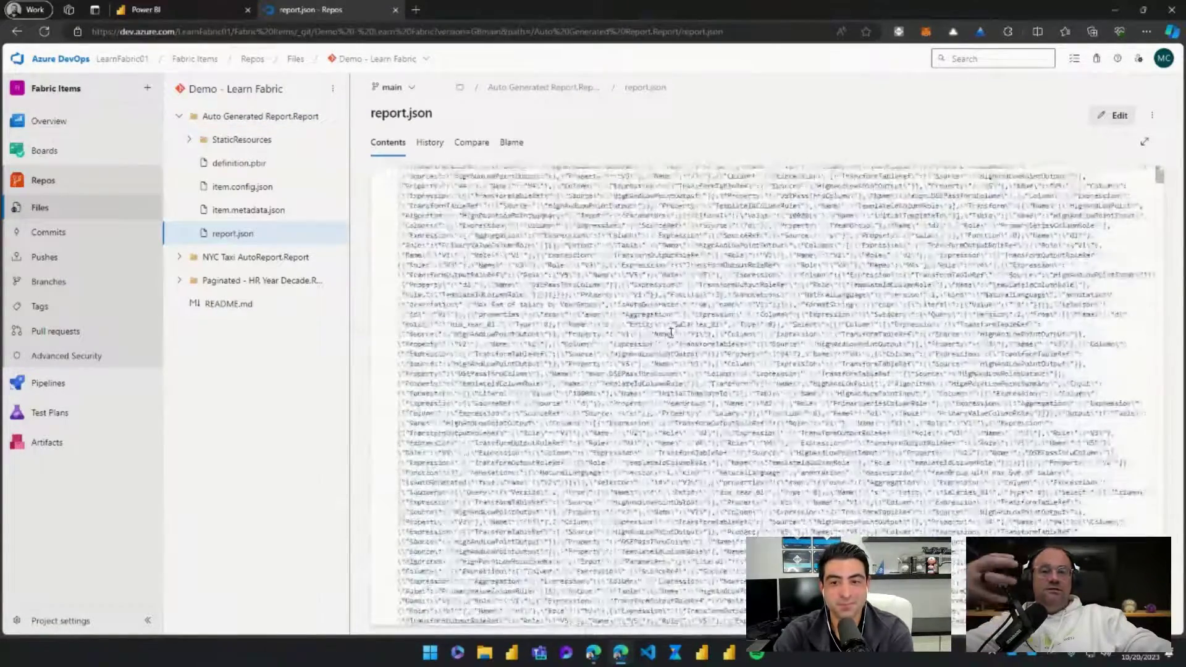
scroll(671, 334, "down", 10)
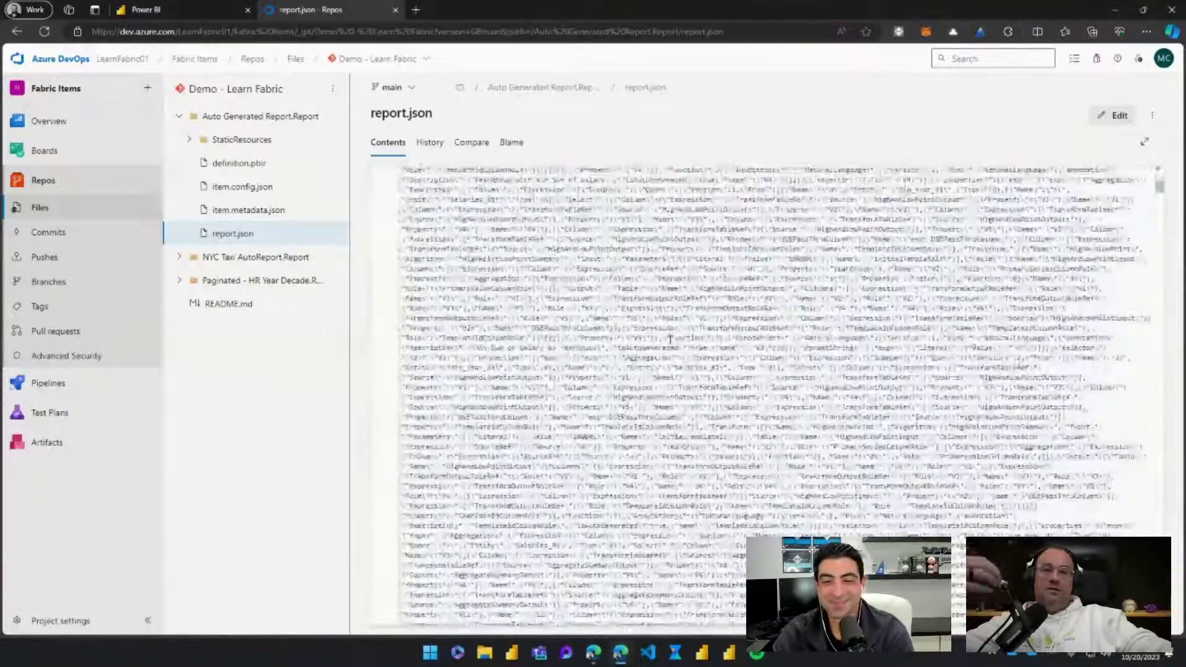
scroll(671, 339, "down", 10)
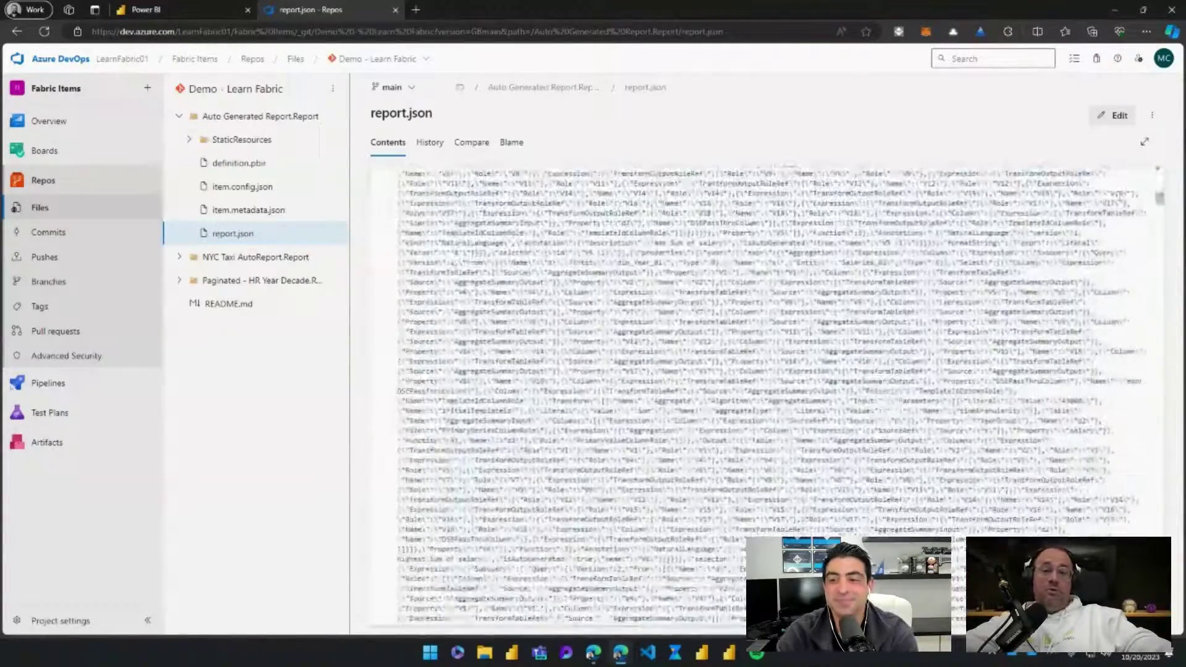
left_click_drag(1159, 199, 1098, 419)
scroll(1099, 419, "up", 5)
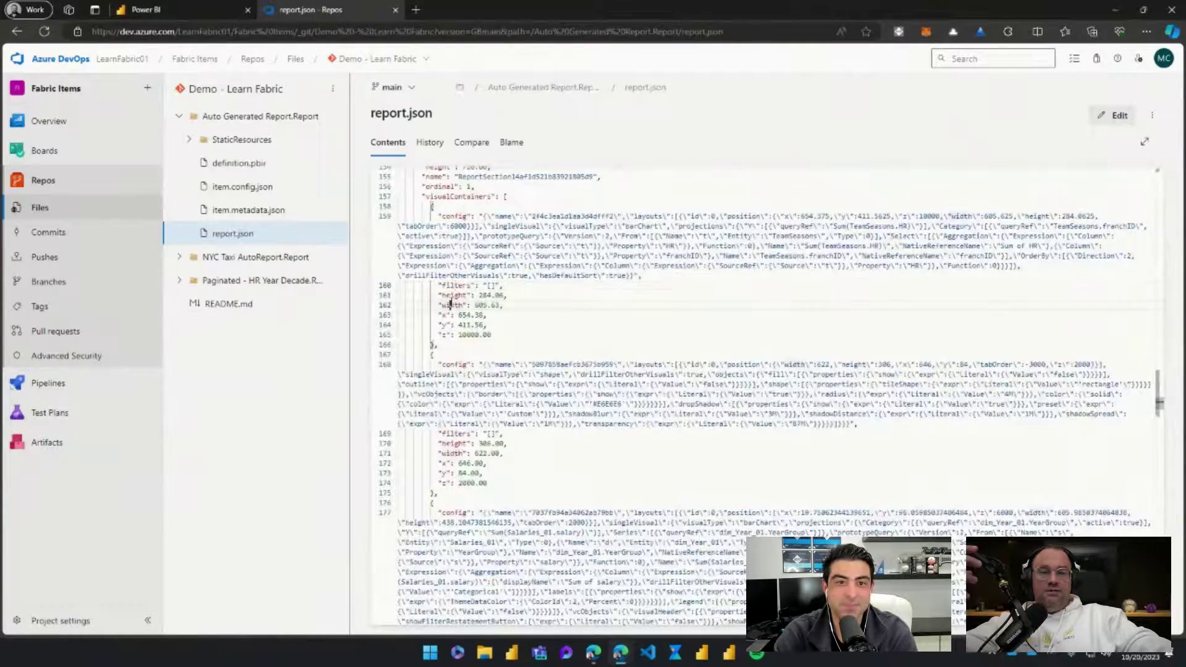
scroll(450, 335, "up", 1)
scroll(451, 247, "up", 2)
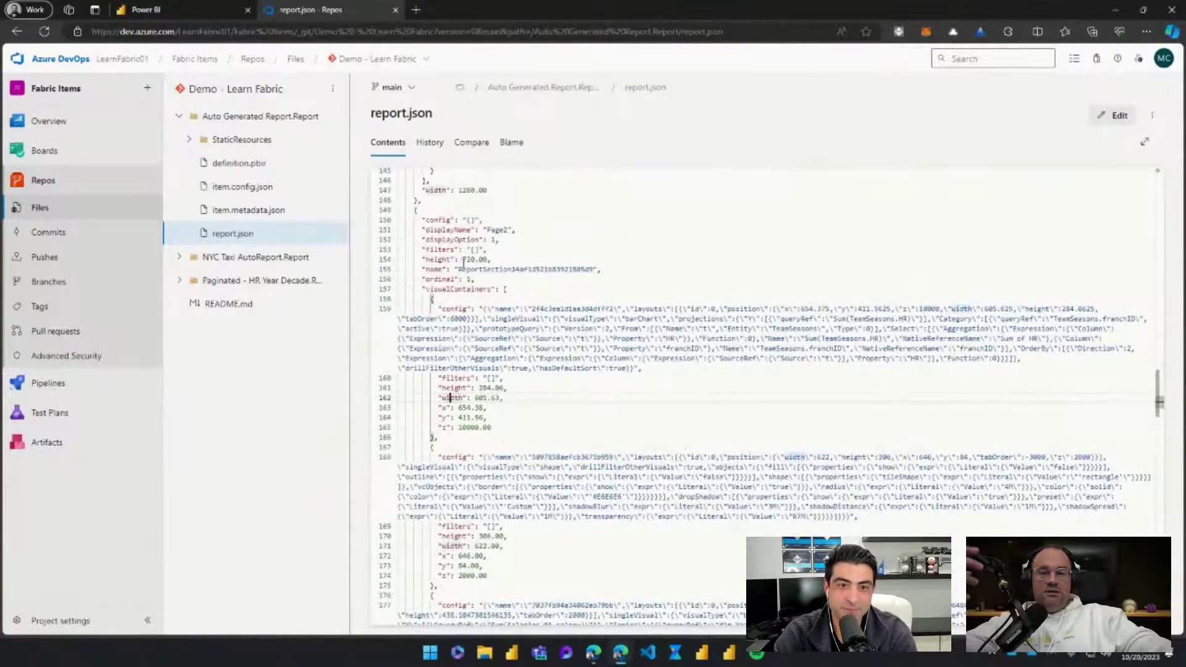
double_click(452, 289)
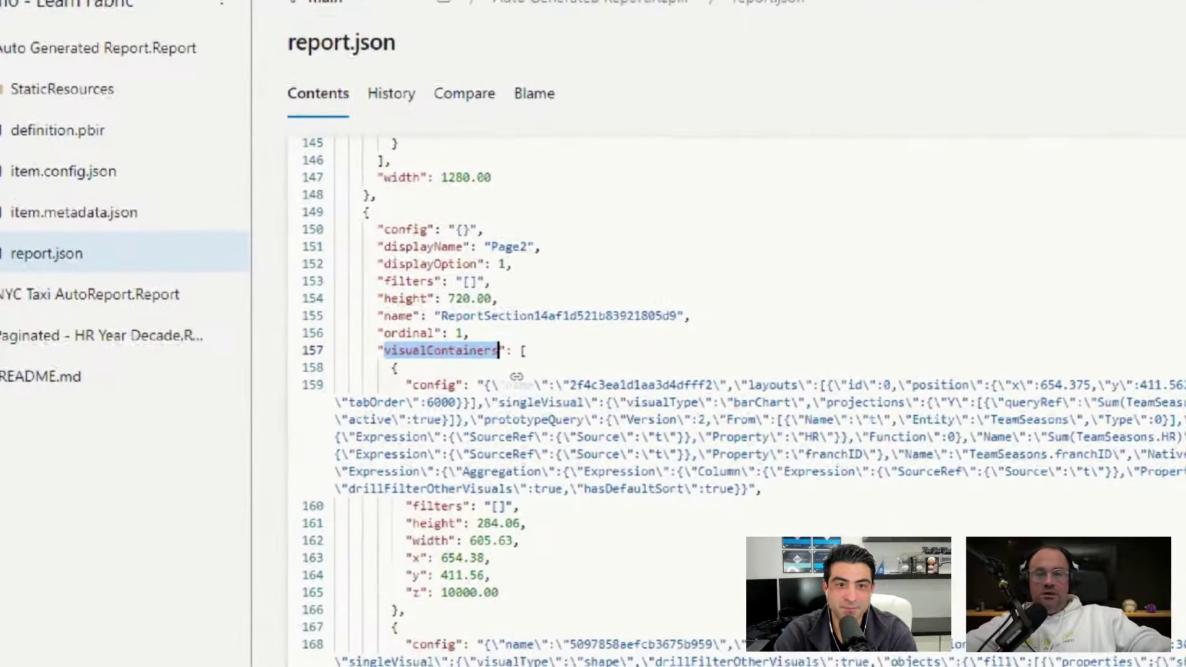
left_click_drag(364, 223, 572, 259)
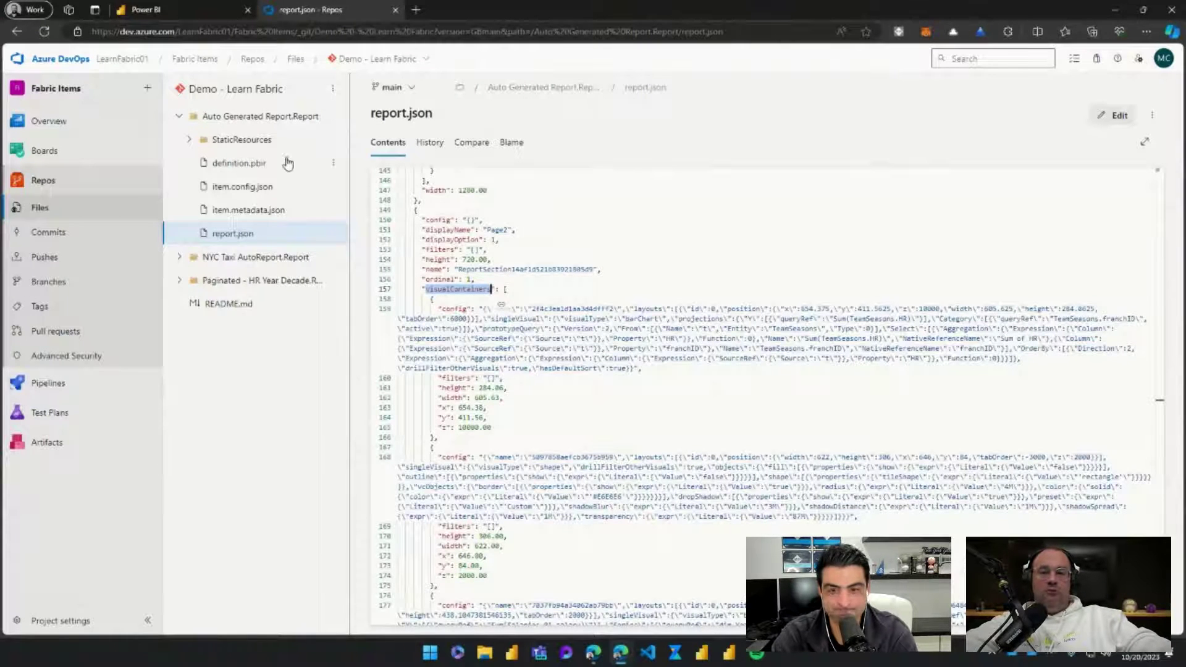
- Look through the StaticResources folder of Auto Generated Report.Report and the contents of NYC Taxi AutoReport.Report, collapsing both report folders
left_click(188, 140)
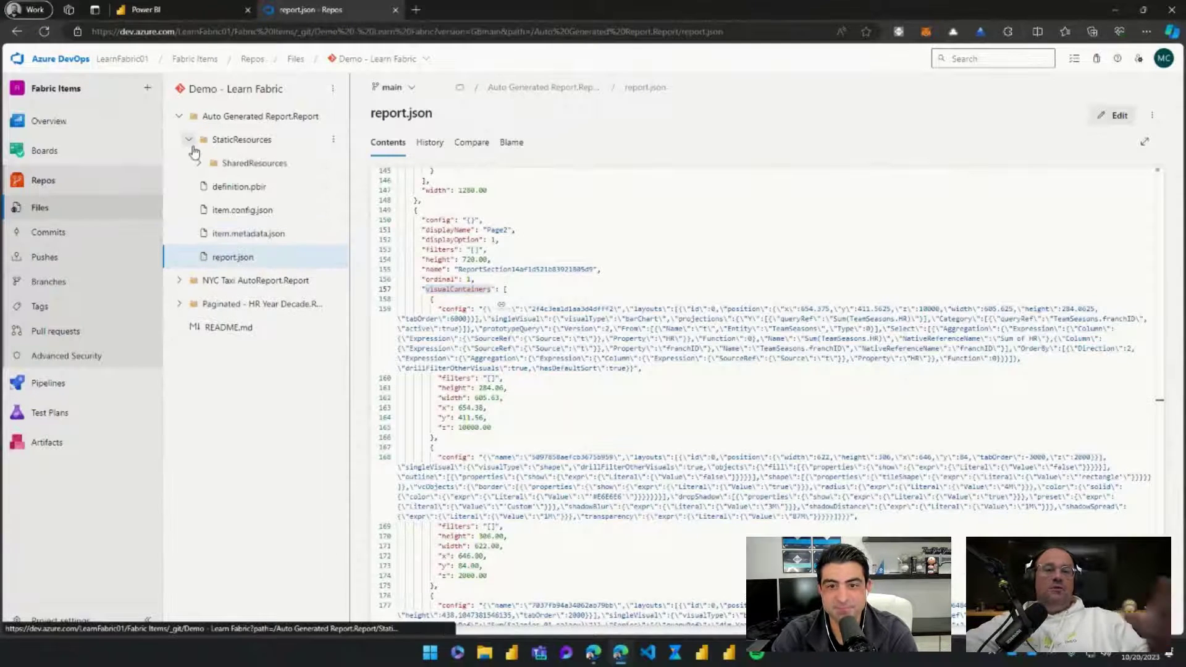
left_click(191, 143)
left_click(189, 140)
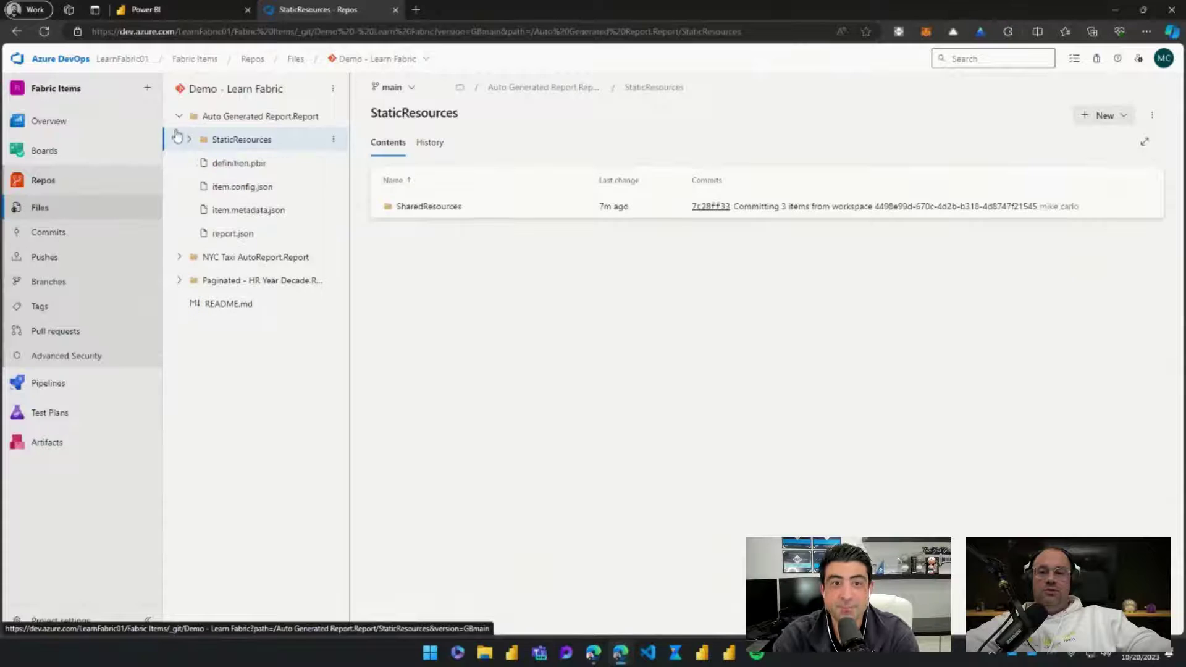
left_click(178, 117)
left_click(179, 142)
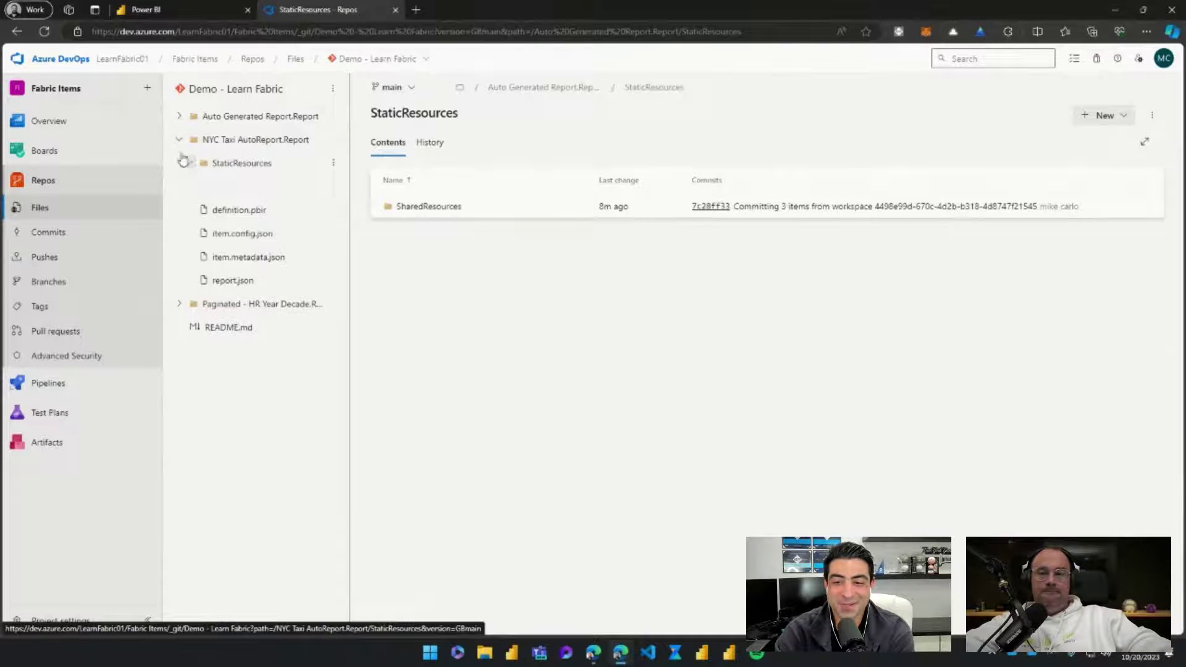
left_click(179, 138)
- Review the repository's commit history and root files, and switch back to the Demo - Learn Fabric workspace in Power BI
left_click(48, 232)
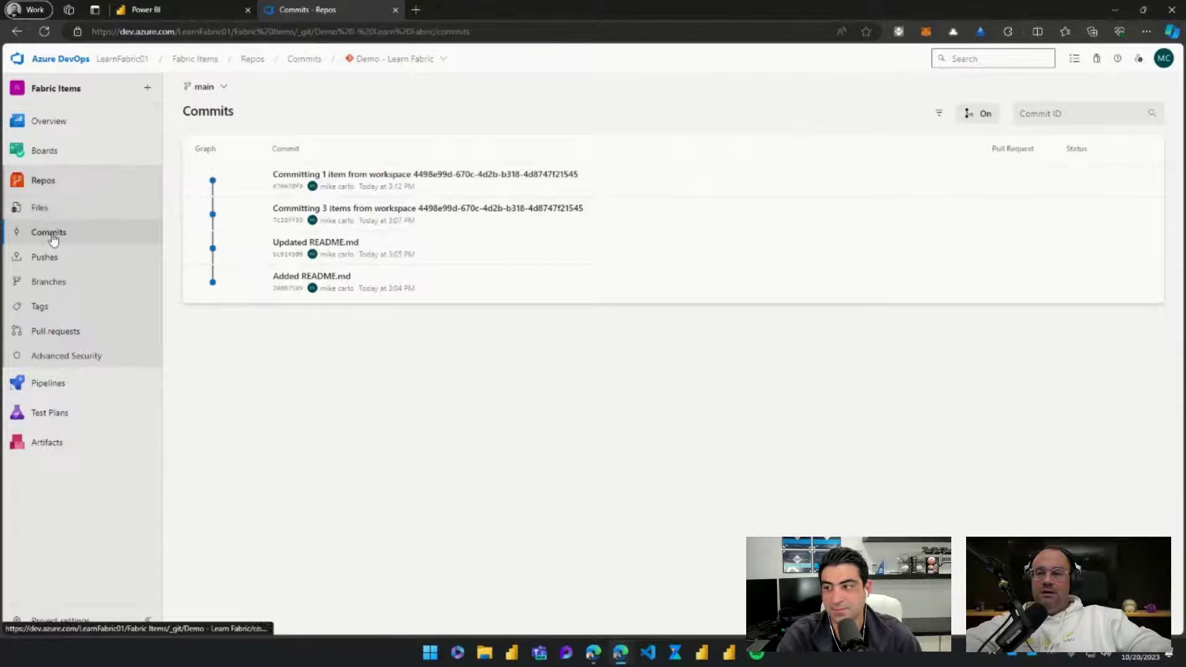
left_click(53, 214)
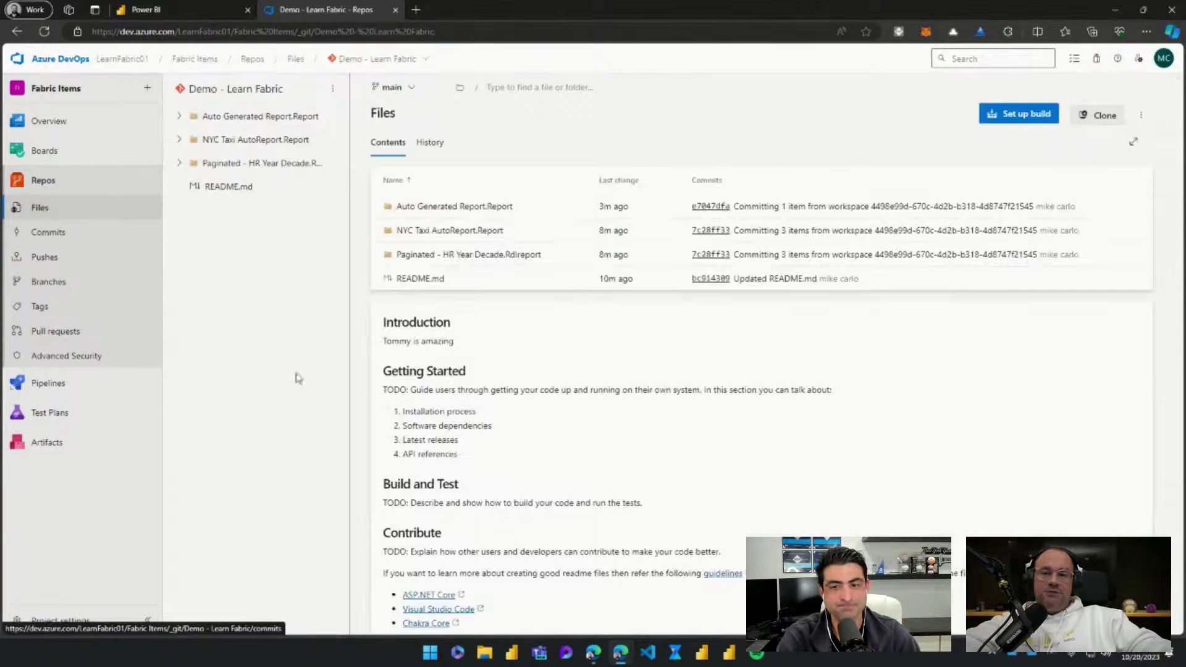
scroll(656, 476, "down", 1)
scroll(656, 476, "up", 1)
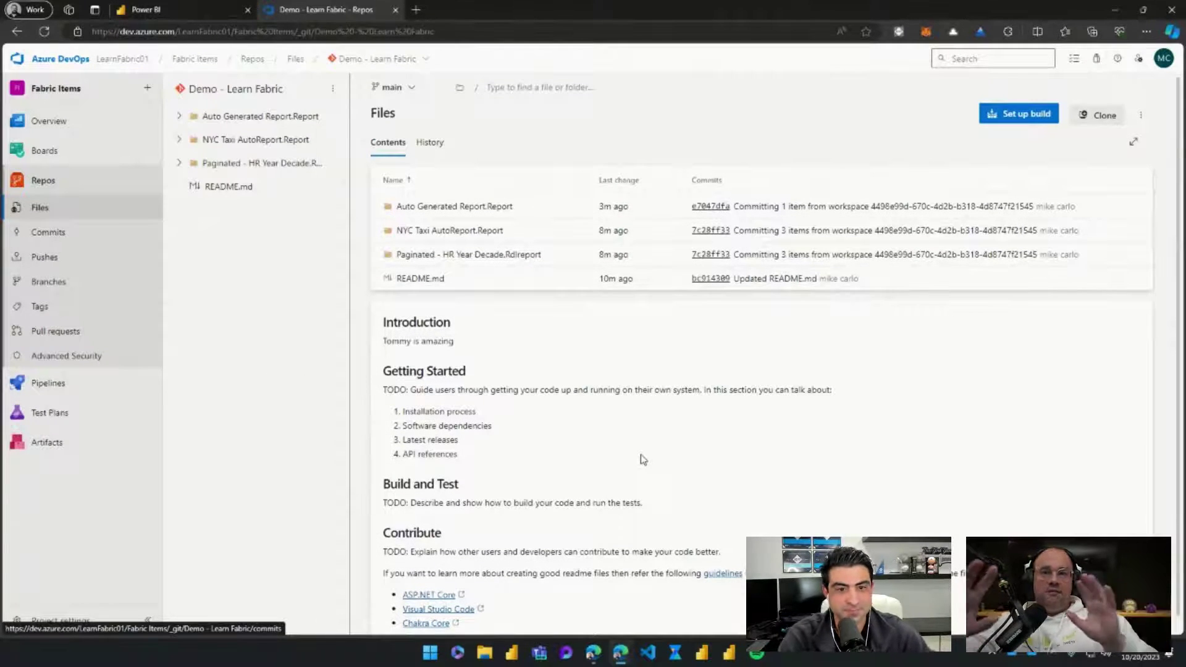
left_click(189, 9)
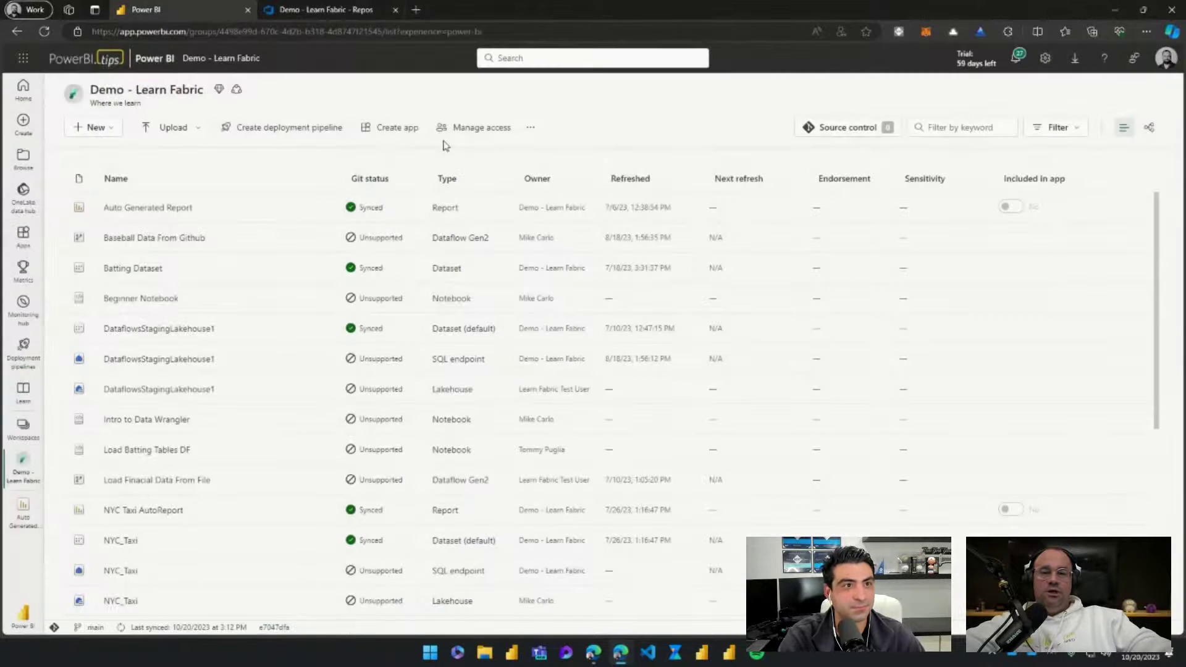